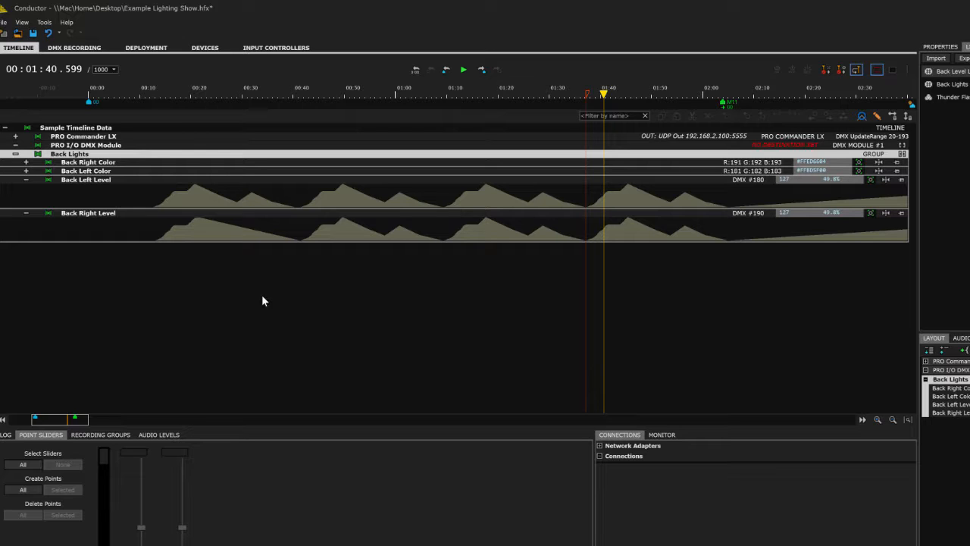
- Select the Back Left Level track and reposition its points between about 00:41 and 01:05
left_click(238, 197)
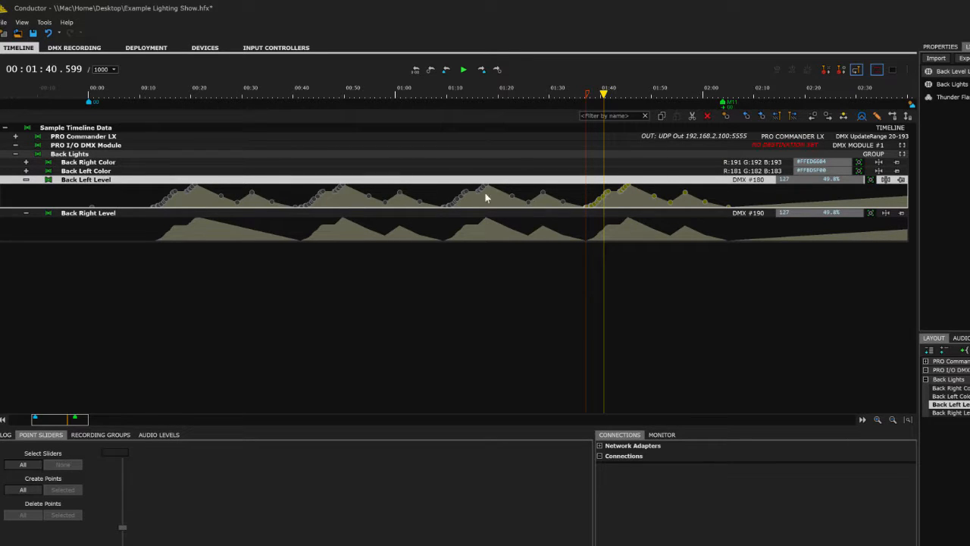
left_click(580, 194)
left_click(380, 203)
left_click_drag(381, 206, 422, 201)
left_click_drag(302, 184, 424, 202)
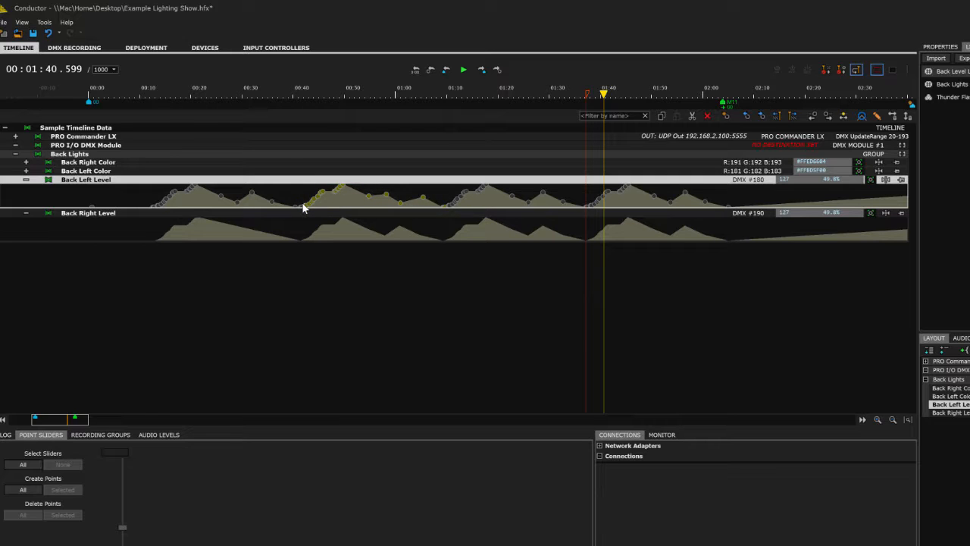
left_click_drag(301, 202, 419, 204)
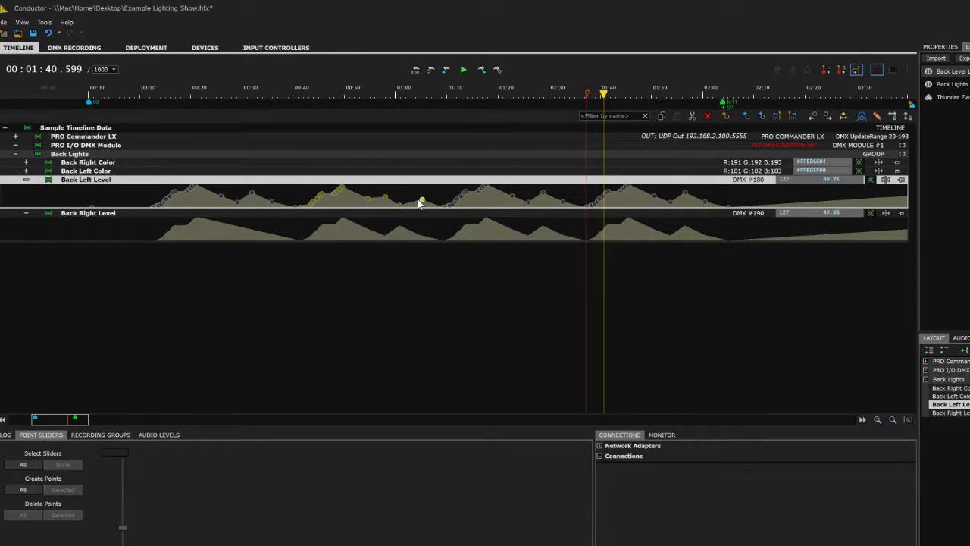
- Move the Back Left Level points between about 00:22 and 00:46 slightly later and higher, and lower the point near 01:42
left_click(260, 197)
left_click_drag(203, 183, 324, 207)
mouse_move(221, 196)
left_mouse_down()
mouse_move(211, 191)
mouse_move(224, 194)
left_mouse_up()
left_click(384, 190)
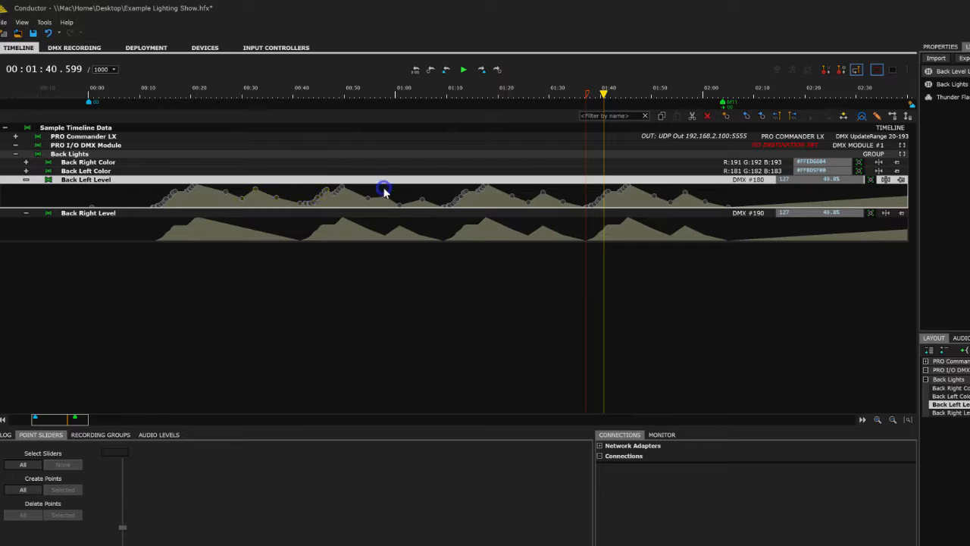
left_click(607, 192)
mouse_move(609, 196)
left_mouse_down()
mouse_move(619, 206)
mouse_move(609, 194)
mouse_move(595, 201)
mouse_move(615, 189)
mouse_move(611, 202)
left_mouse_up()
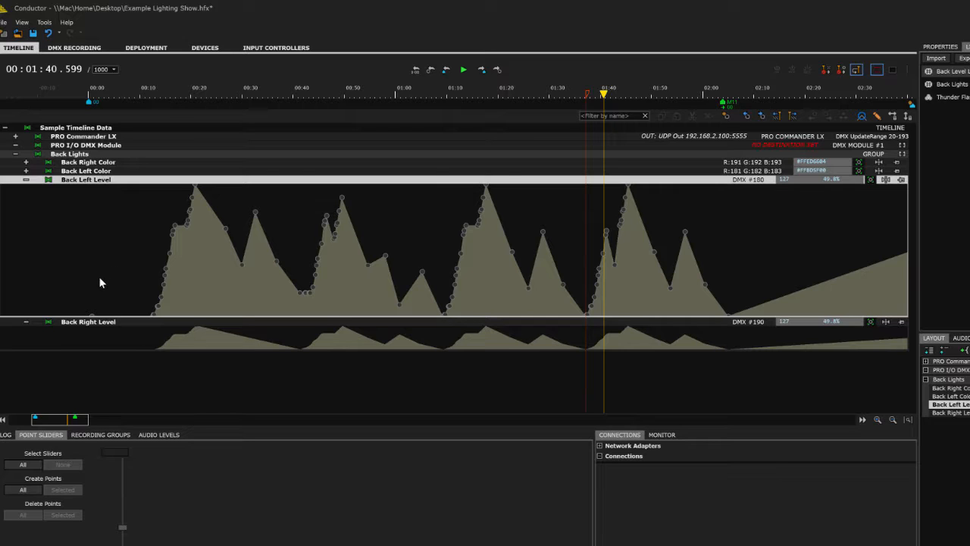
- Select all points of the first two Back Left Level humps and, in selection mode, compress their values to about half height
left_click_drag(126, 247, 458, 247)
left_click_drag(118, 266, 441, 273)
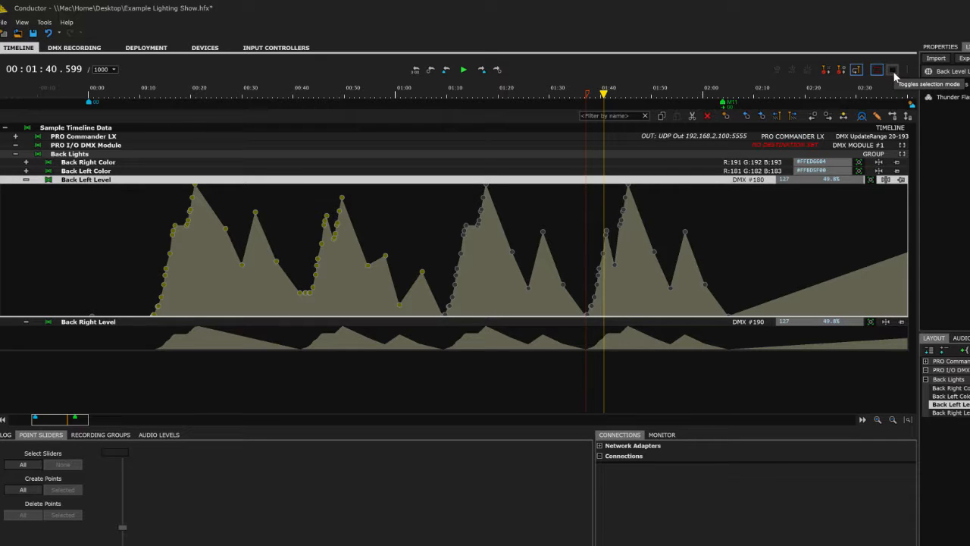
left_click(892, 71)
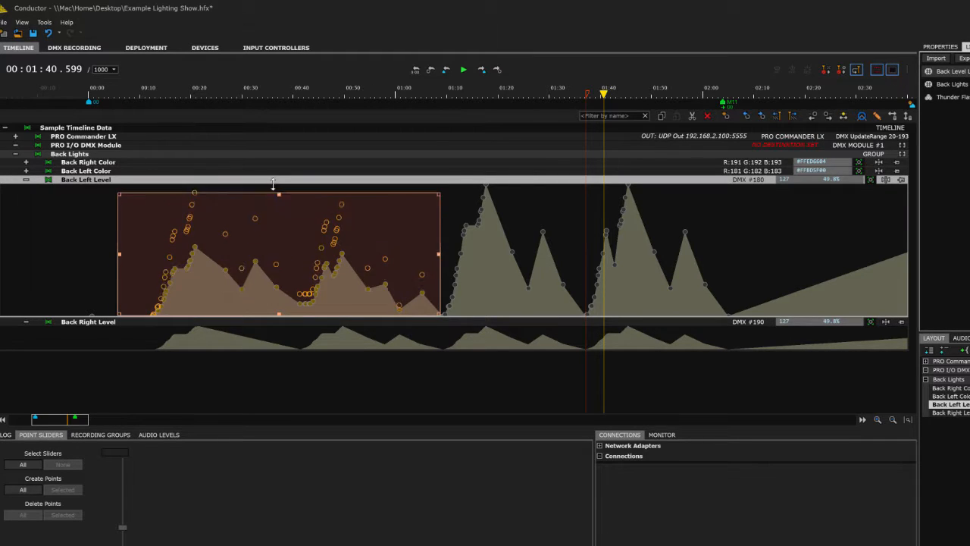
left_click_drag(277, 187, 278, 237)
- Move and resize the selected block to span about 00:20 to 01:08 on the track floor, and cut the stray point at 00:00
left_click_drag(119, 273, 147, 274)
left_click_drag(310, 277, 181, 246)
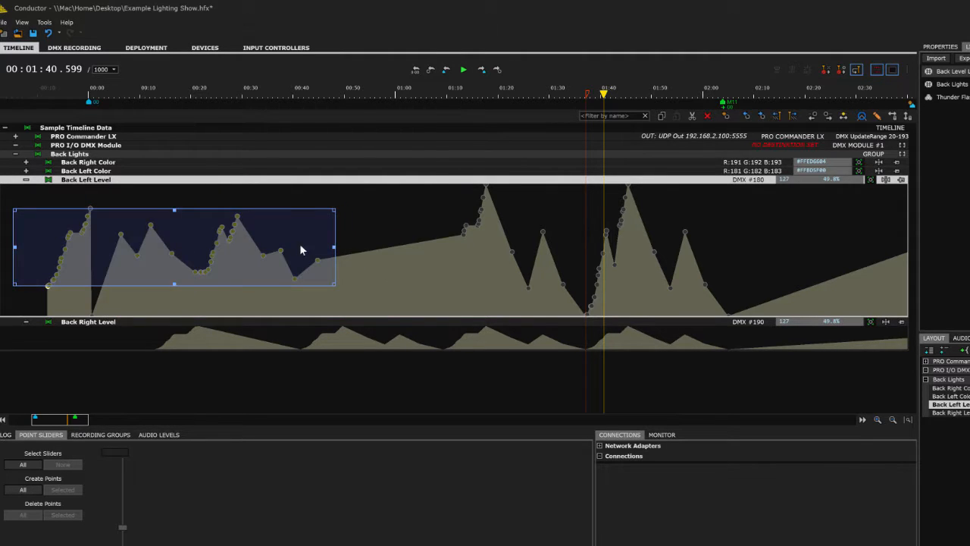
left_click_drag(299, 248, 456, 265)
left_click_drag(455, 227, 515, 207)
left_click_drag(335, 303, 336, 317)
left_click(156, 272)
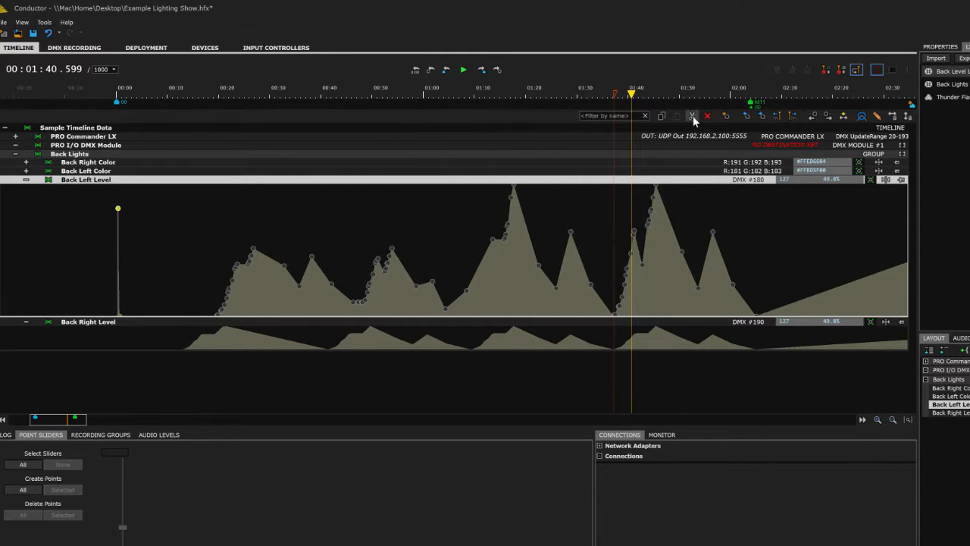
left_click(692, 117)
- Select the points of the third Back Left Level hump and scale their values down in selection mode
left_click_drag(219, 244, 443, 256)
left_click(442, 256)
left_click_drag(453, 262, 610, 263)
left_click_drag(466, 294, 605, 266)
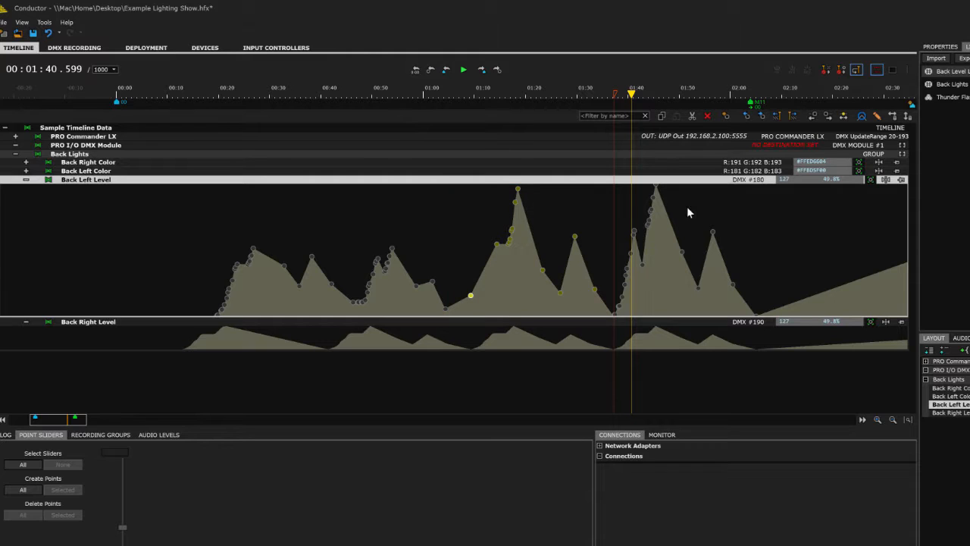
left_click(892, 70)
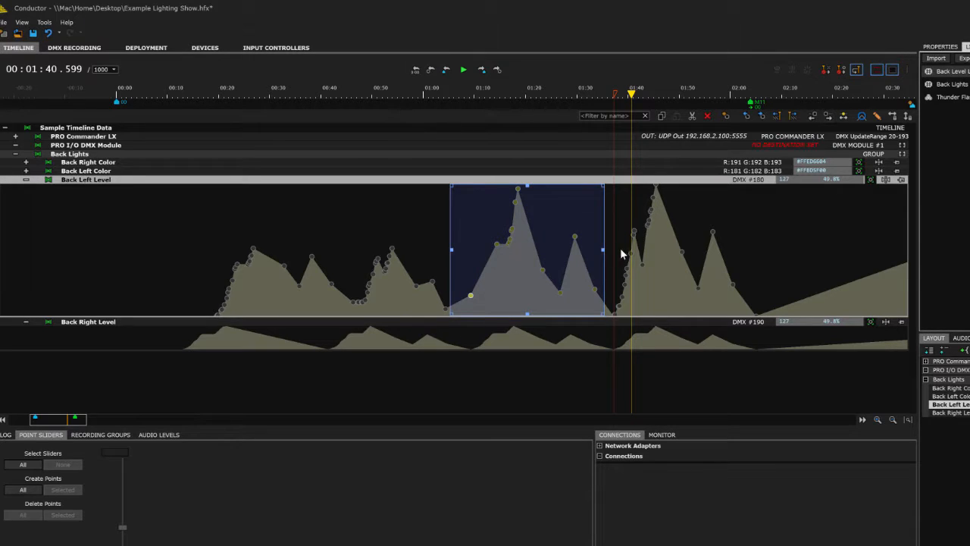
left_click_drag(526, 185, 526, 221)
- Shift the third hump's block later and stretch it to span about 01:06 to 01:38, leaving its points deselected
left_click_drag(604, 266, 619, 266)
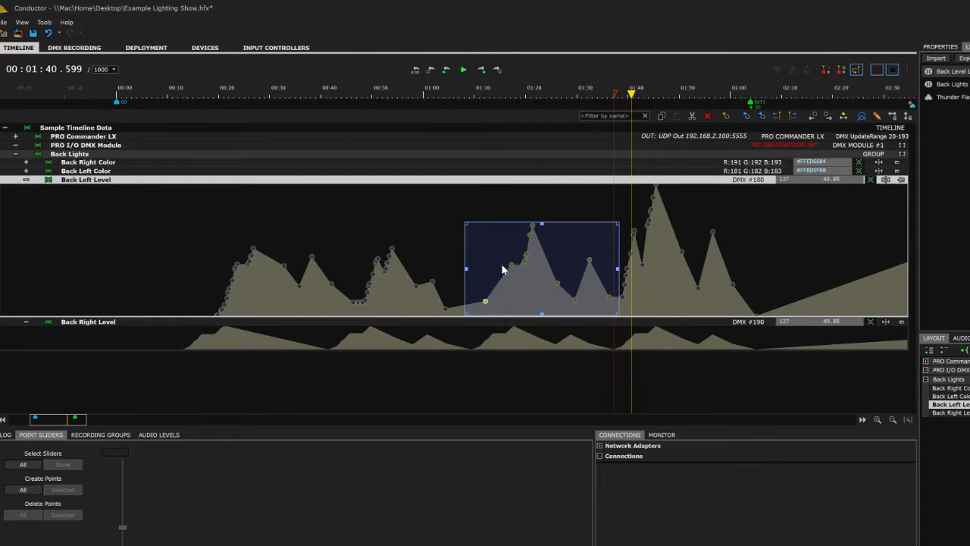
left_click_drag(467, 270, 453, 268)
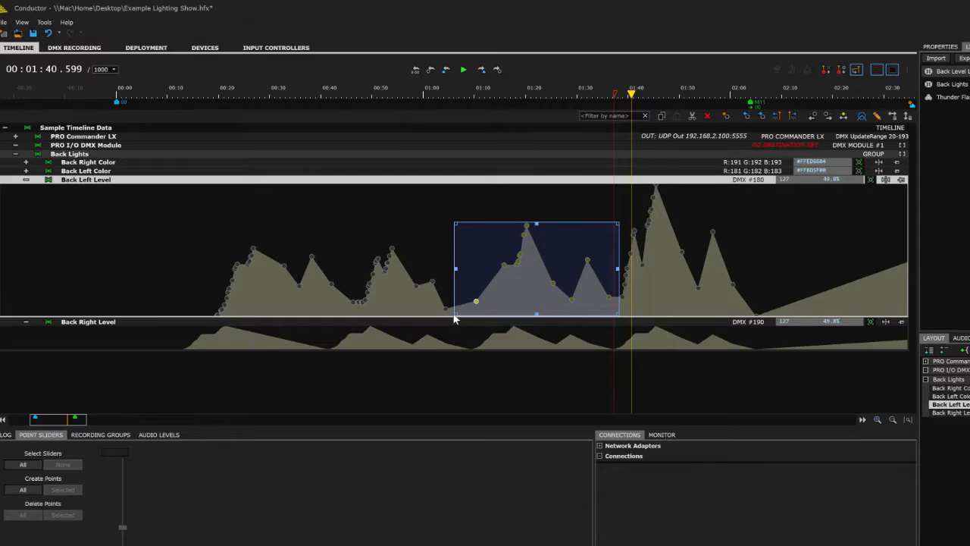
left_click_drag(454, 316, 437, 314)
left_click(419, 238)
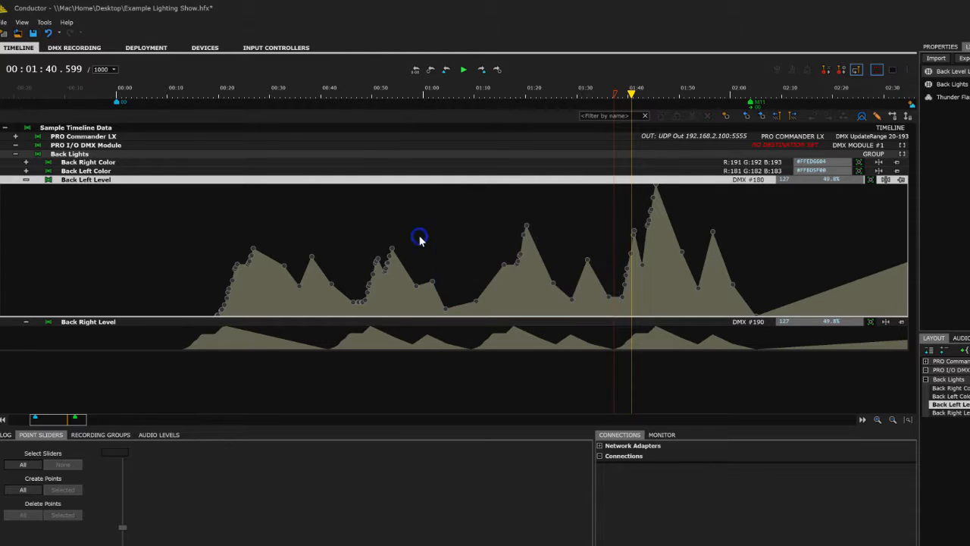
left_click_drag(455, 246, 608, 264)
left_click(555, 232)
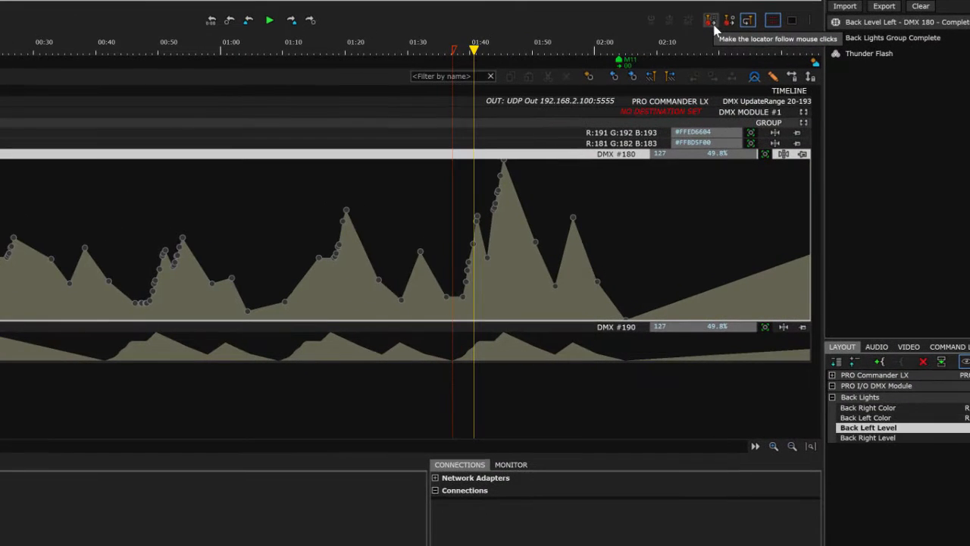
- Make the locator follow mouse clicks and add higher points near 00:54 and 00:59 on the Back Left Level curve
left_click(712, 24)
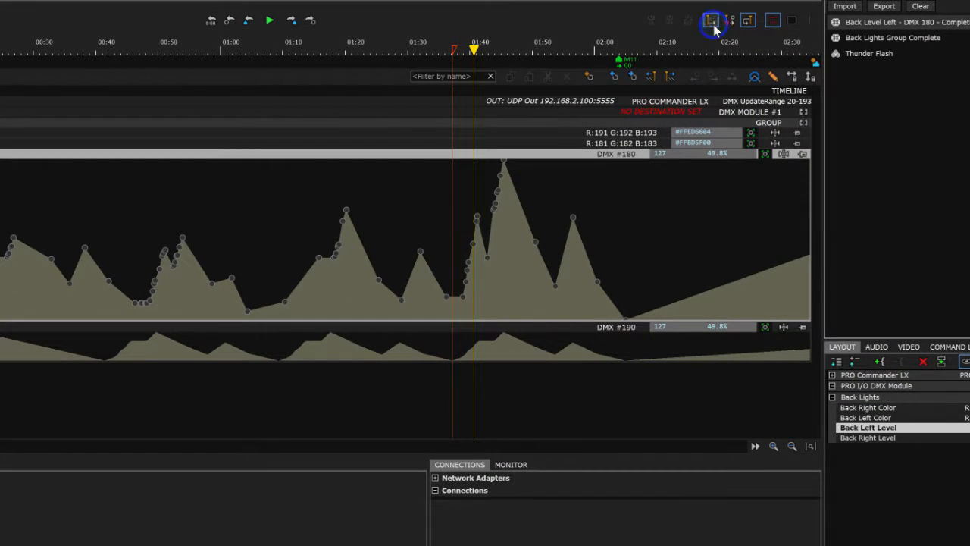
left_click(180, 240)
left_click_drag(180, 240, 184, 235)
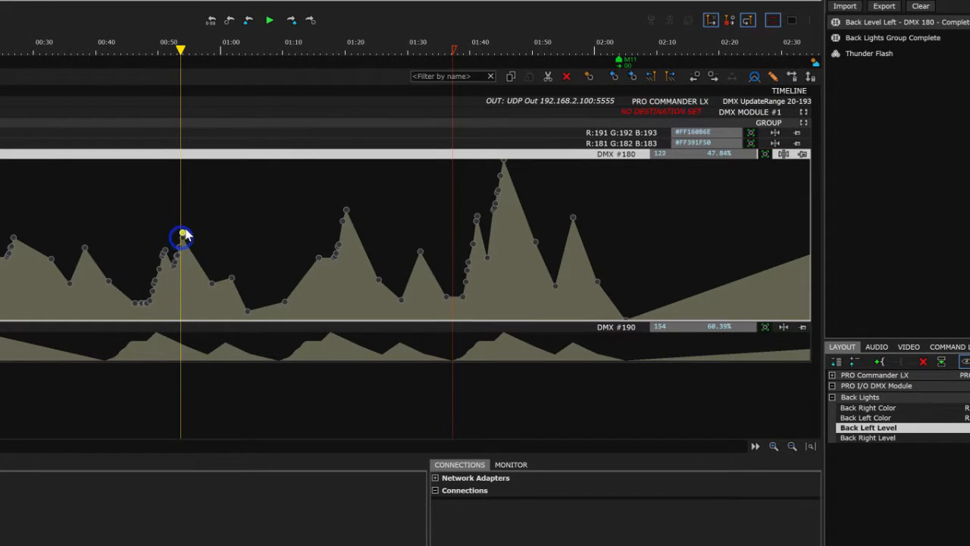
left_click(229, 279)
left_click_drag(229, 279, 215, 258)
left_click(211, 284)
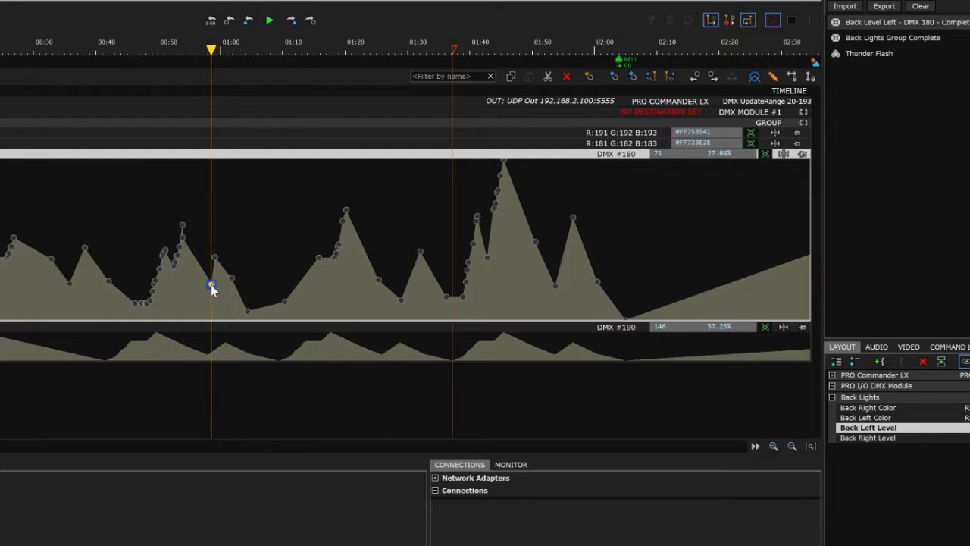
- Raise the Back Left Level point near 01:02 and add points just after it, up to about 01:04
left_click(231, 278)
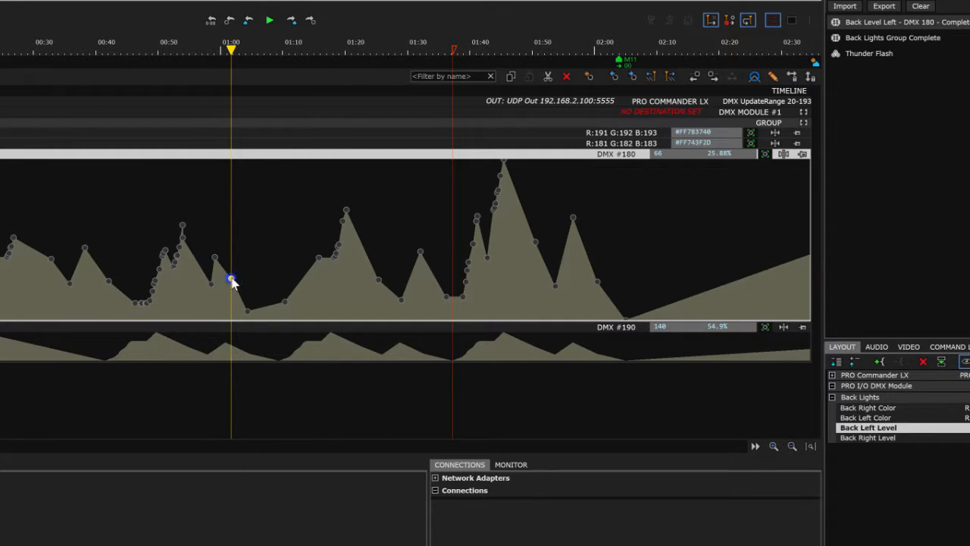
left_click_drag(231, 278, 248, 269)
left_click(234, 276)
left_click(247, 266)
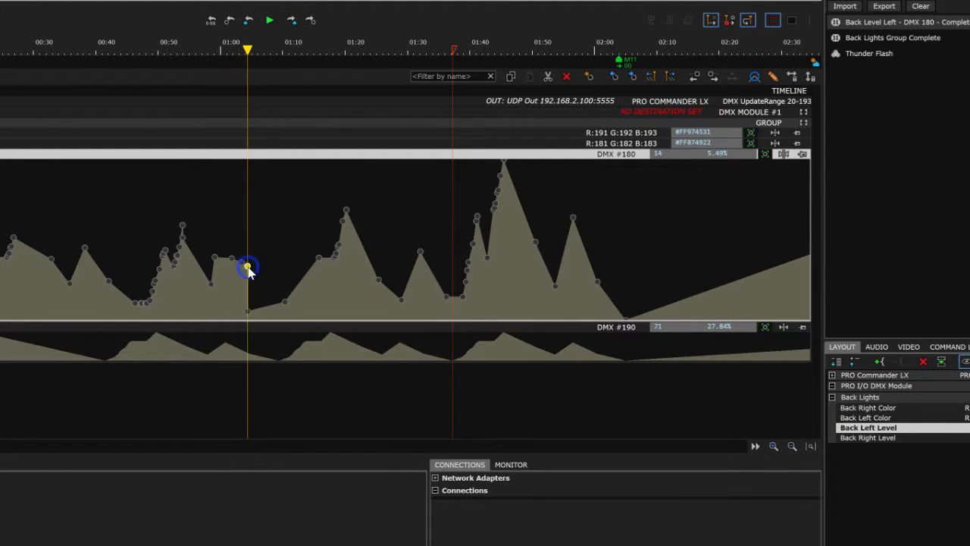
- Make the locator follow dragged points instead of mouse clicks, and move the point near 01:04 to about 01:09
left_click(710, 20)
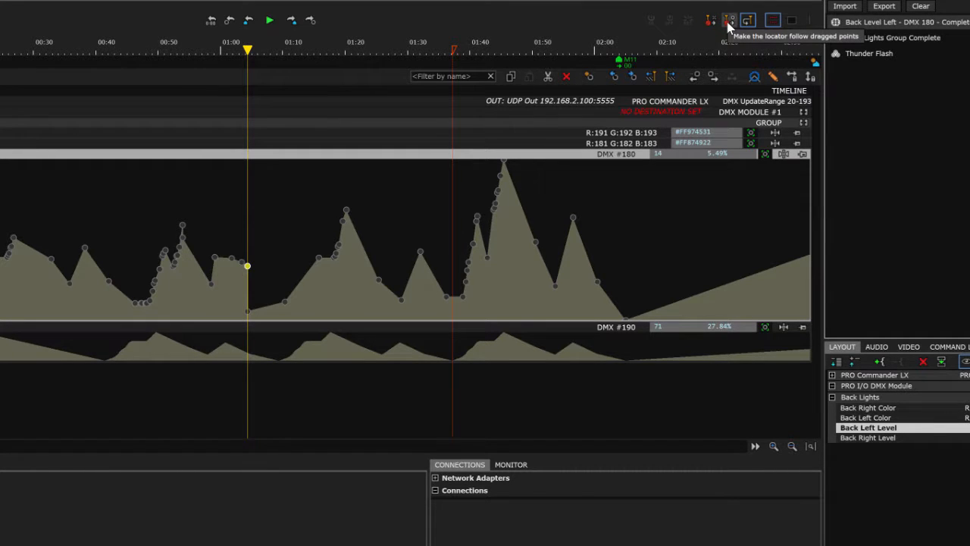
left_click(728, 22)
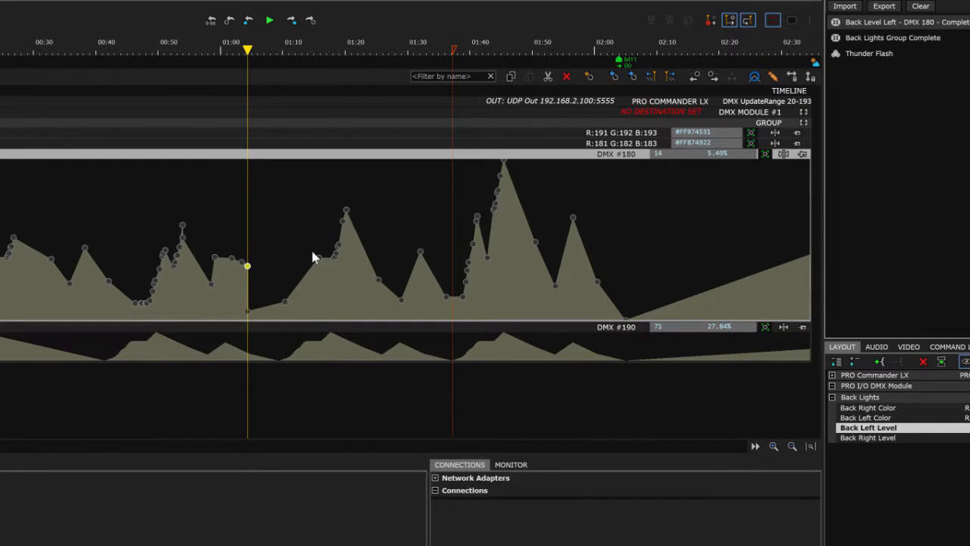
left_click_drag(250, 266, 274, 268)
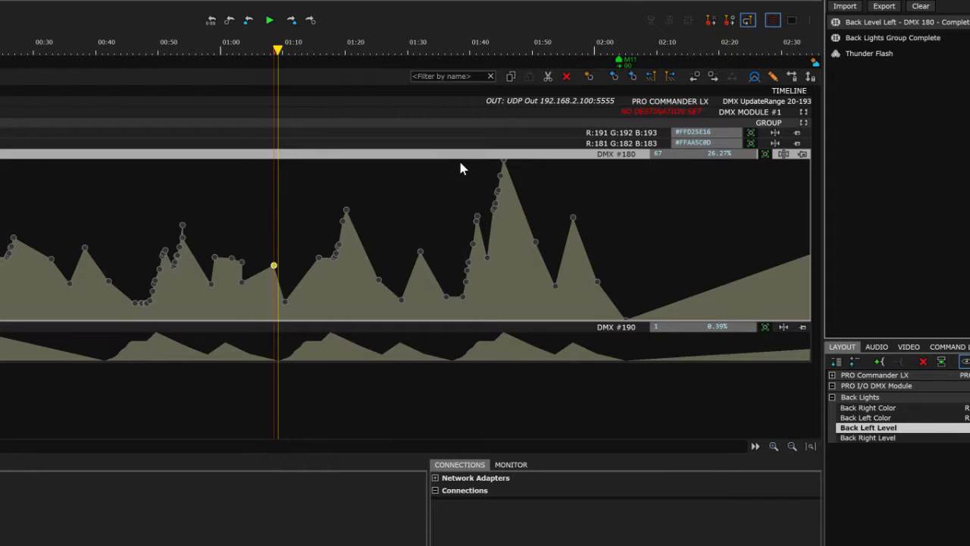
left_click(320, 195)
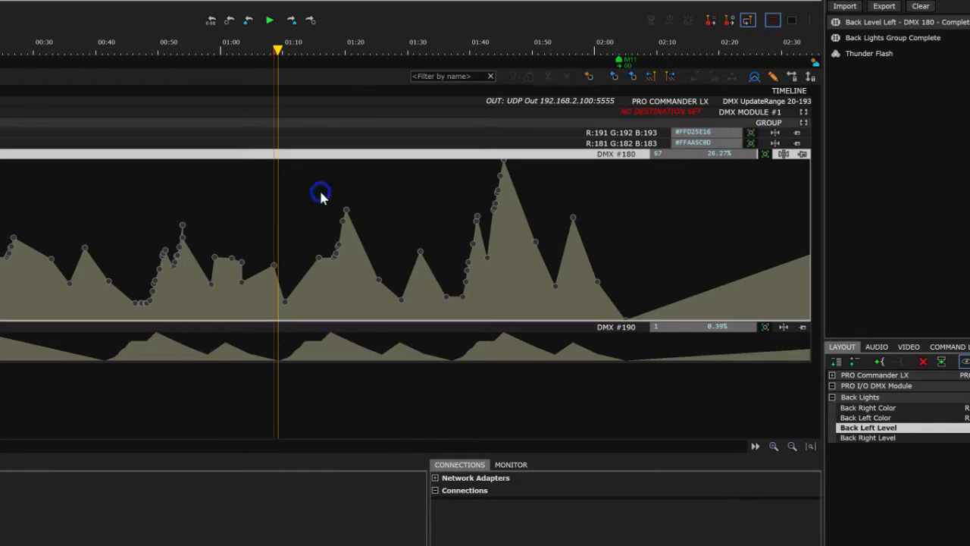
- Review the Back Left Level point operations, including Scale Time, Shift Time and Change Interpolations, and invert the track's values
key("ctrl+a")
left_click_drag(91, 246, 130, 246)
left_click_drag(356, 303, 357, 303)
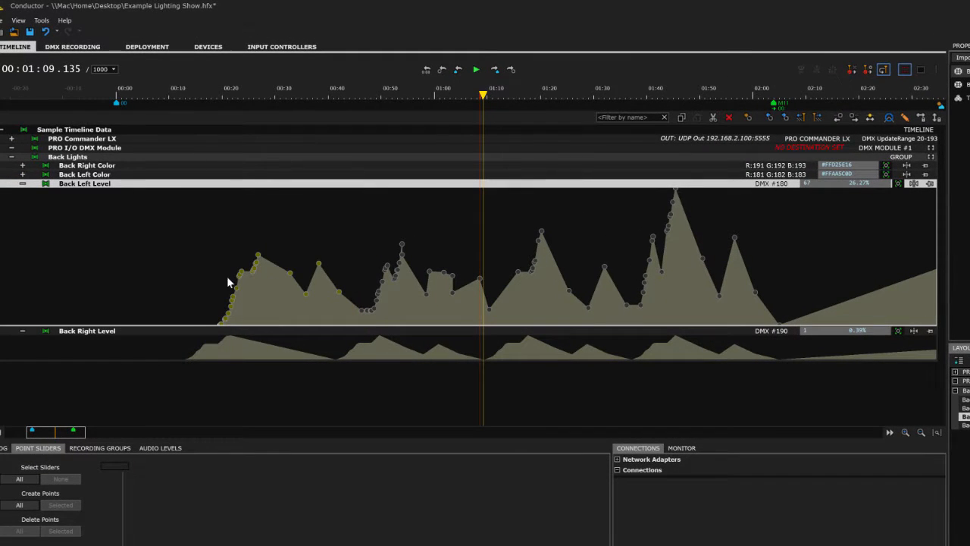
right_click(254, 191)
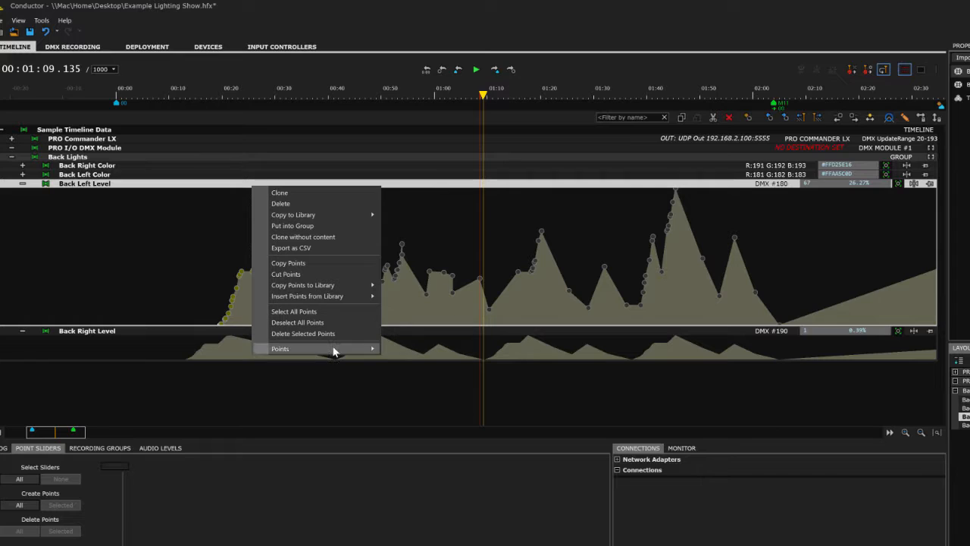
mouse_move(334, 349)
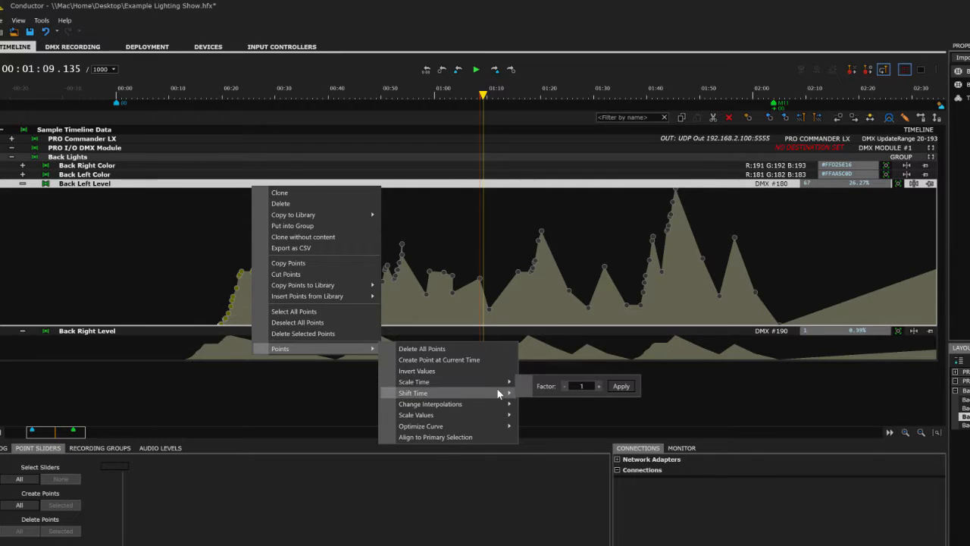
mouse_move(497, 391)
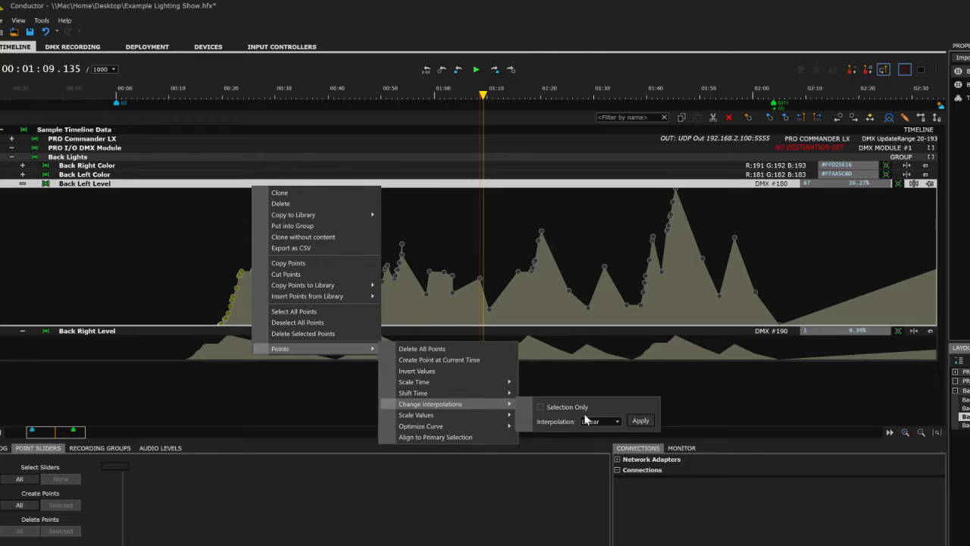
left_click(617, 422)
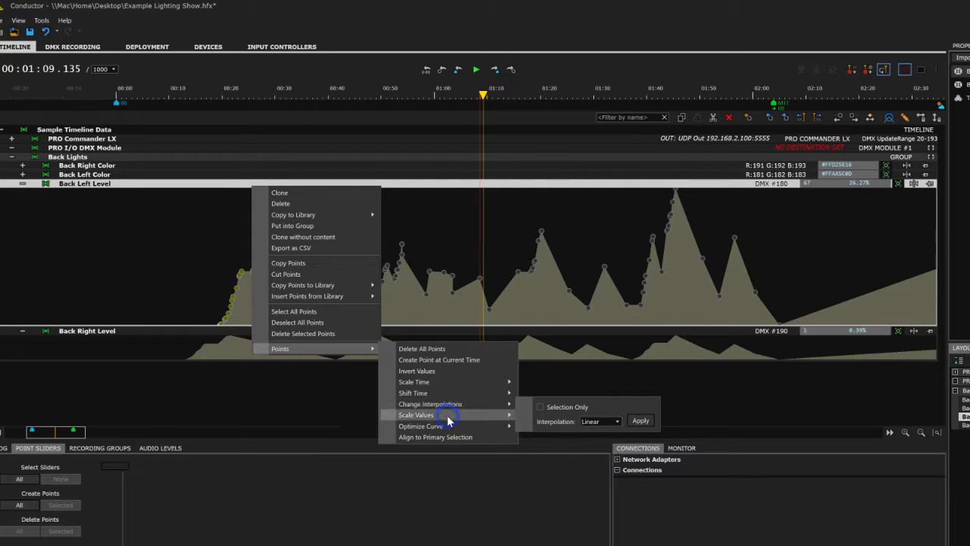
mouse_move(446, 415)
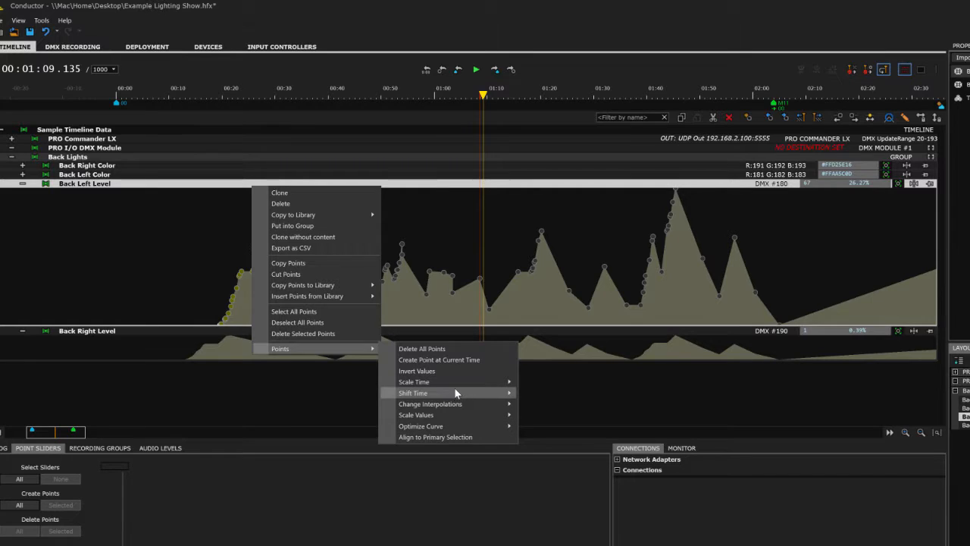
mouse_move(454, 391)
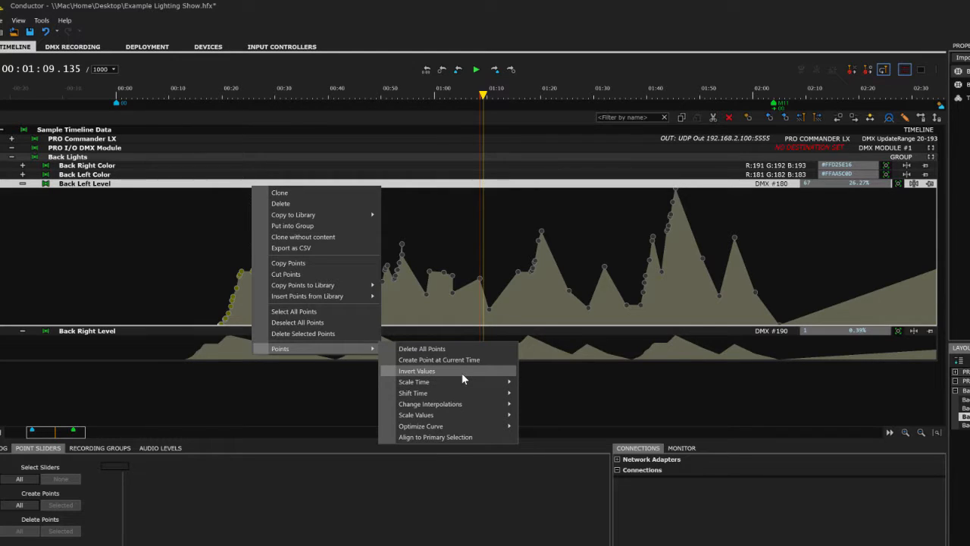
left_click(461, 372)
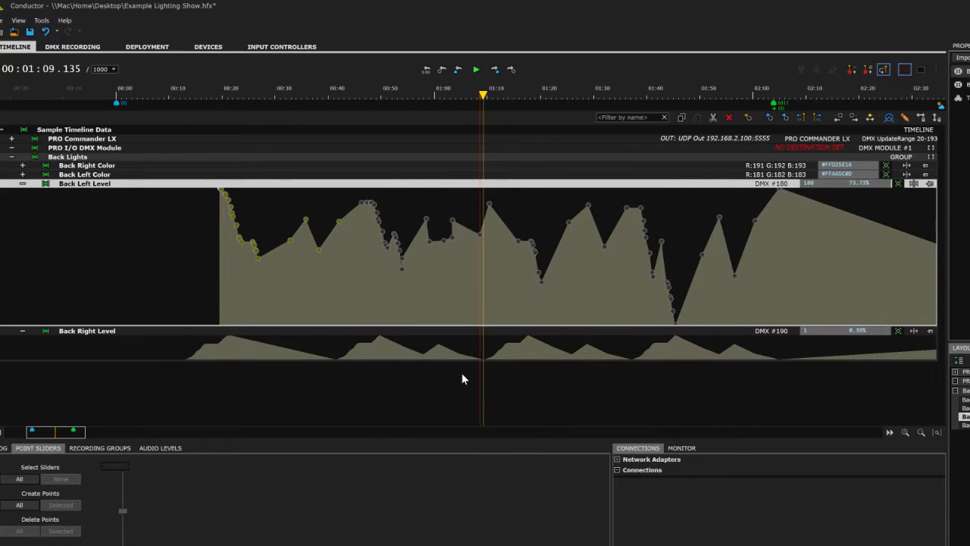
left_click(314, 223)
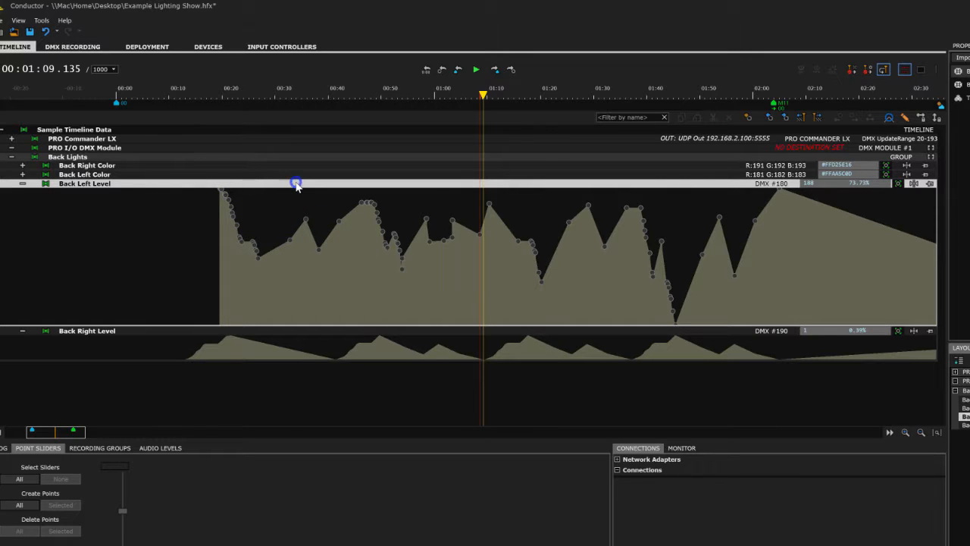
- Select the Back Left Level points between about 00:21 and 00:42 and try applying Change Interpolations
left_click_drag(228, 206, 334, 188)
right_click(299, 187)
mouse_move(369, 344)
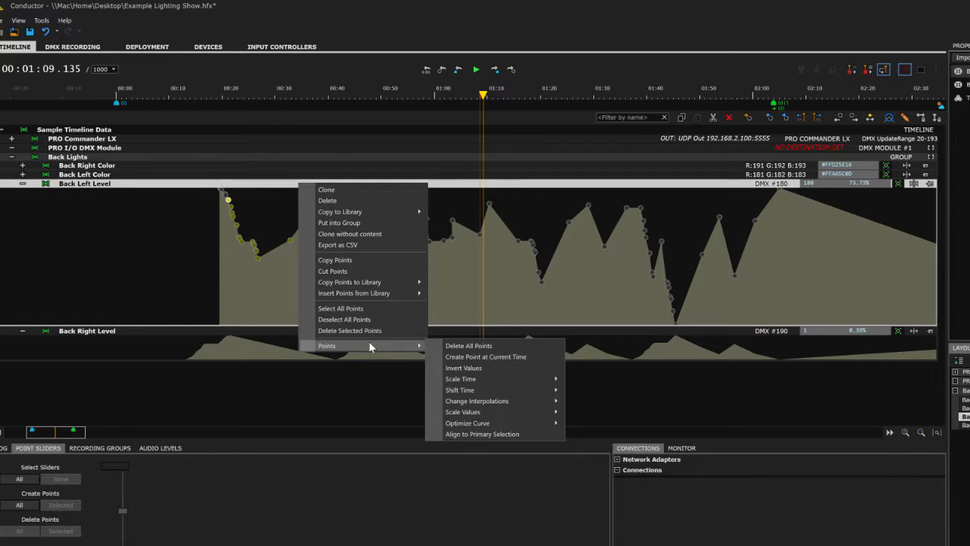
mouse_move(477, 380)
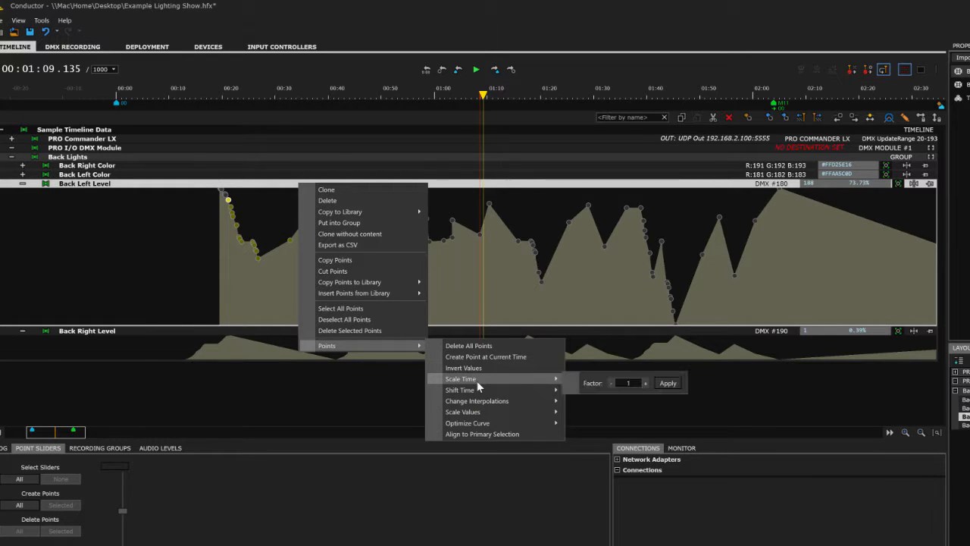
mouse_move(485, 400)
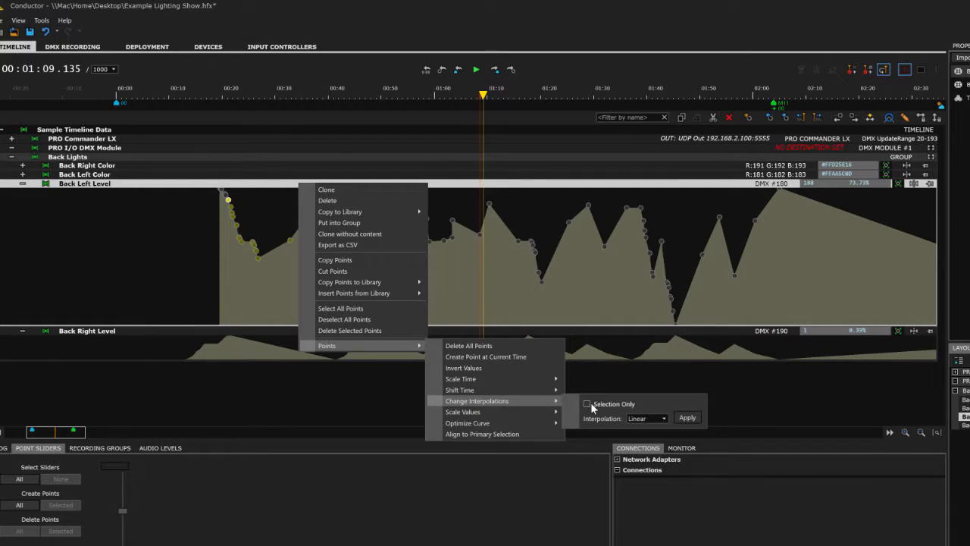
left_click(646, 417)
left_click(644, 441)
left_click(687, 417)
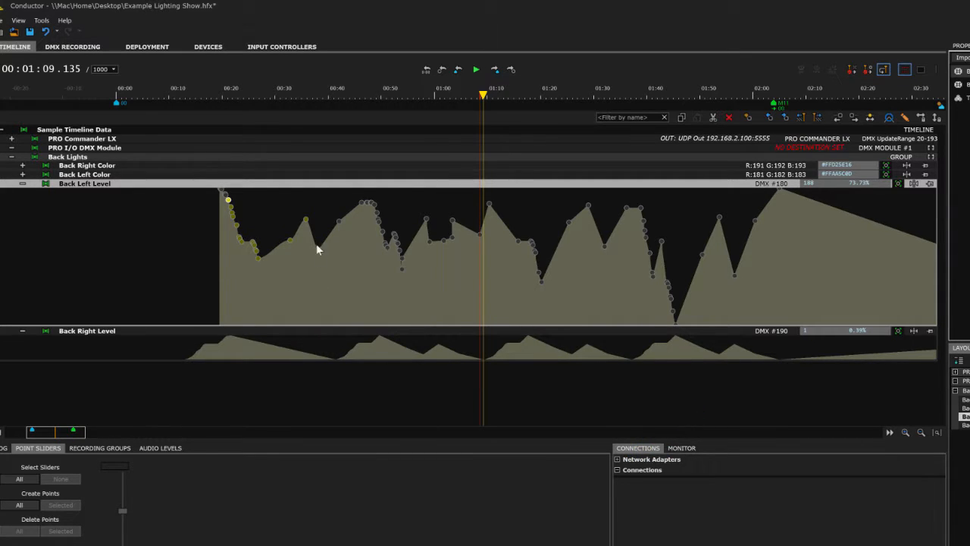
- Scale the time of the Back Left Level points by a factor of 6
right_click(303, 186)
mouse_move(402, 345)
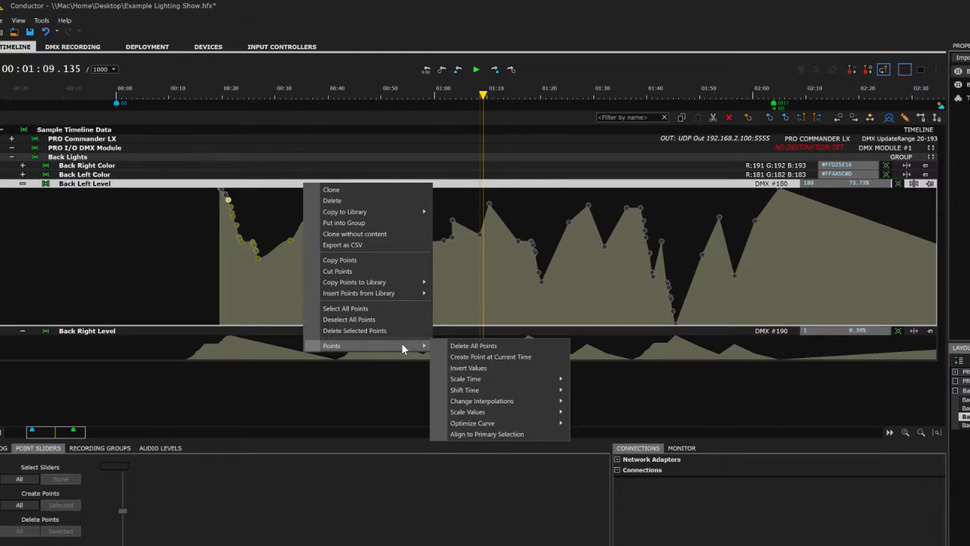
mouse_move(512, 380)
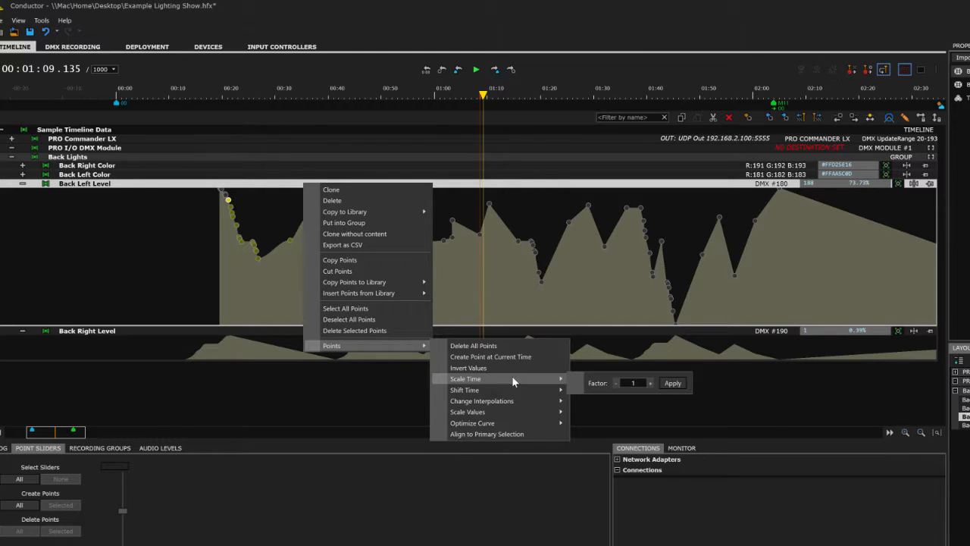
left_click(624, 383)
type("6")
left_click(672, 383)
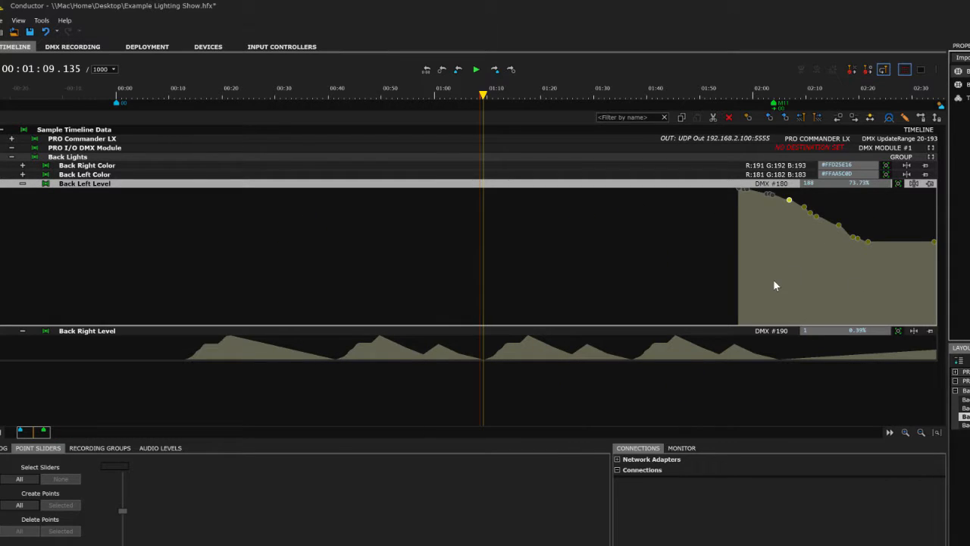
- Undo the time scaling and the value inversion on Back Left Level, and clear the point selection
key("ctrl+z")
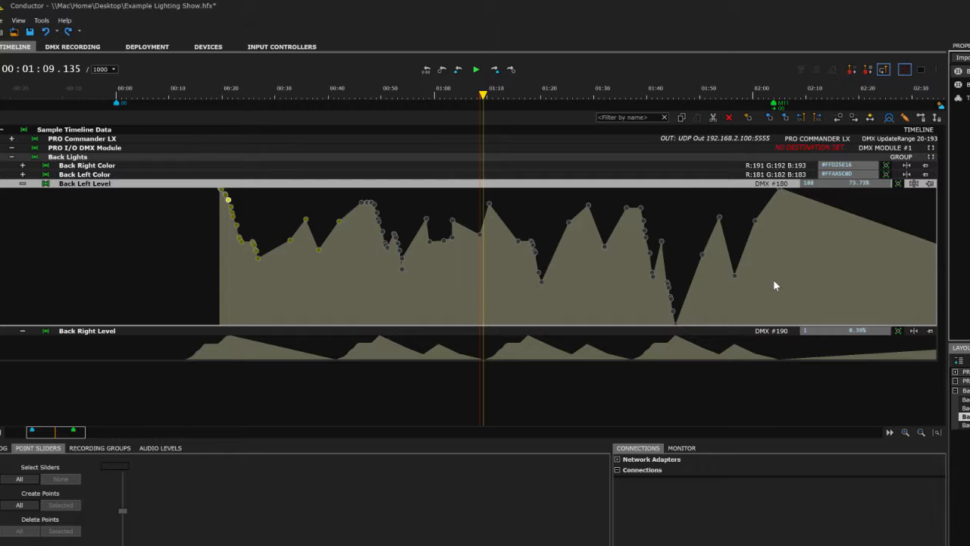
key("ctrl+z")
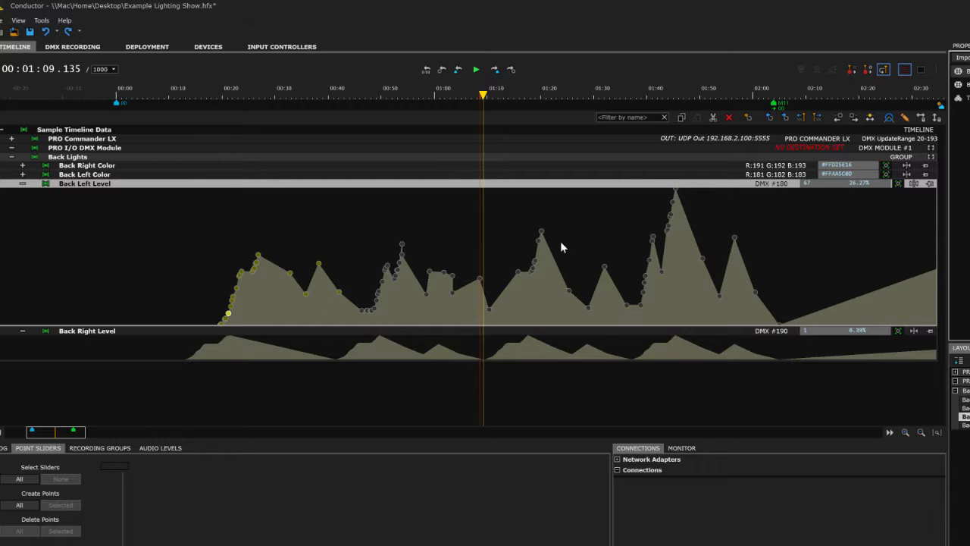
left_click(57, 32)
left_click(291, 226)
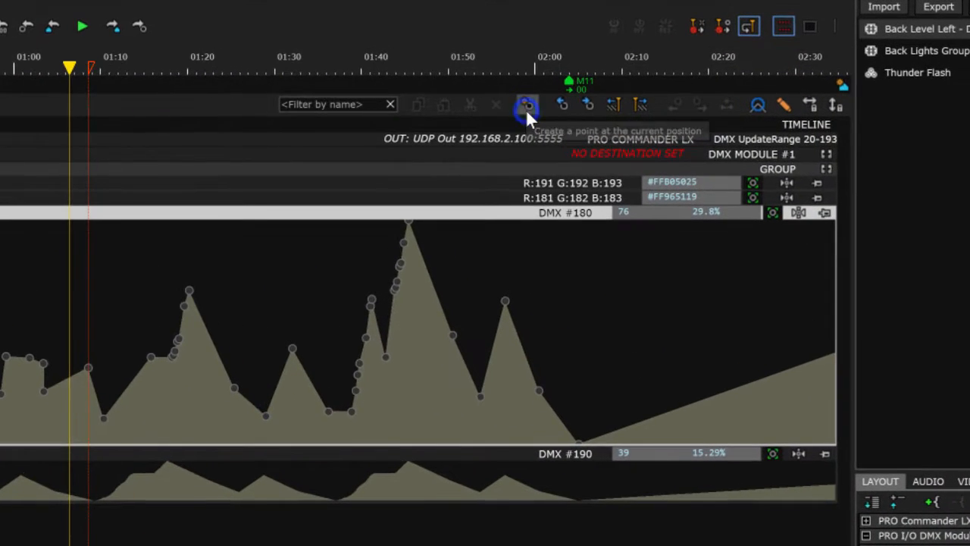
- Create Back Left Level points at the locator position at about 01:06, 01:13 and 01:14
left_click(624, 106)
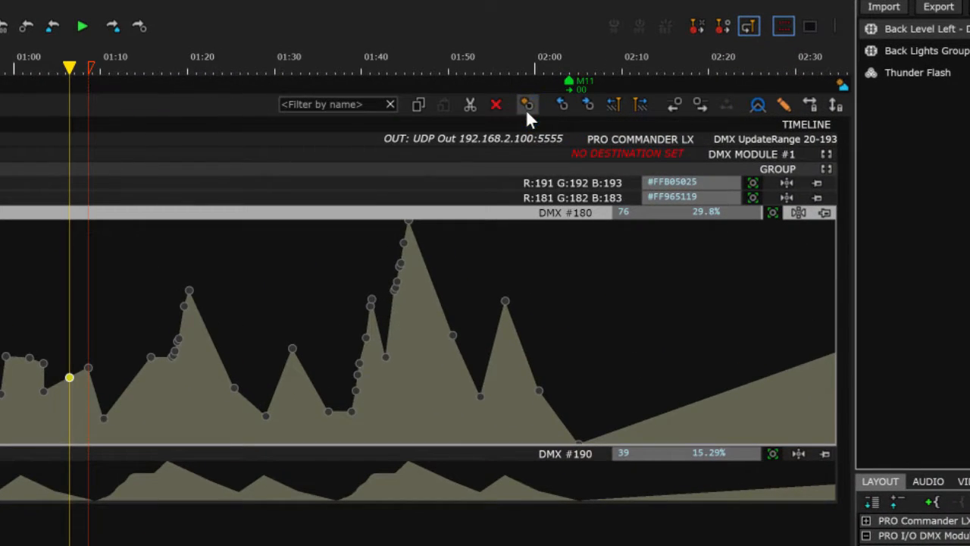
key("space")
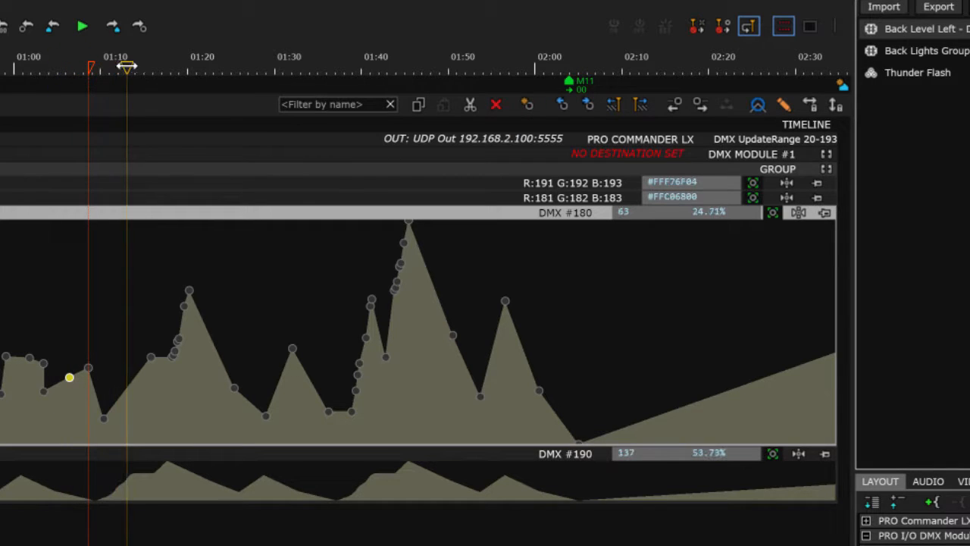
left_click(523, 105)
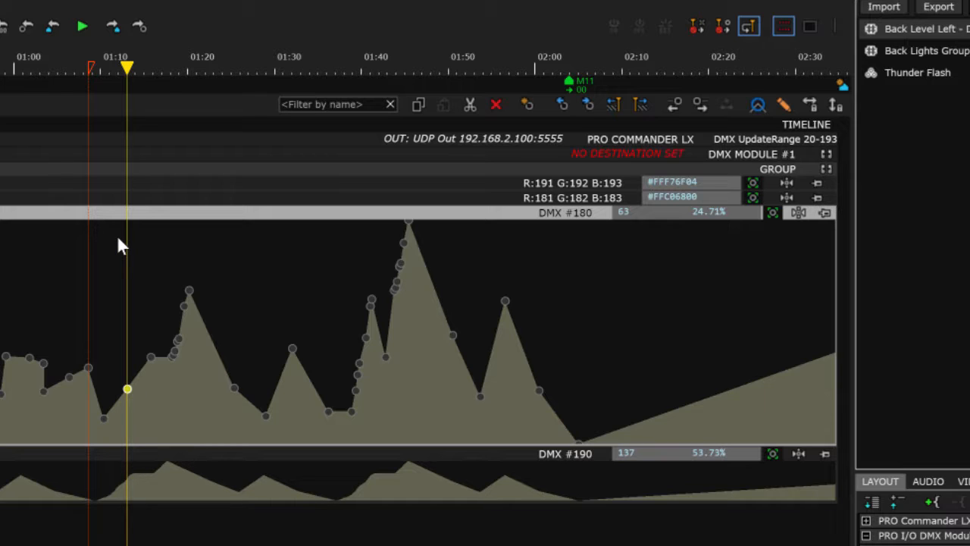
left_click_drag(128, 69, 137, 70)
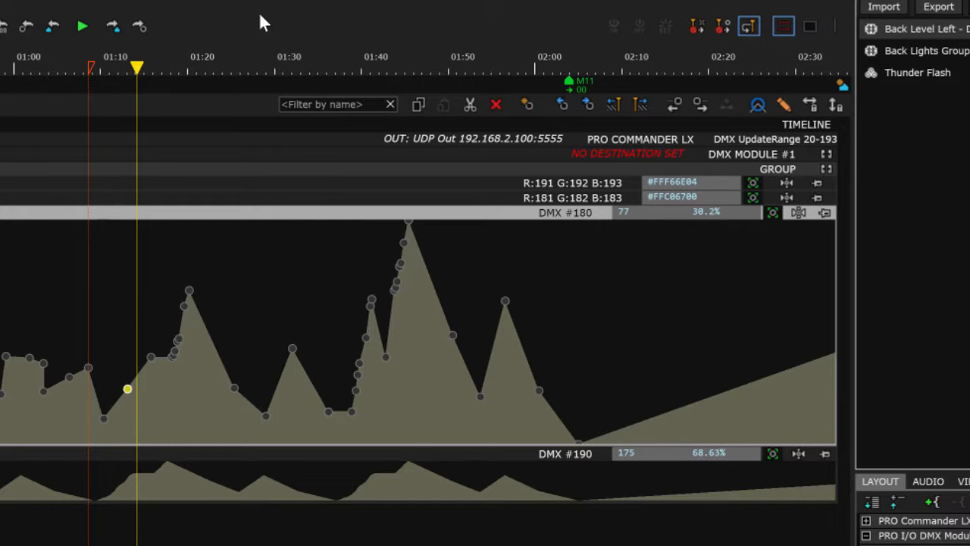
left_click(525, 104)
- Raise the Back Left Level point near 01:14 and fine-tune its value to 143 (56.08%) with the point slider
left_click_drag(137, 376, 105, 319)
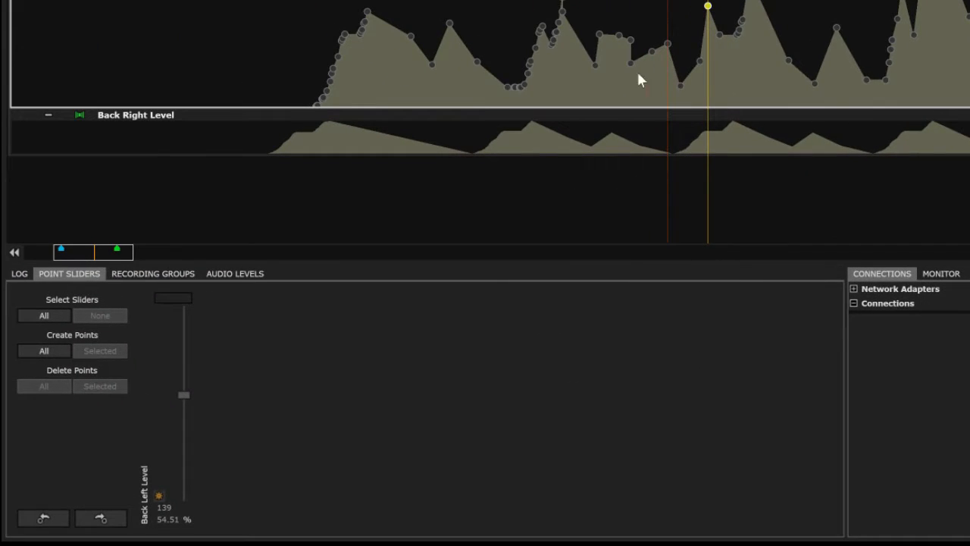
left_click(183, 394)
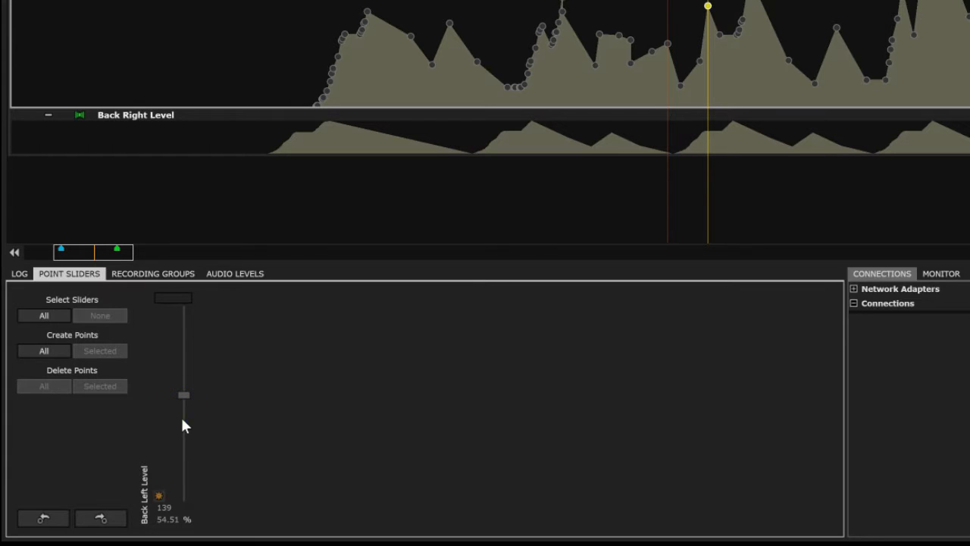
left_click(158, 495)
left_click(183, 394)
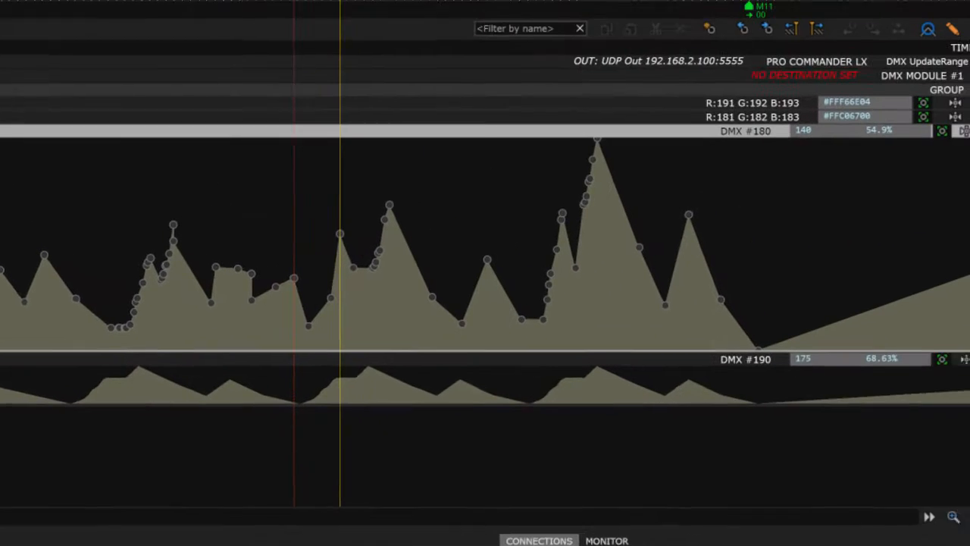
mouse_move(339, 234)
left_mouse_down()
mouse_move(339, 304)
mouse_move(339, 225)
mouse_move(339, 234)
left_mouse_up()
left_click_drag(182, 544, 182, 540)
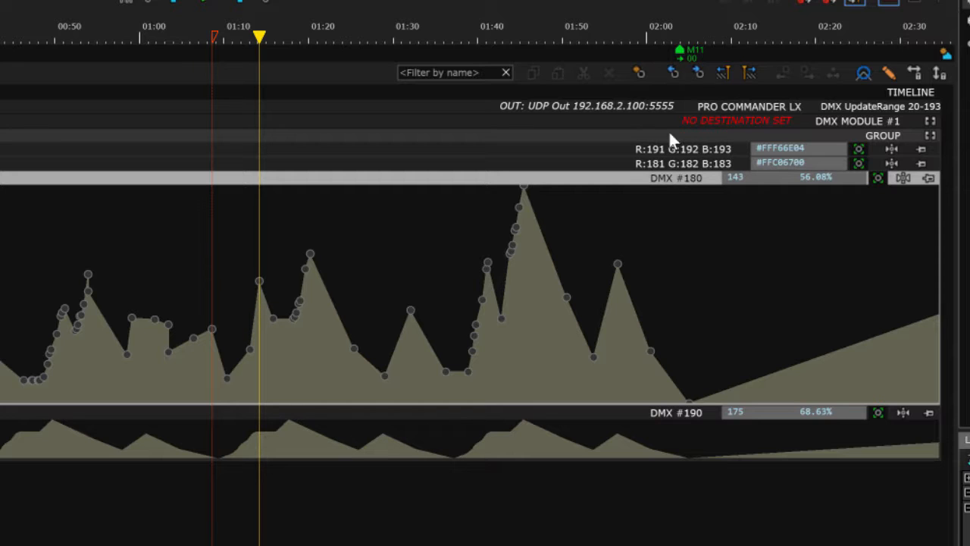
- Select the point just before 01:14 with all earlier Back Left Level points, and shift them about 11 seconds earlier and down to the base line
left_click(639, 72)
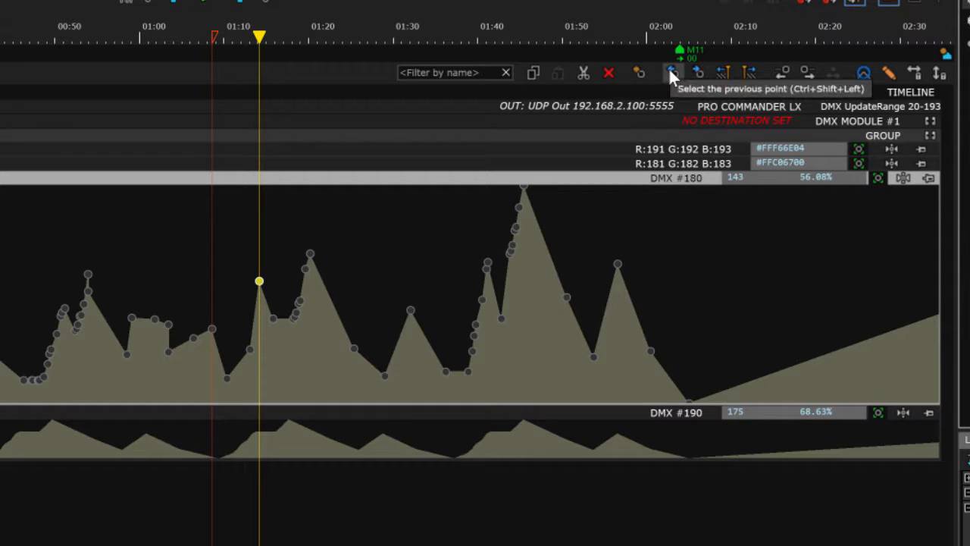
left_click(671, 72)
left_click(698, 71)
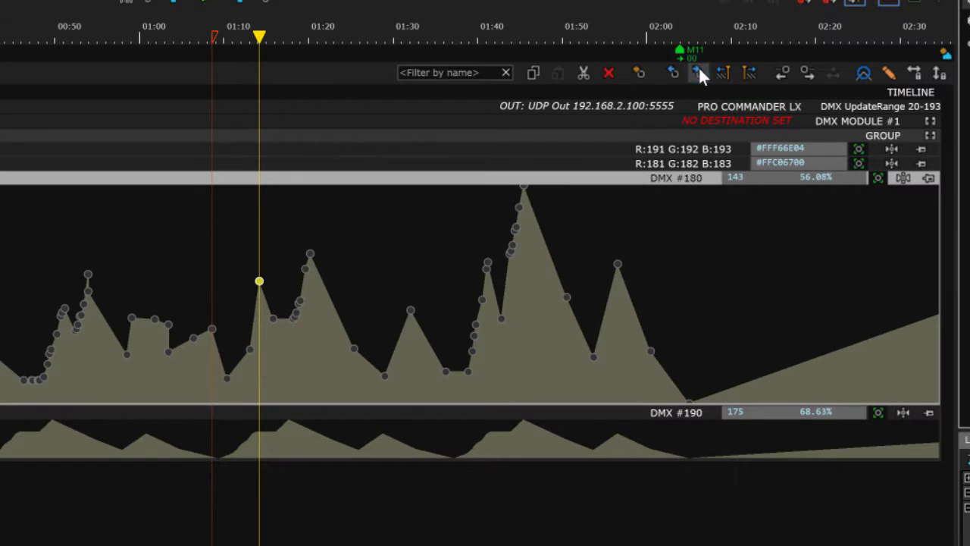
left_click(673, 72)
left_click(725, 72)
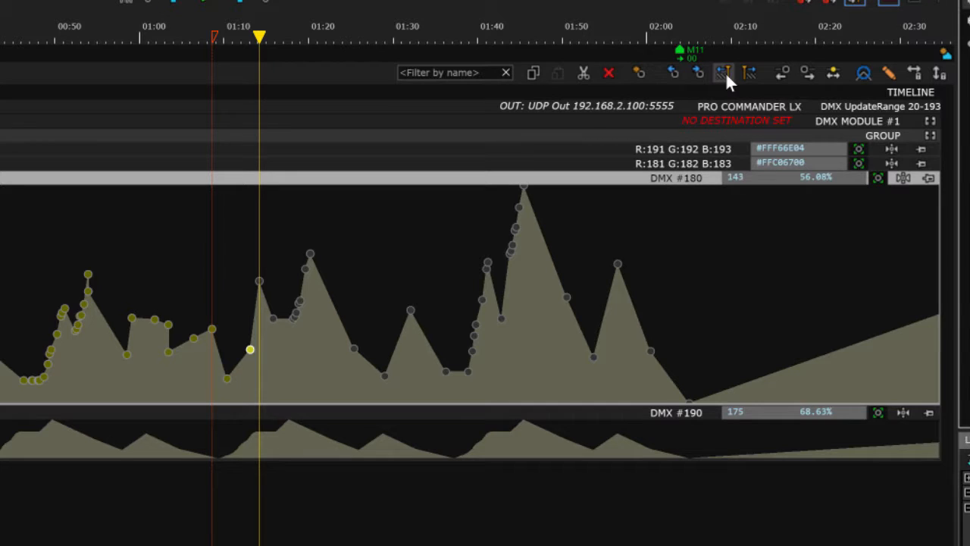
left_click_drag(250, 349, 161, 418)
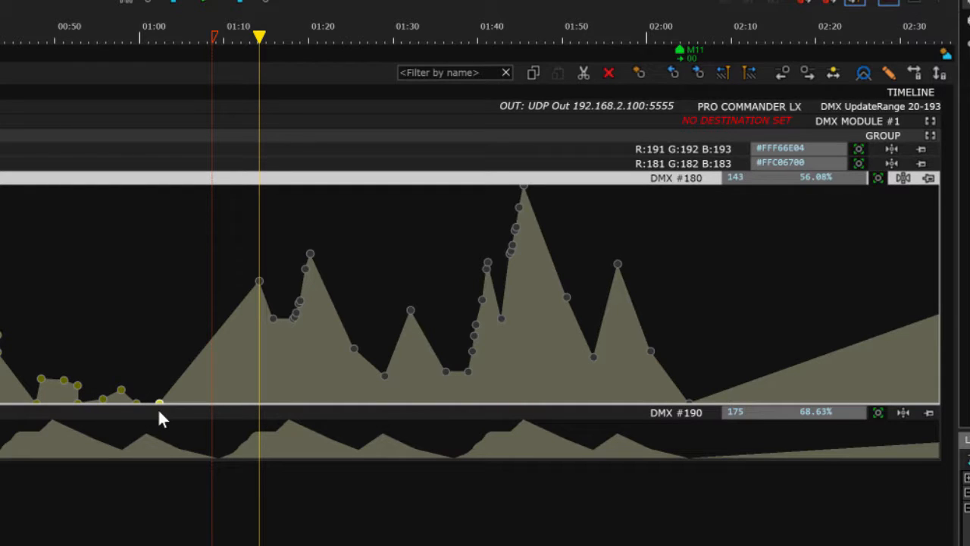
- Select all Back Left Level points from about 01:14 onward, lower them slightly, and clear the selection
left_click(691, 75)
left_click(690, 72)
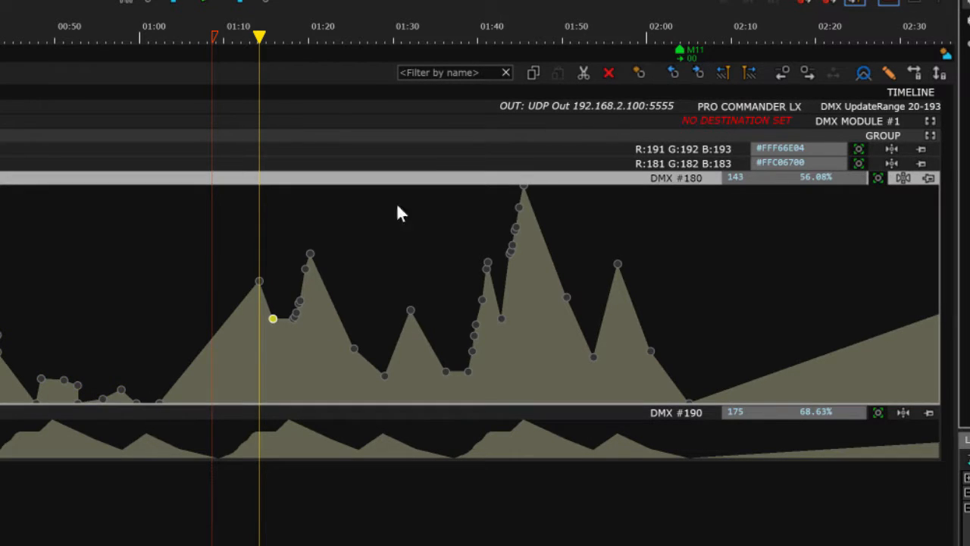
left_click(746, 70)
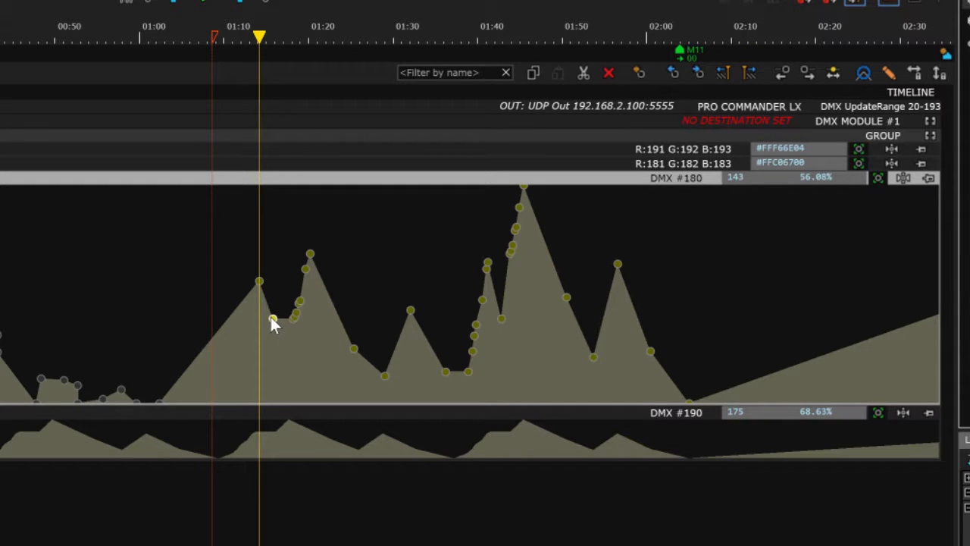
left_click_drag(271, 316, 279, 344)
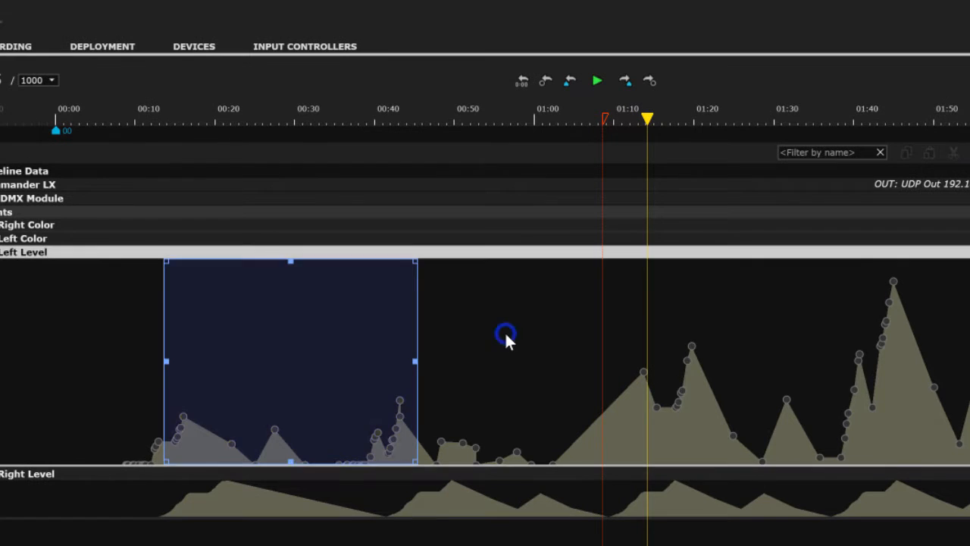
left_click(506, 335)
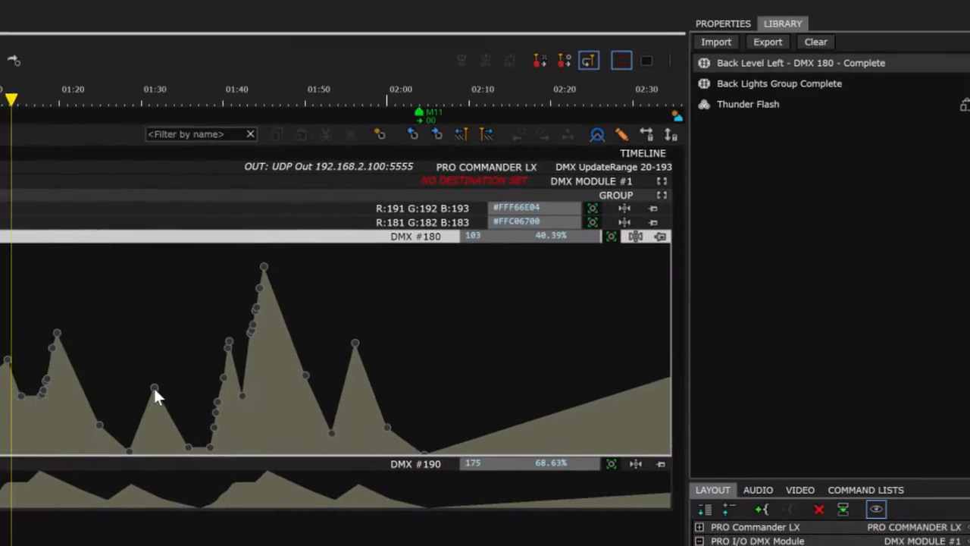
- Align the Back Left Level point near 01:32 to the previous point's value, and to the next point's value
left_click(154, 388)
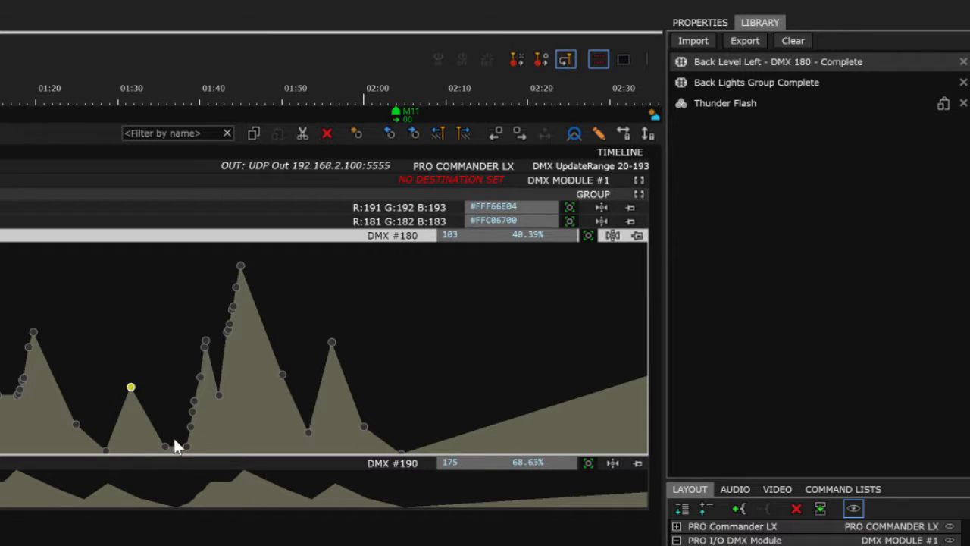
left_click(499, 133)
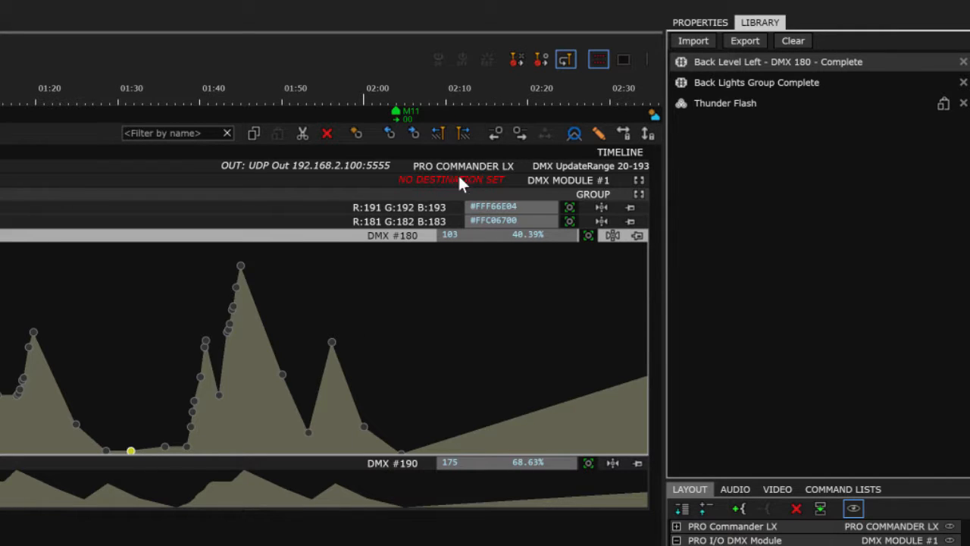
left_click(522, 133)
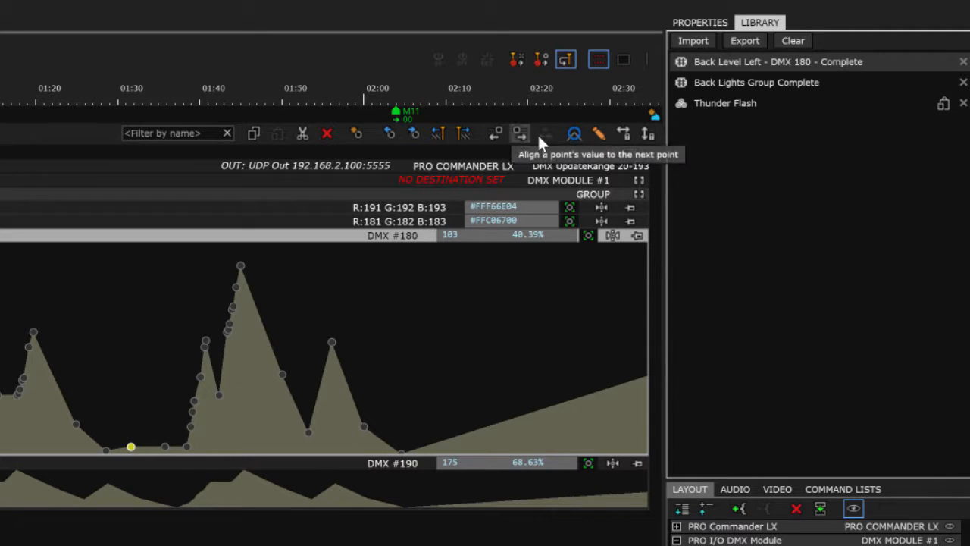
- Select the Back Left Level points from about 01:36 to 02:05, align their values to the primary point near 01:56, and deselect them
left_click_drag(492, 303, 152, 341)
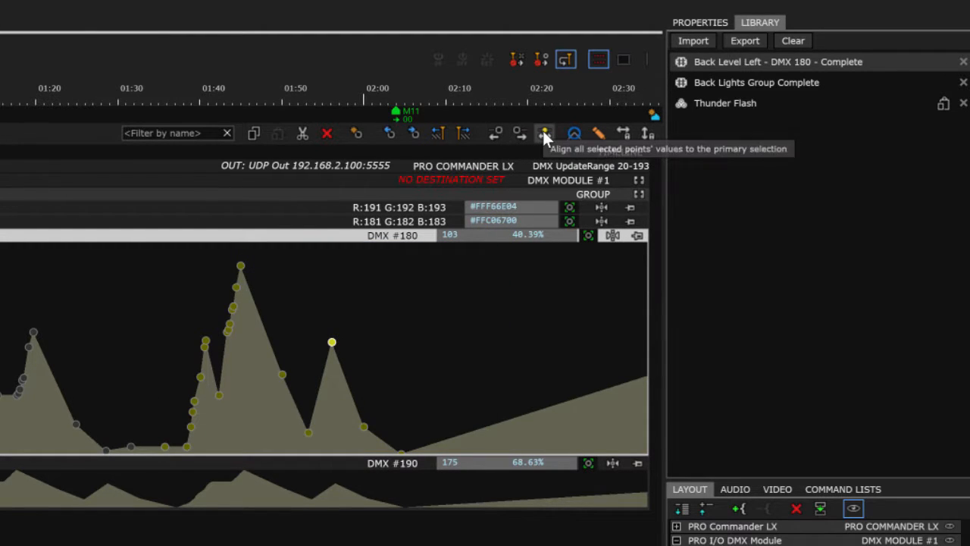
left_click(544, 134)
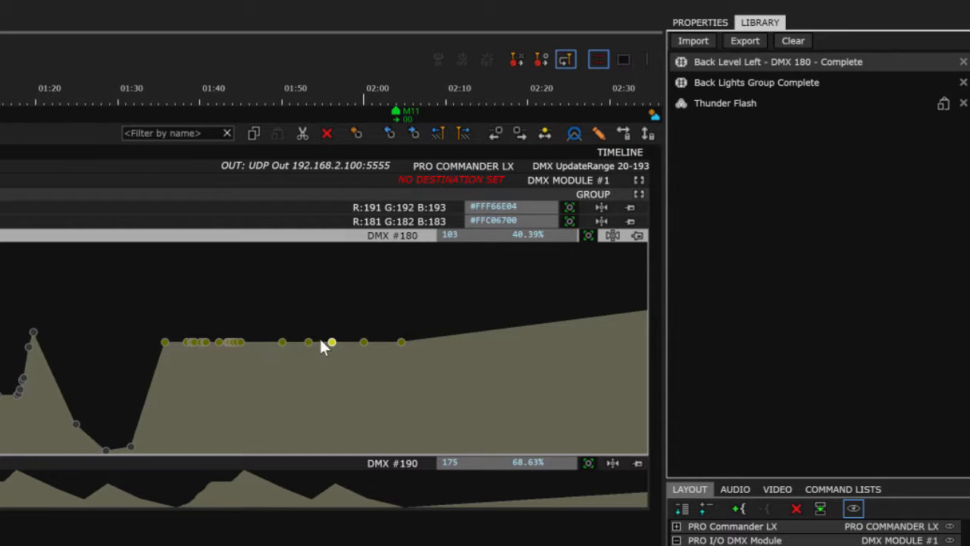
left_click(325, 309)
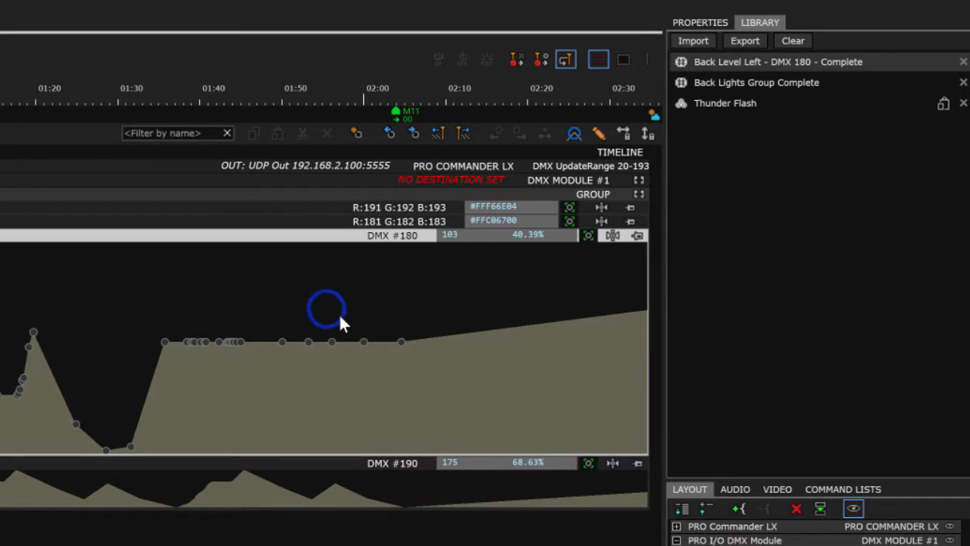
- Turn on Smudge curve drawing, slightly enlarge the smudge radius, and turn the mode off again
left_click(575, 136)
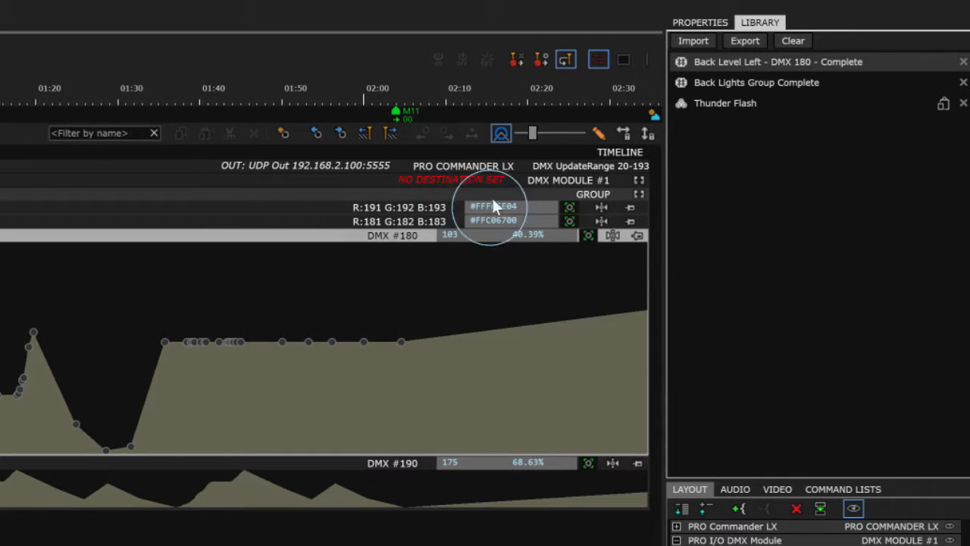
mouse_move(529, 128)
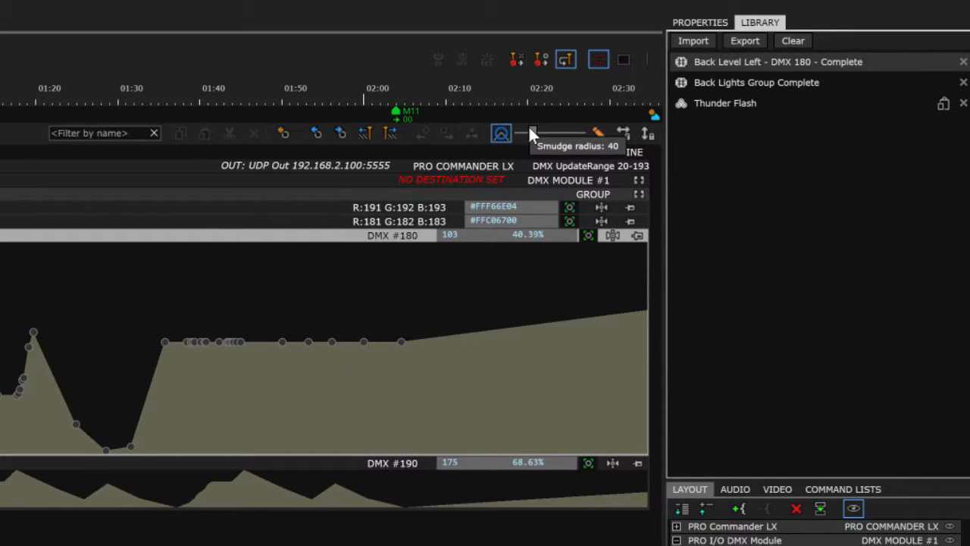
left_click_drag(530, 129, 540, 130)
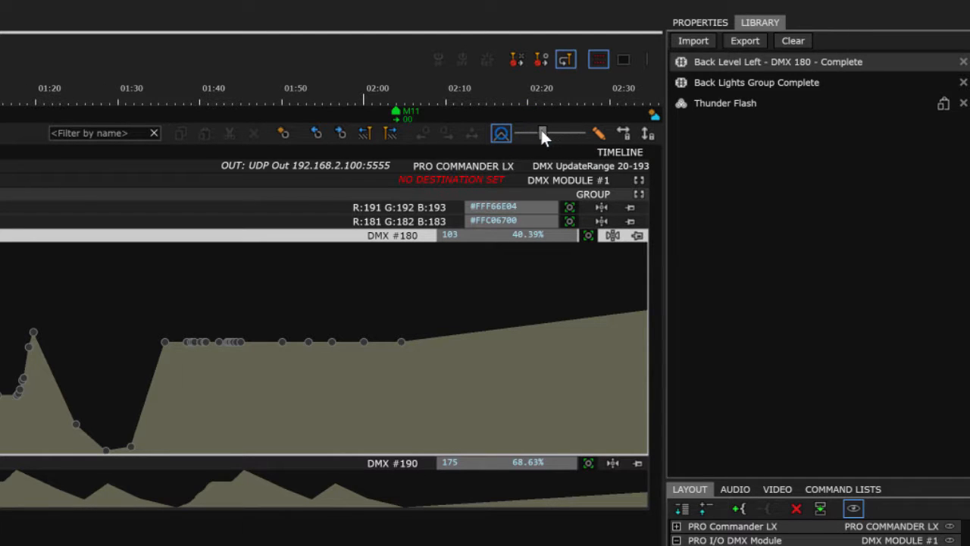
left_click(502, 133)
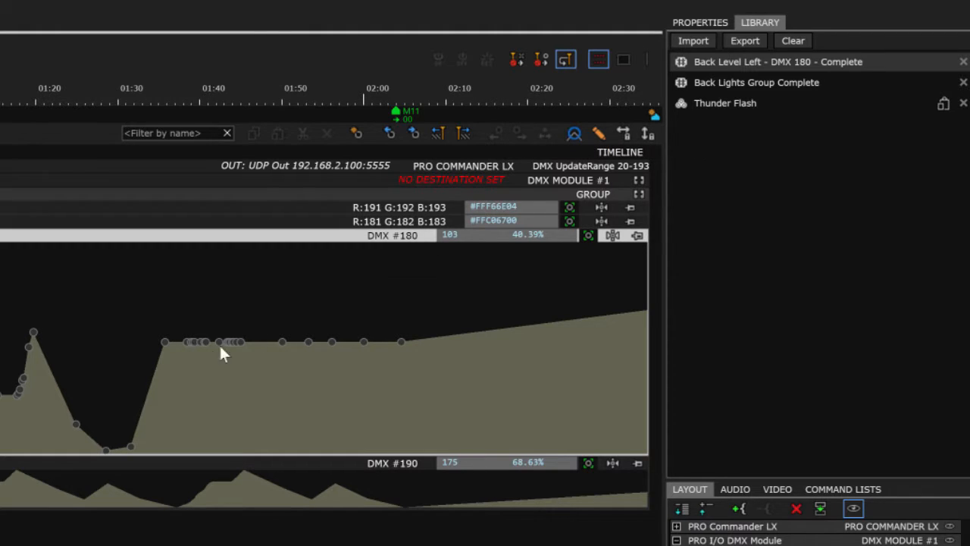
- Smudge the Back Left Level points sideways, pushing those after about 01:36 later into a steep rise near 01:50
key("s")
key("s")
key("s")
mouse_move(168, 340)
left_mouse_down()
mouse_move(175, 353)
mouse_move(333, 405)
mouse_move(102, 455)
mouse_move(7, 379)
mouse_move(226, 385)
mouse_move(1, 352)
left_mouse_up()
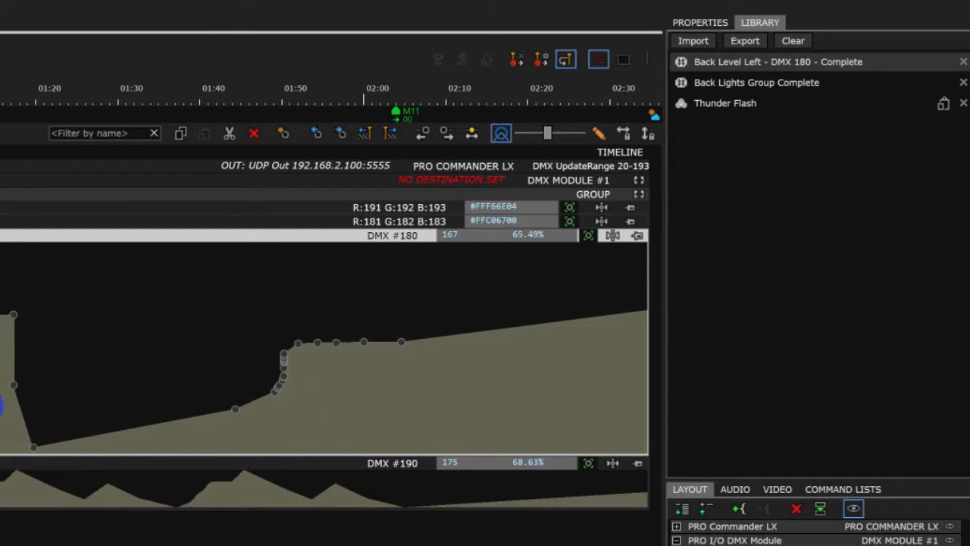
mouse_move(0, 404)
left_mouse_down()
mouse_move(104, 411)
mouse_move(282, 350)
mouse_move(267, 371)
left_mouse_up()
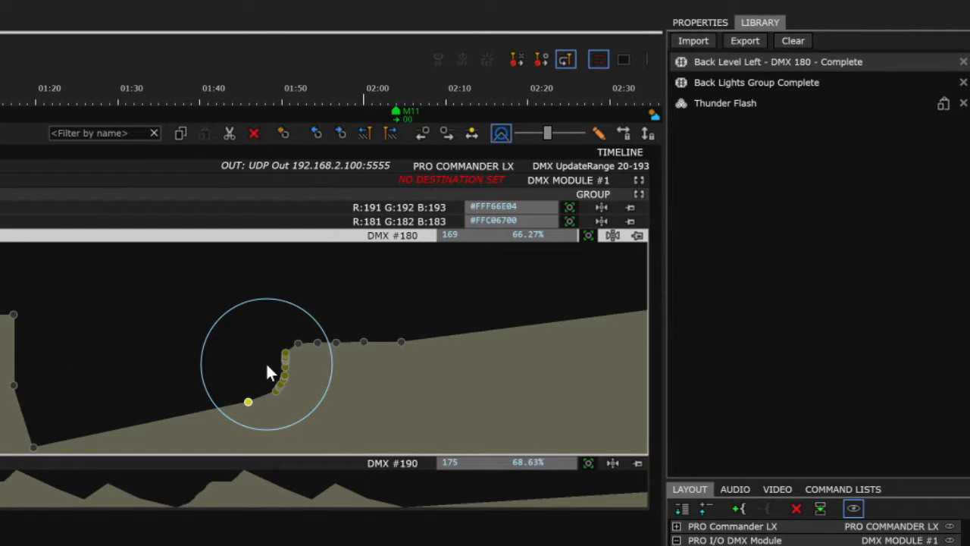
- Adjust the smudge radius, push the Back Left Level points later up to about 02:24, and leave smudge mode
mouse_move(547, 132)
left_mouse_down()
mouse_move(520, 130)
mouse_move(538, 133)
left_mouse_up()
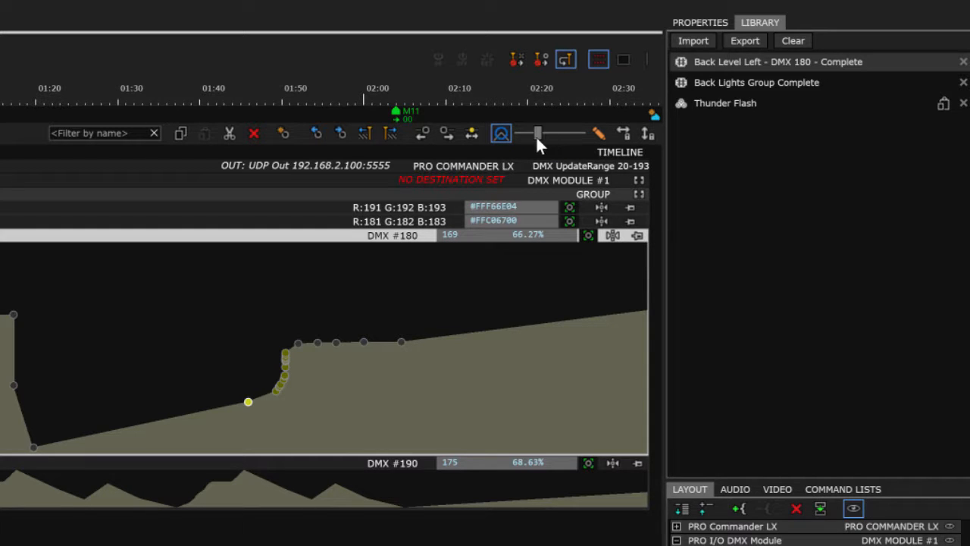
mouse_move(334, 377)
left_mouse_down()
mouse_move(301, 396)
mouse_move(22, 390)
mouse_move(210, 411)
mouse_move(391, 354)
mouse_move(0, 394)
mouse_move(599, 368)
left_mouse_up()
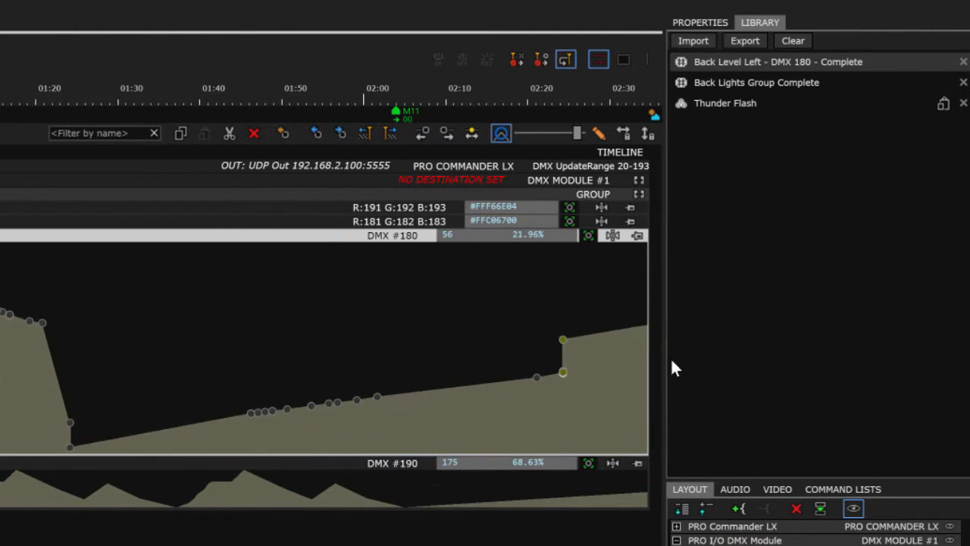
key("Escape")
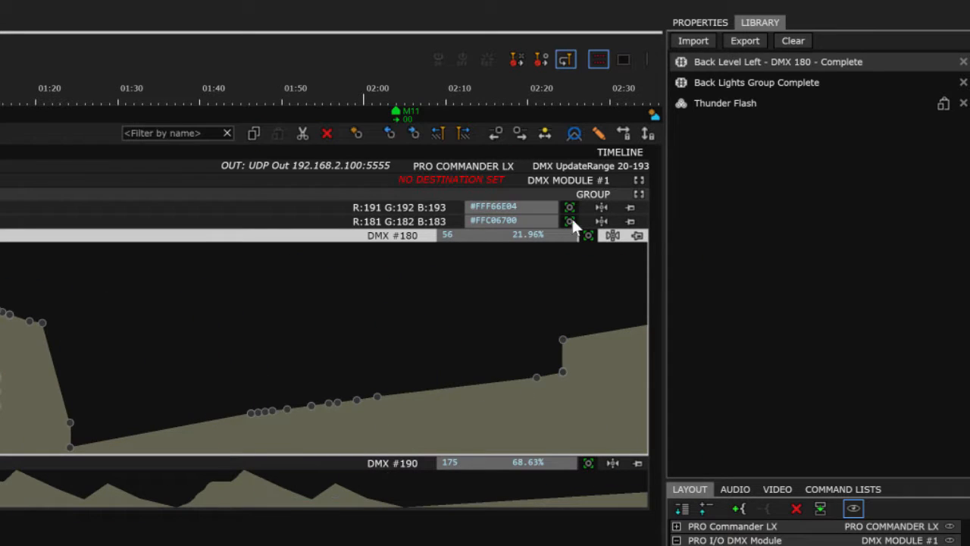
- Reduce the smudge radius and smudge the Back Left Level points between about 01:50 and 02:24 slightly earlier
left_click(573, 134)
left_click_drag(577, 134, 534, 138)
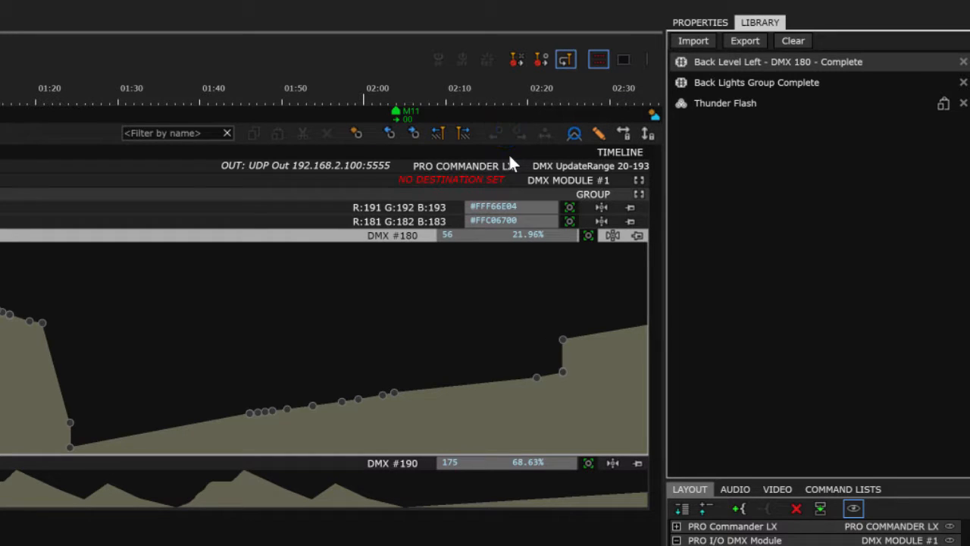
left_click(577, 130)
left_click(508, 132)
left_click_drag(527, 375, 493, 375)
mouse_move(395, 395)
left_mouse_down()
mouse_move(240, 389)
mouse_move(520, 384)
mouse_move(347, 372)
mouse_move(238, 385)
left_mouse_up()
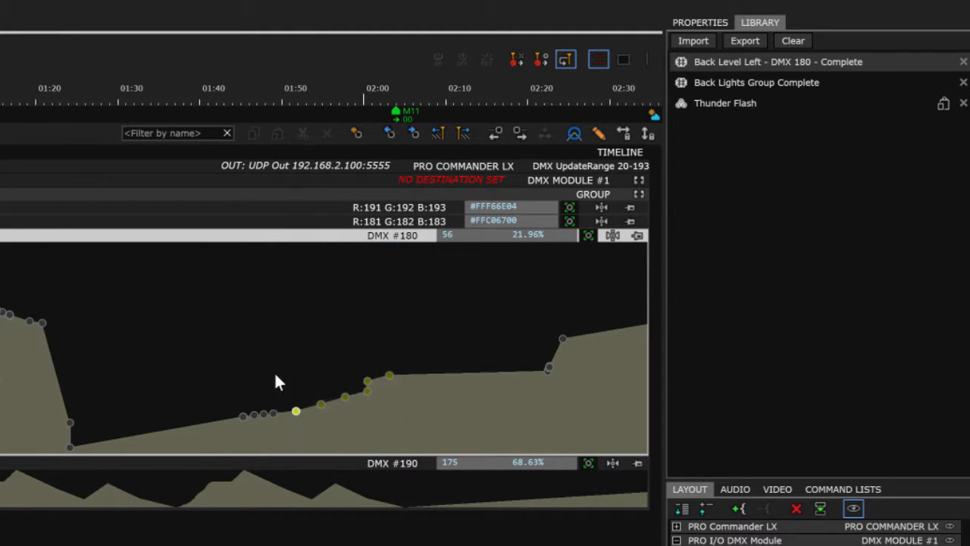
- Deselect the points and draw a shallow freehand curve on Back Left Level from about 01:23 to 02:09
left_click(296, 367)
key("p")
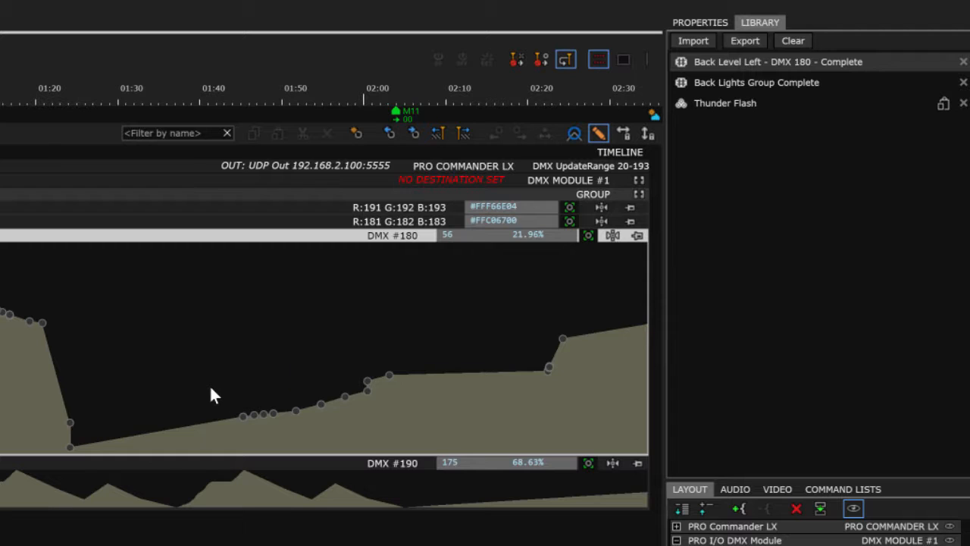
left_click_drag(89, 392, 350, 391)
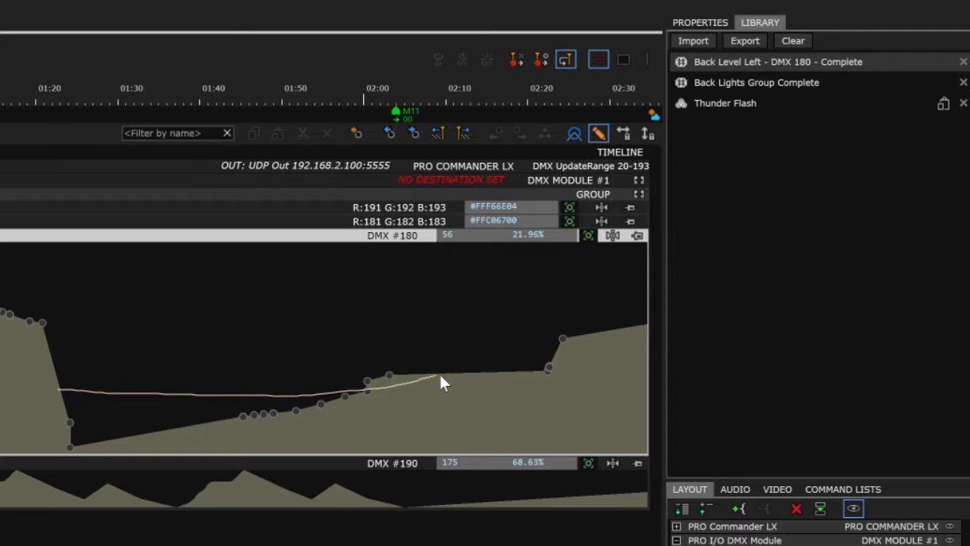
left_click_drag(440, 374, 442, 373)
key("p")
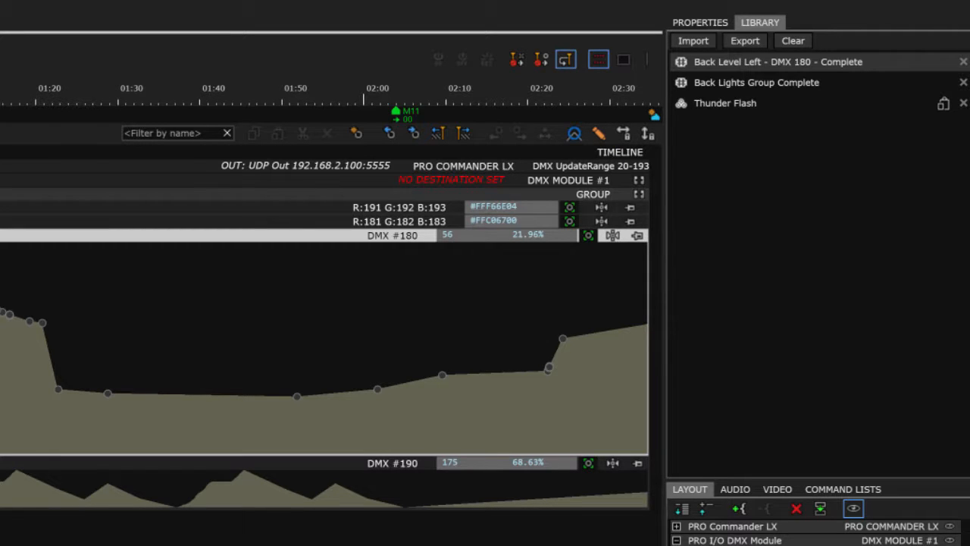
- Redraw the Back Left Level curve freehand across the timeline, ending with tall rounded humps that fall to the base line near 01:14 and 02:14
key("p")
left_click_drag(2, 387, 349, 387)
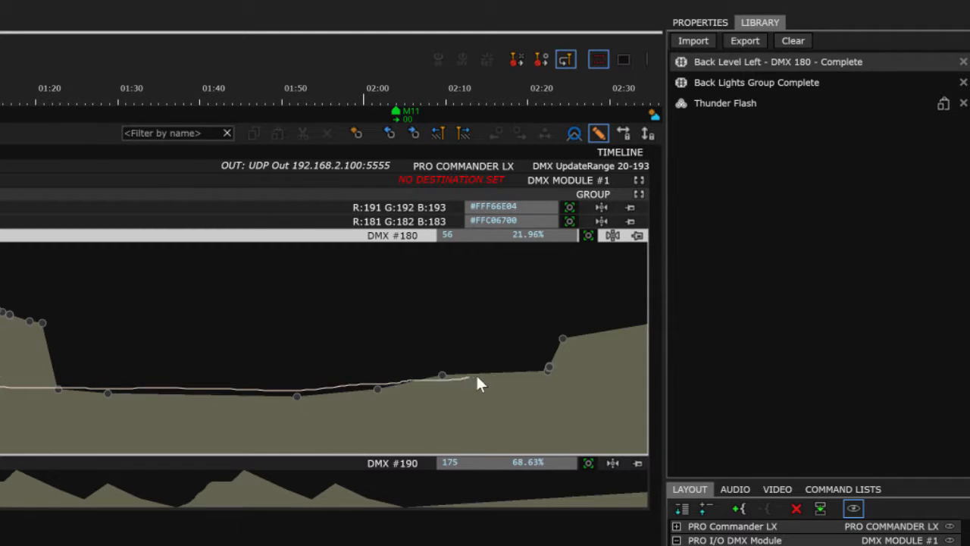
left_click_drag(545, 368, 548, 369)
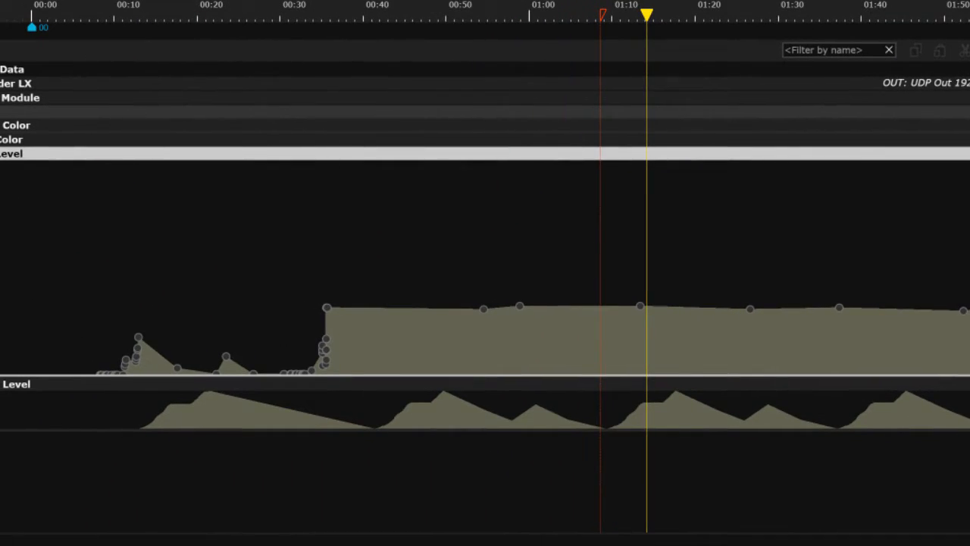
left_click_drag(1, 369, 969, 302)
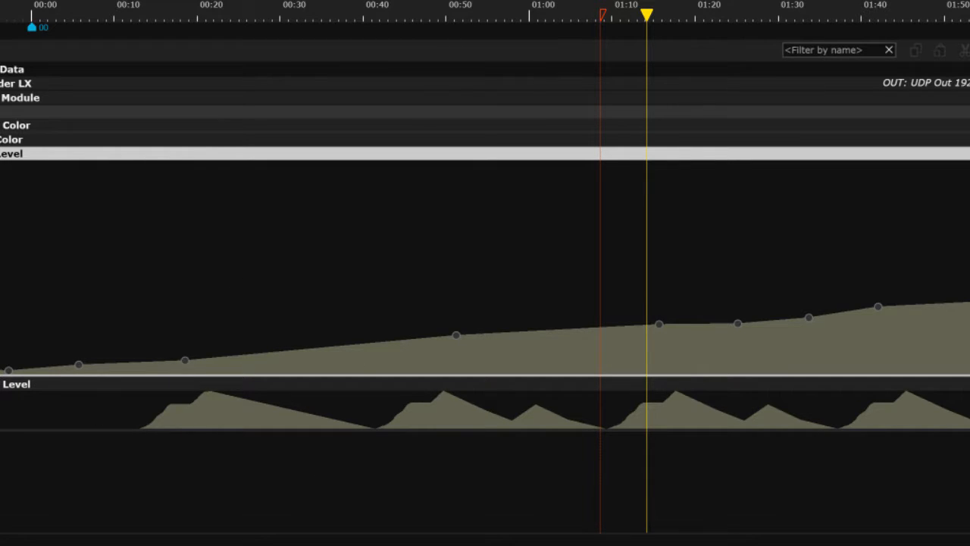
mouse_move(2, 216)
left_mouse_down()
mouse_move(216, 395)
mouse_move(461, 175)
mouse_move(684, 373)
mouse_move(969, 186)
left_mouse_up()
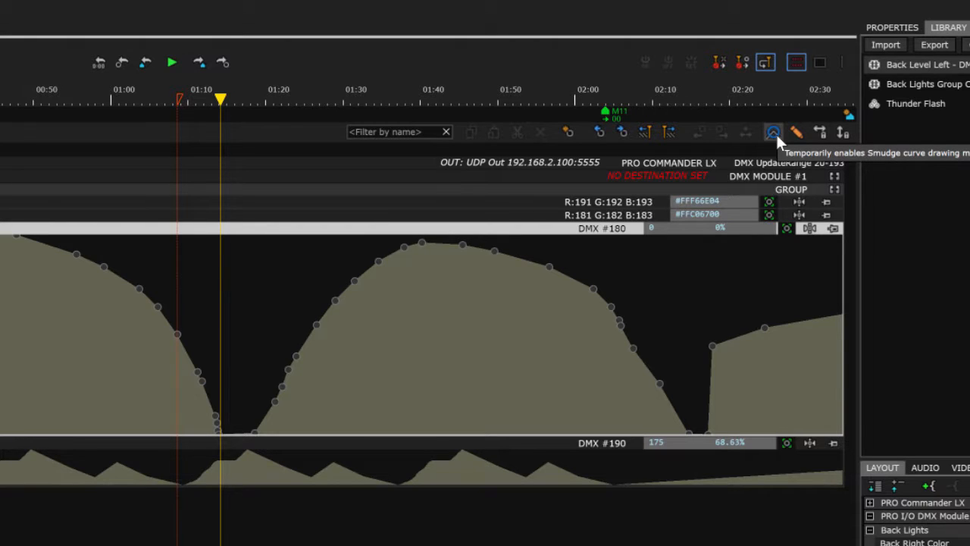
- Enable the horizontal lock and shift the Back Left Level point near 01:31 to about 01:34
left_click(820, 132)
left_click(353, 282)
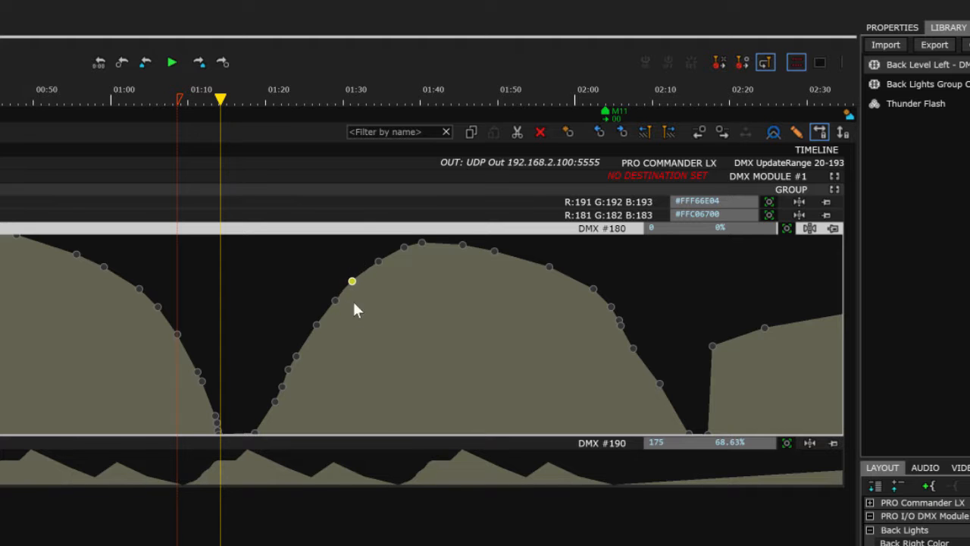
left_click_drag(353, 282, 379, 280)
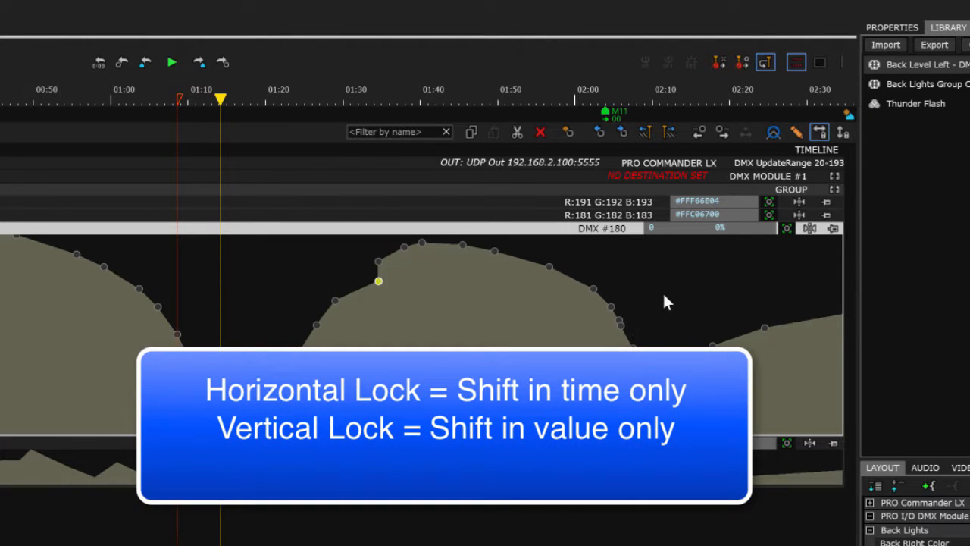
- Select the points of the hump after 01:14, shift them about 2 seconds later, and lower them using the vertical lock
left_click_drag(663, 291, 248, 309)
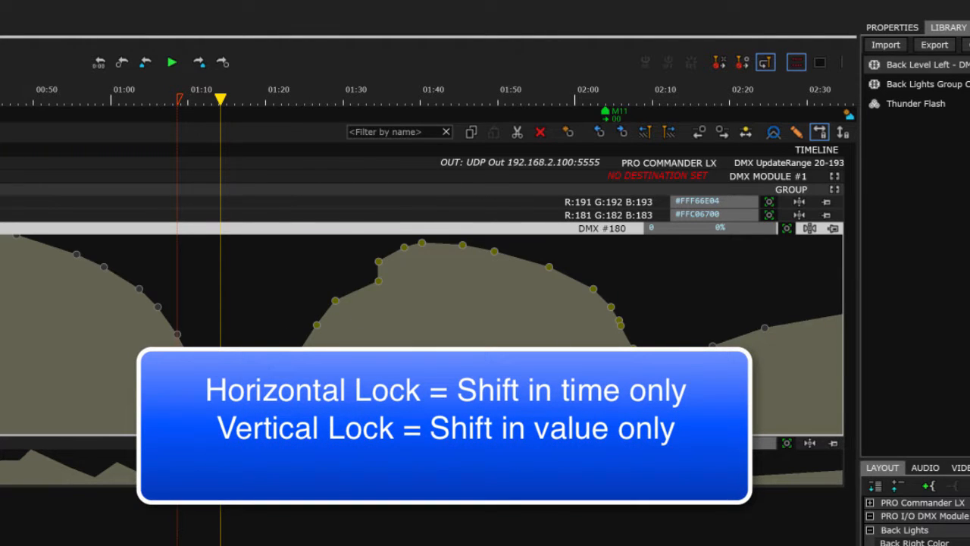
left_click_drag(593, 289, 557, 288)
left_click_drag(625, 383, 672, 370)
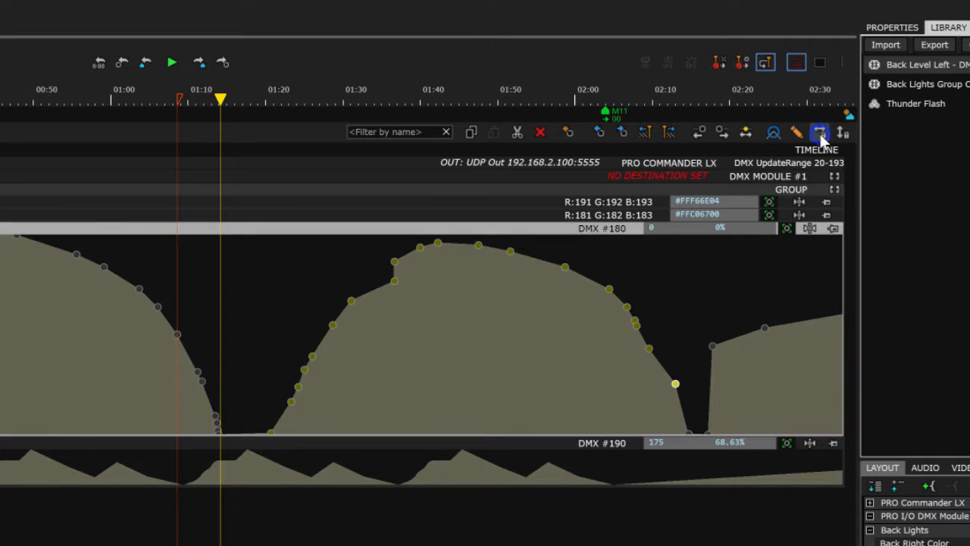
left_click(842, 132)
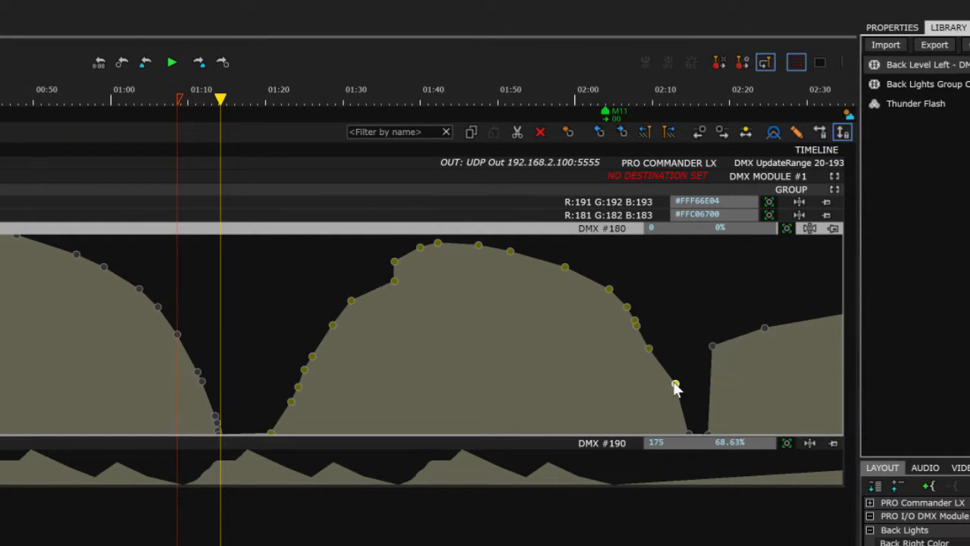
left_click_drag(675, 383, 653, 421)
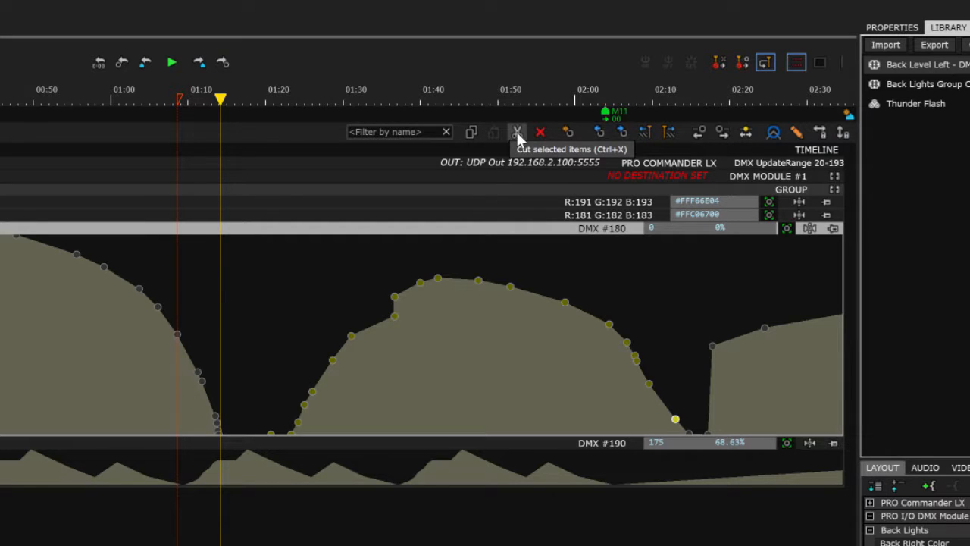
- Select and cut the Back Left Level points from just after 01:14 to about 02:17
left_click(600, 294)
left_click_drag(675, 310, 307, 302)
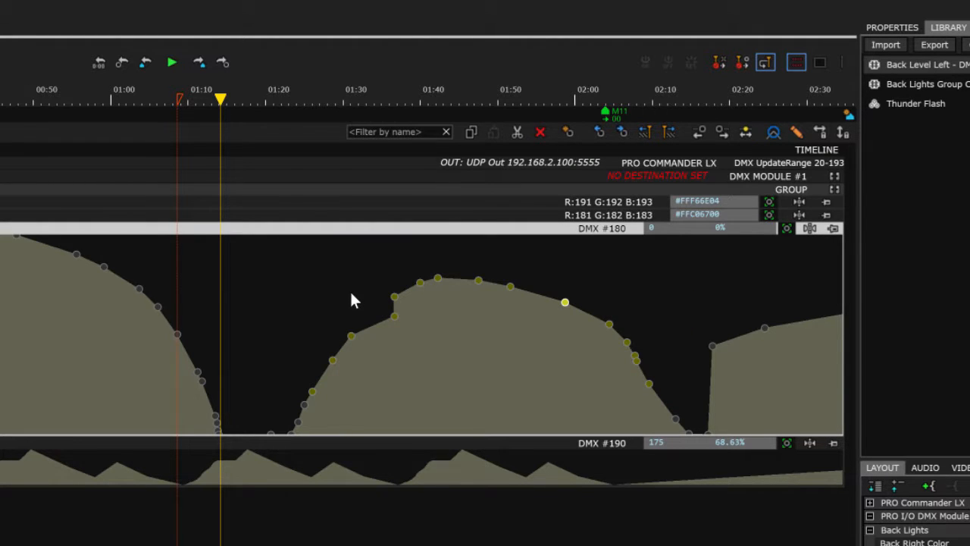
key("ctrl+x")
left_click_drag(265, 382, 482, 391)
key("ctrl+x")
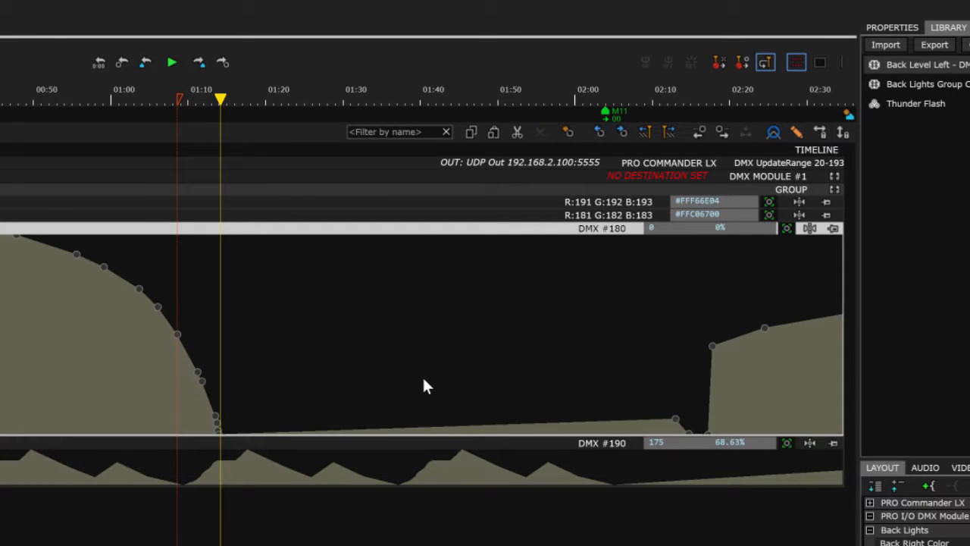
left_click_drag(422, 385, 704, 428)
key("ctrl+x")
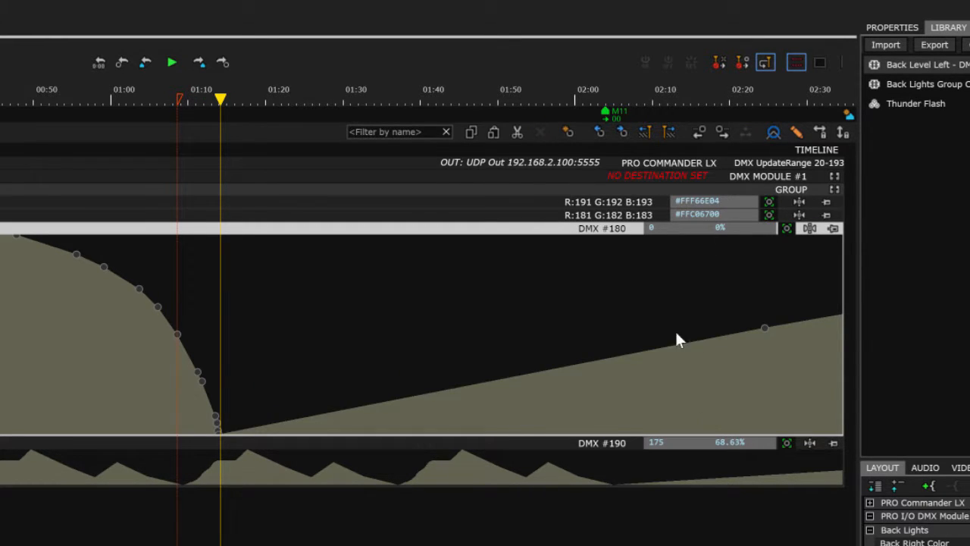
- Cut the Back Left Level point near 02:24 and place base-line points near 02:04 and 02:40
left_click_drag(580, 371, 875, 430)
key("ctrl+x")
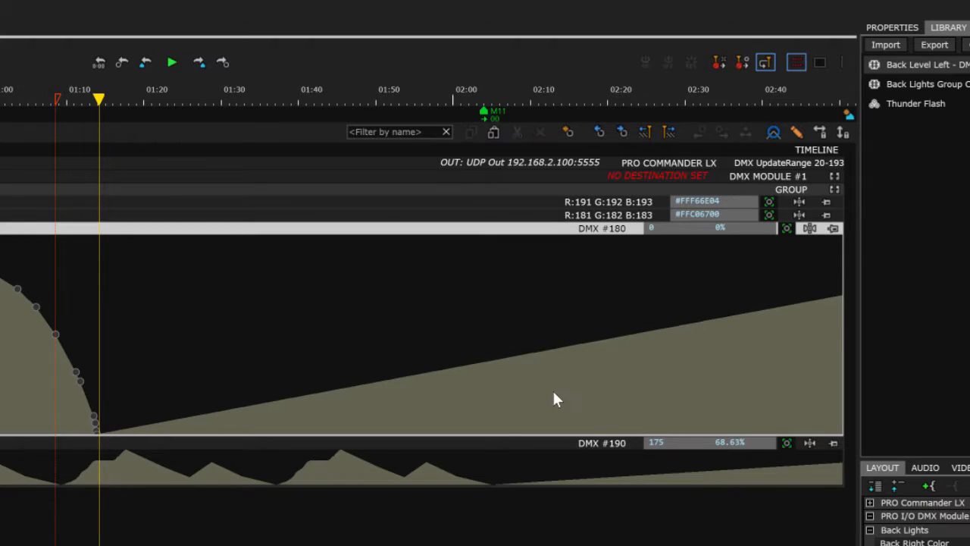
left_click_drag(438, 371, 483, 460)
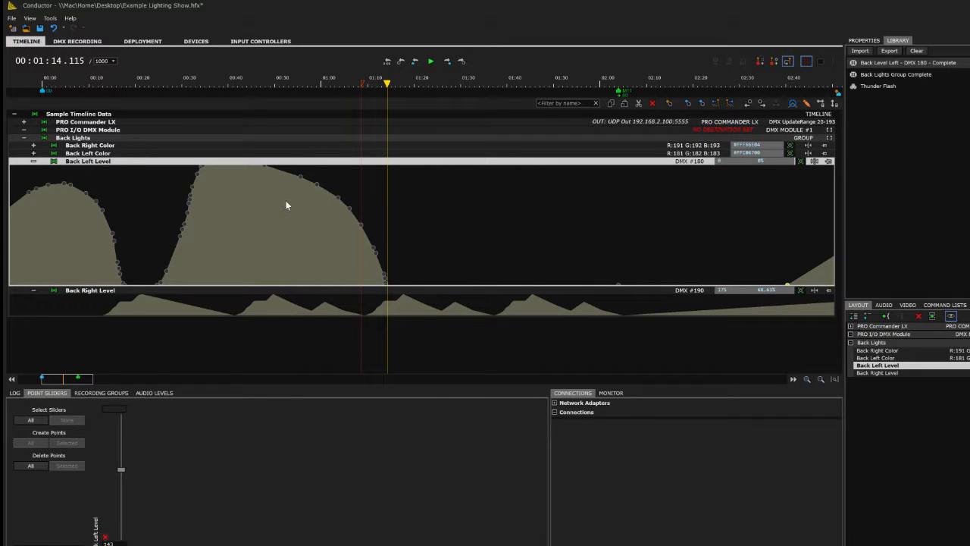
- Select the Back Left Level points on the falling slope from about 00:48 to 01:11 and lower them slightly
mouse_move(300, 175)
left_mouse_down()
mouse_move(313, 232)
mouse_move(266, 218)
mouse_move(298, 180)
left_mouse_up()
left_click_drag(412, 192, 211, 227)
left_click_drag(372, 248, 372, 270)
- Select the hump between about 00:24 and 01:14, shift it about 5 seconds earlier with the selection box, and clear the selection
left_click_drag(514, 250, 152, 250)
left_click(819, 60)
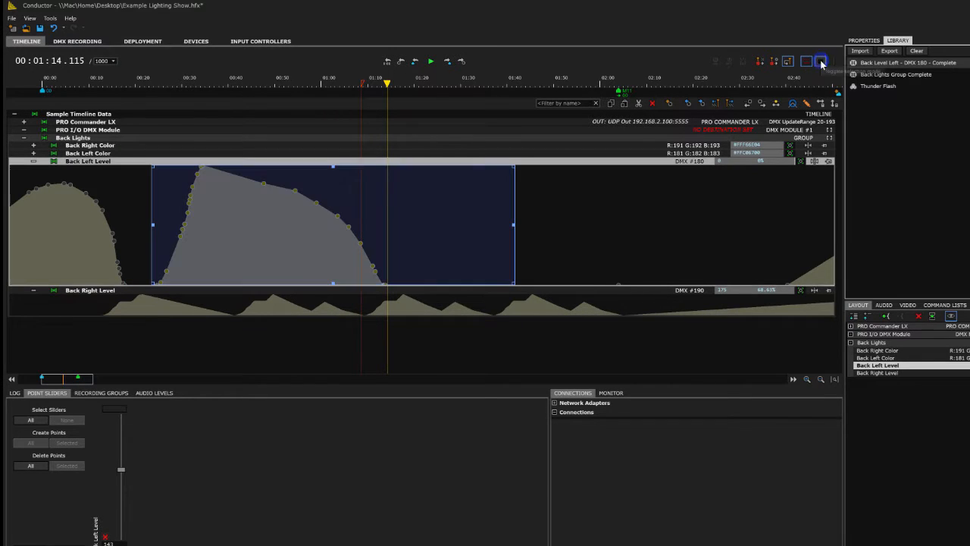
left_click_drag(334, 225, 307, 222)
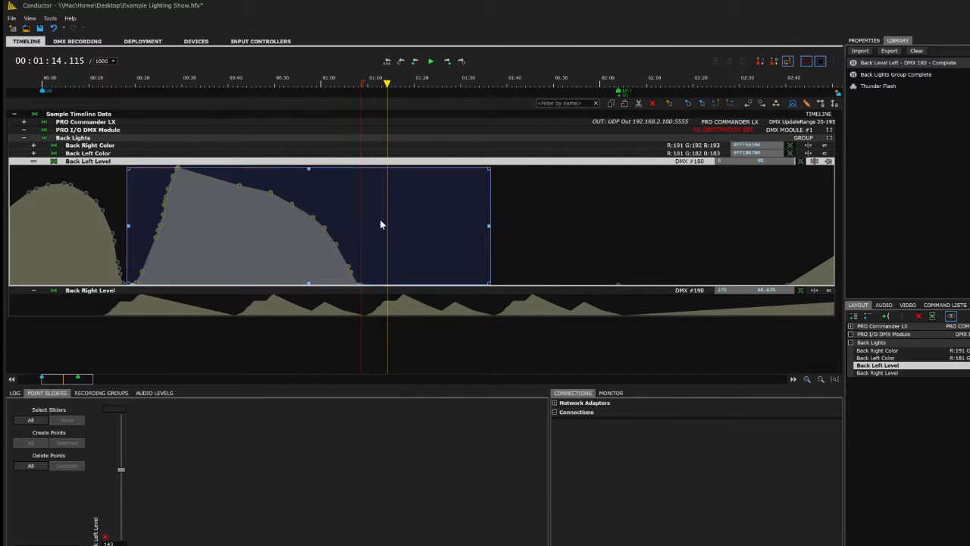
left_click(673, 190)
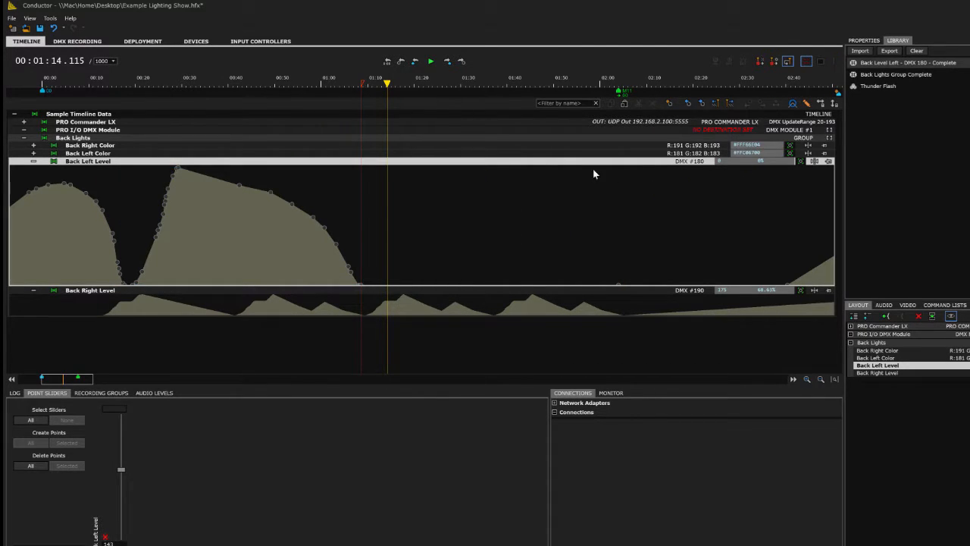
- Select the Back Left Level hump's points and optimize the track's curve with Preserve Horizontals and a maximum loss of 2%
left_click_drag(493, 207, 138, 213)
right_click(340, 163)
mouse_move(425, 324)
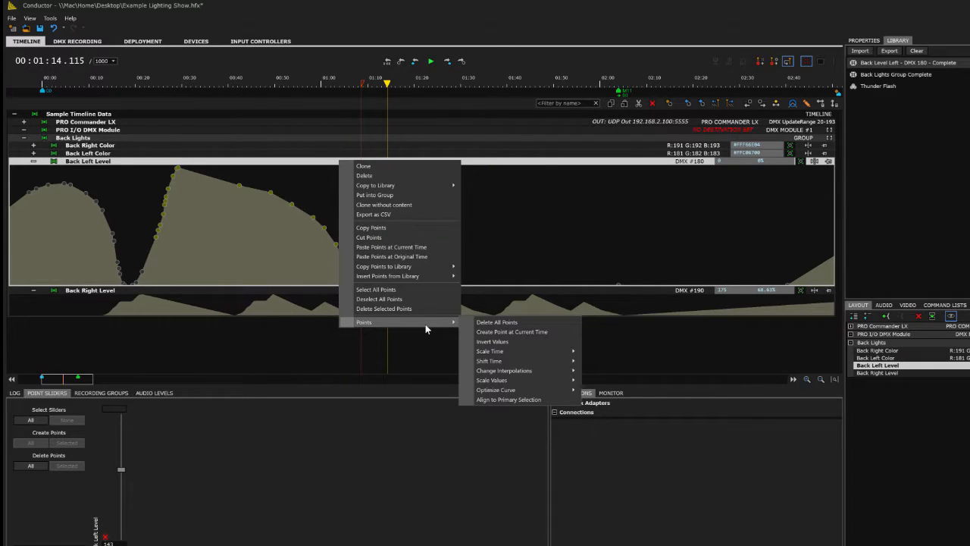
mouse_move(510, 354)
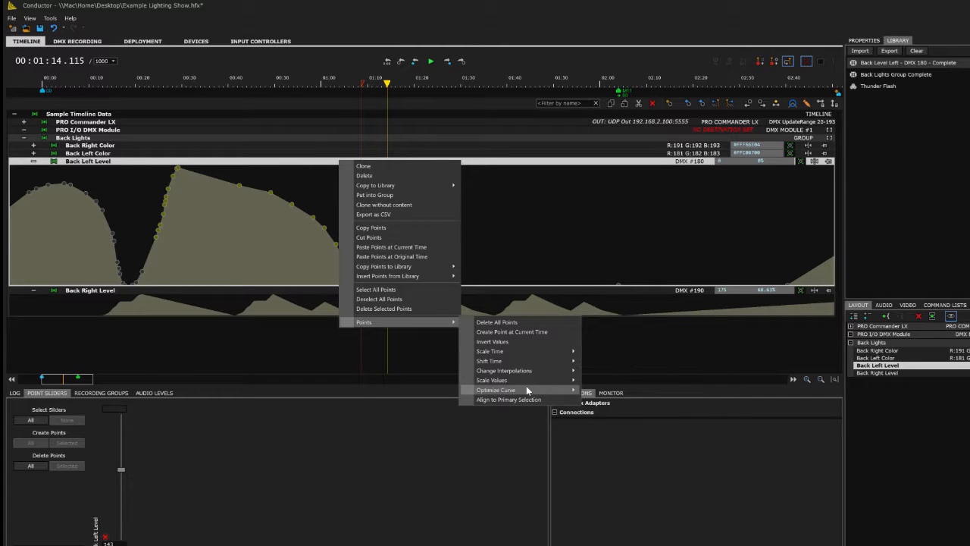
mouse_move(525, 386)
left_click(669, 418)
left_click(669, 418)
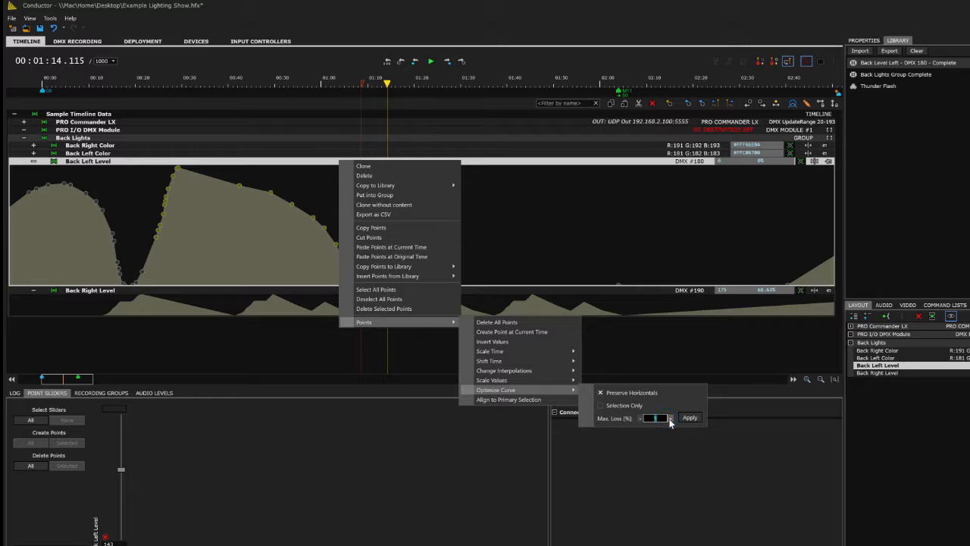
left_click(669, 418)
left_click(669, 417)
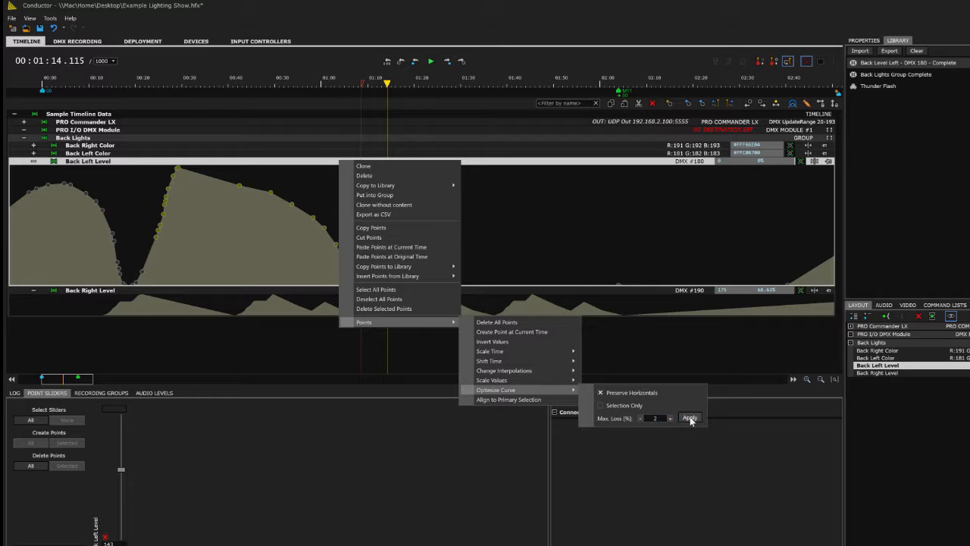
left_click(688, 417)
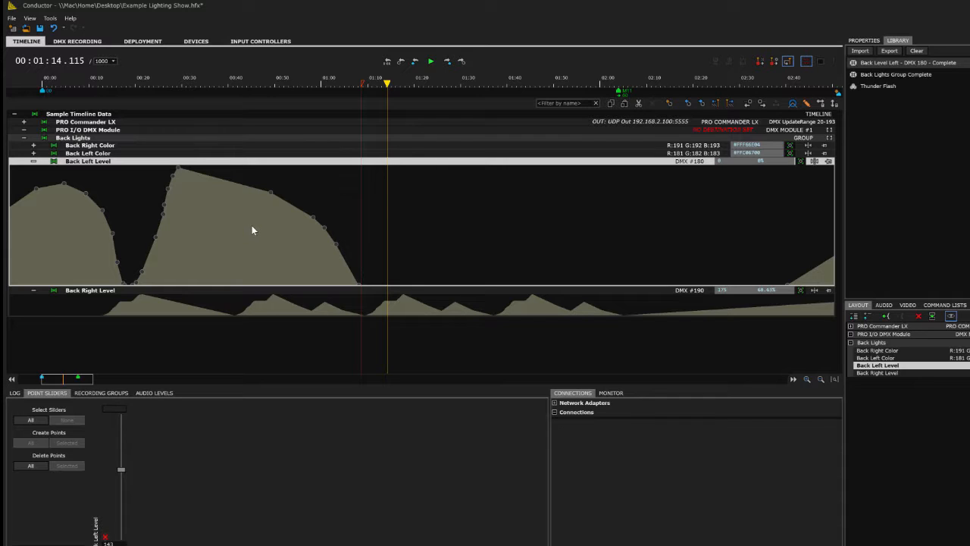
- Pin the Back Left Level and Back Right Level tracks and shrink the pinned Back Left Level graph's height so both fit
left_click(828, 160)
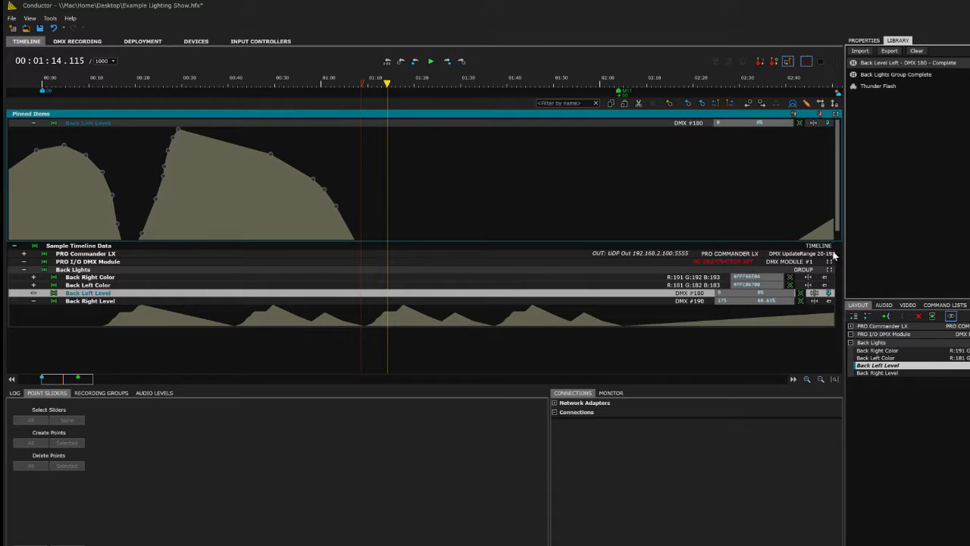
left_click(829, 301)
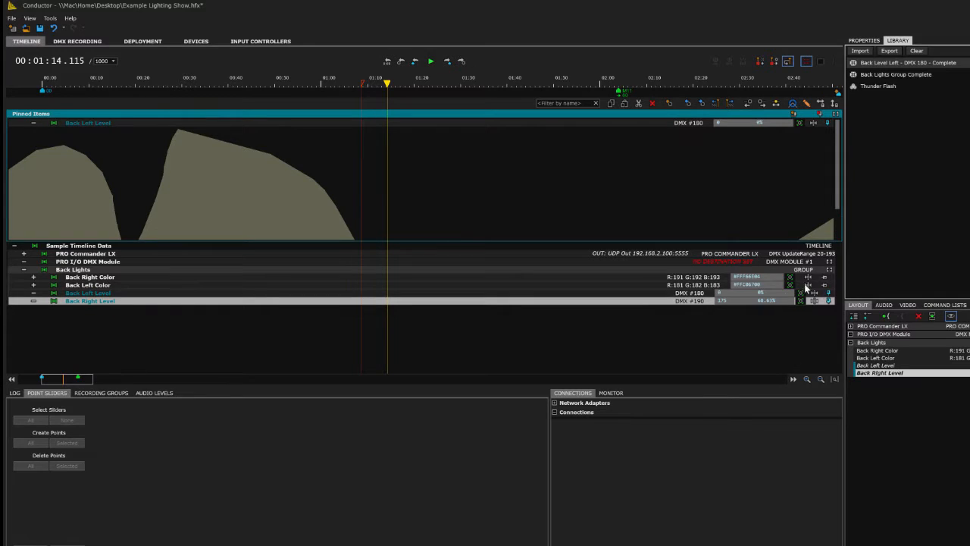
scroll(568, 195, "down", 2)
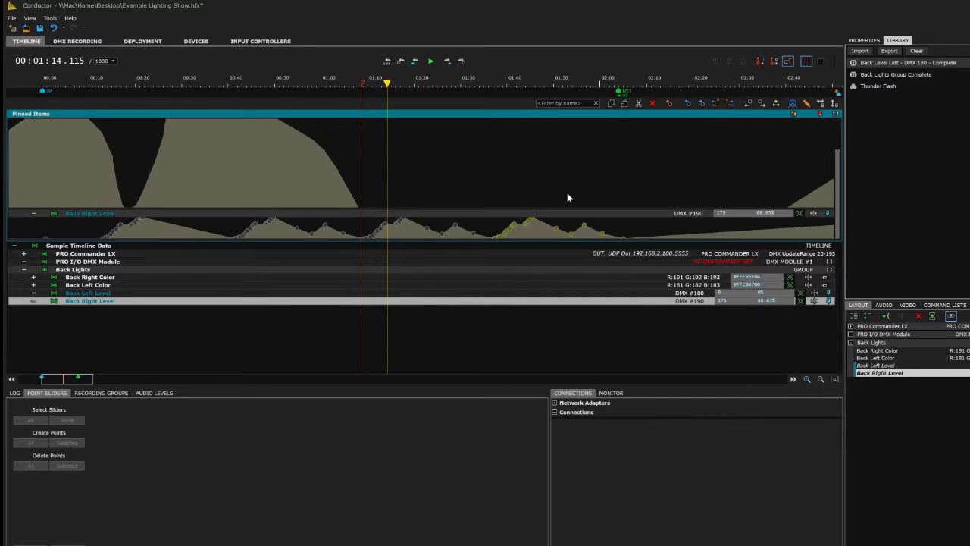
left_click_drag(536, 207, 530, 167)
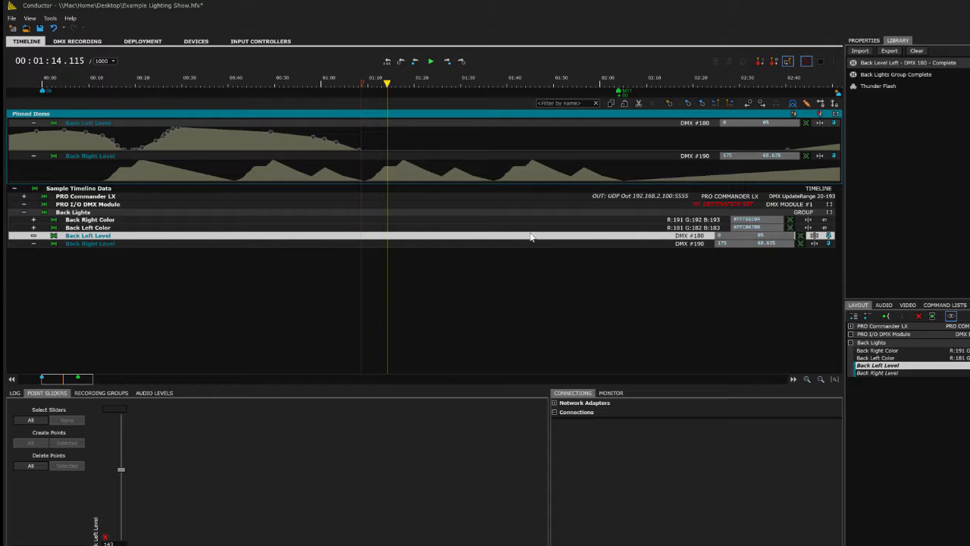
- Collapse the Back Lights group and Sample Timeline Data, and turn the pinned tracks into a pin group with its block lane shown
left_click(24, 212)
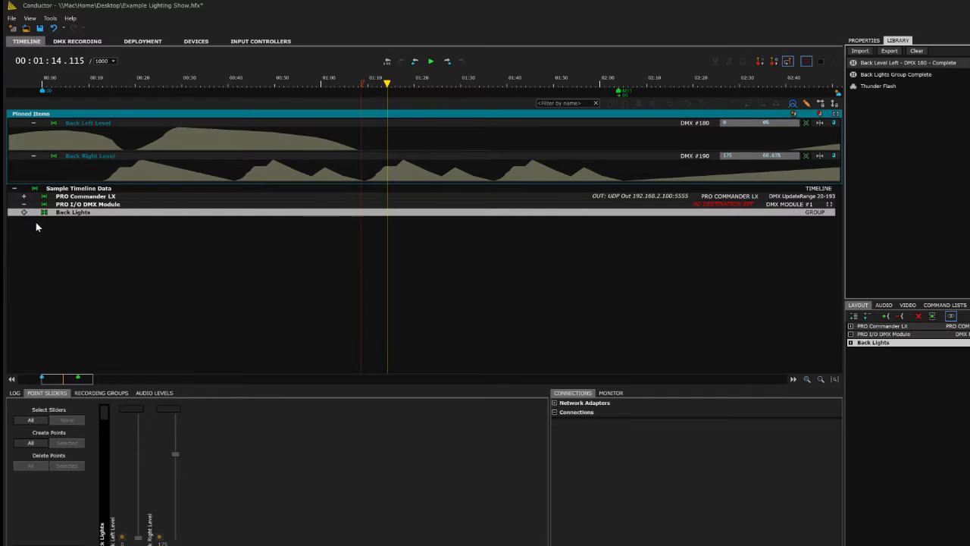
left_click(15, 188)
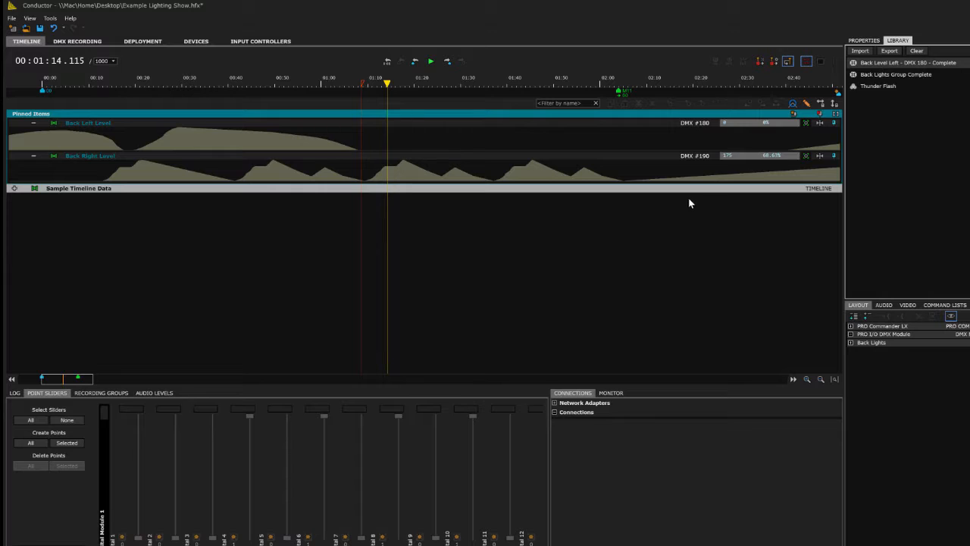
left_click(795, 111)
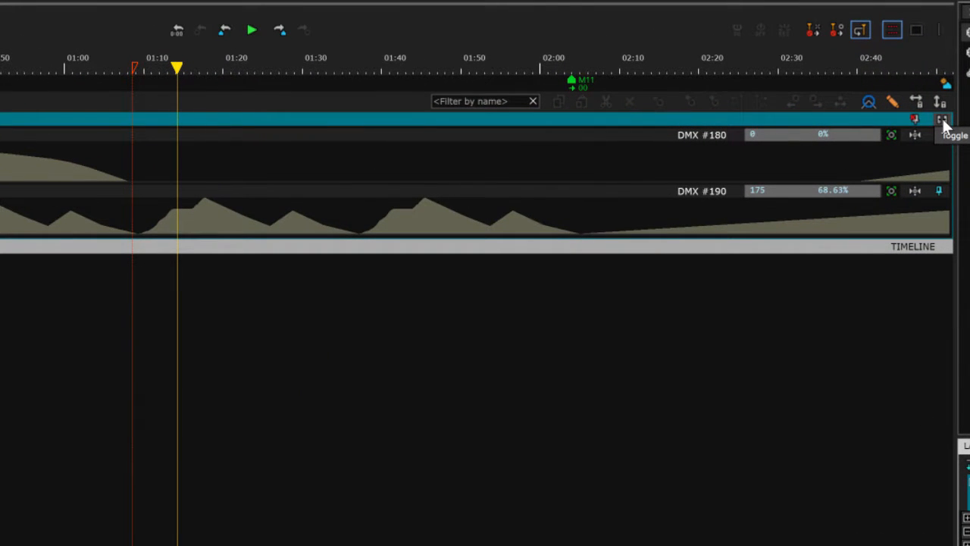
left_click(942, 122)
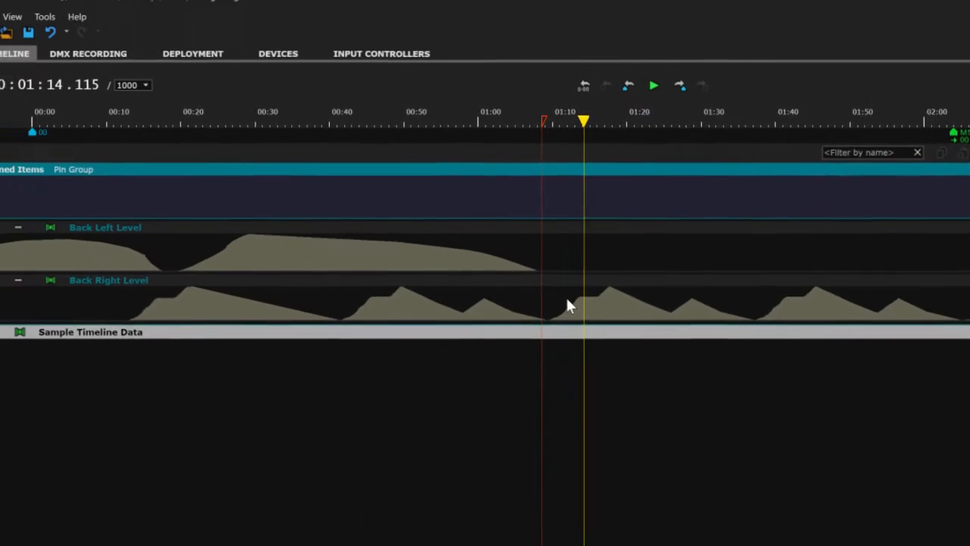
- Mark a pin group block from about 00:17 to 02:05 and move it about 48 seconds later and back to about 00:16
left_click(186, 194)
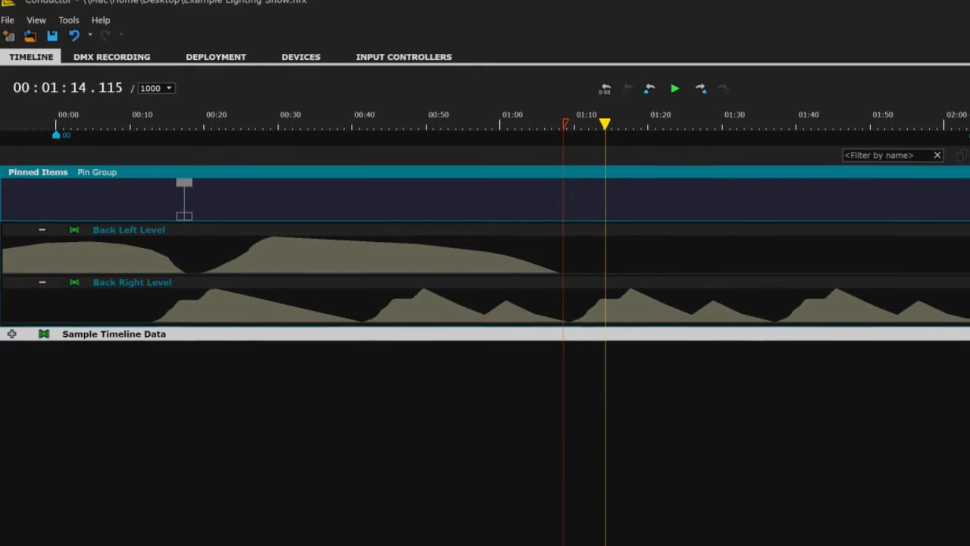
left_click(903, 200)
left_click(304, 205)
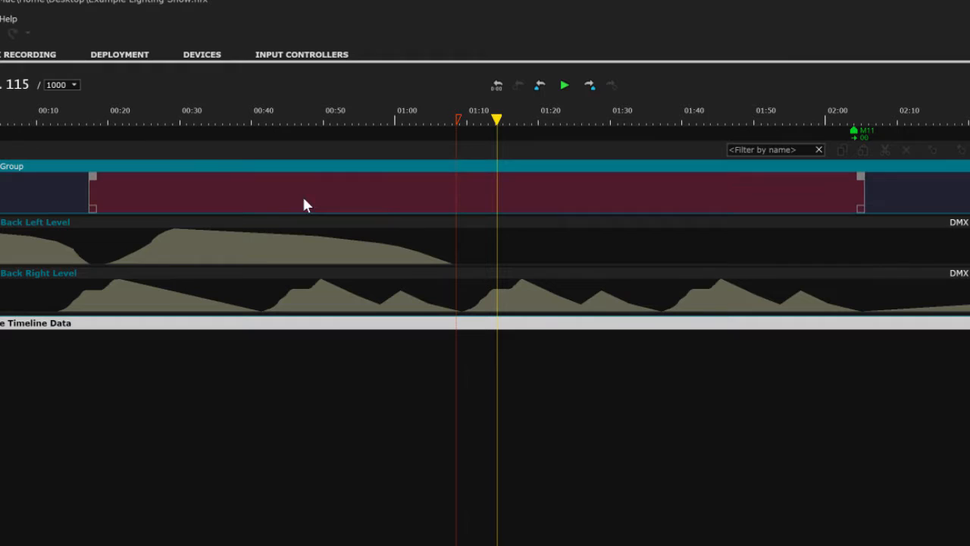
left_click(237, 194)
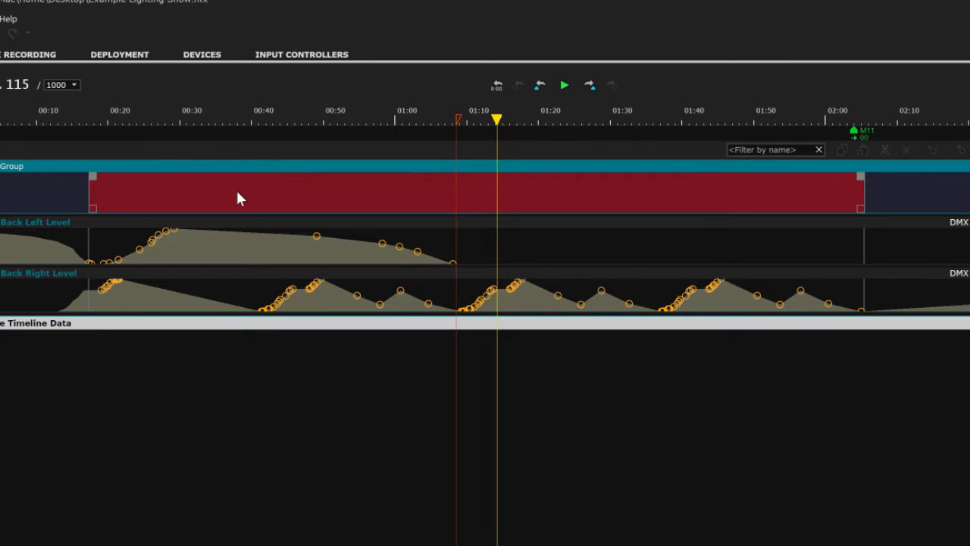
left_click_drag(243, 197, 583, 207)
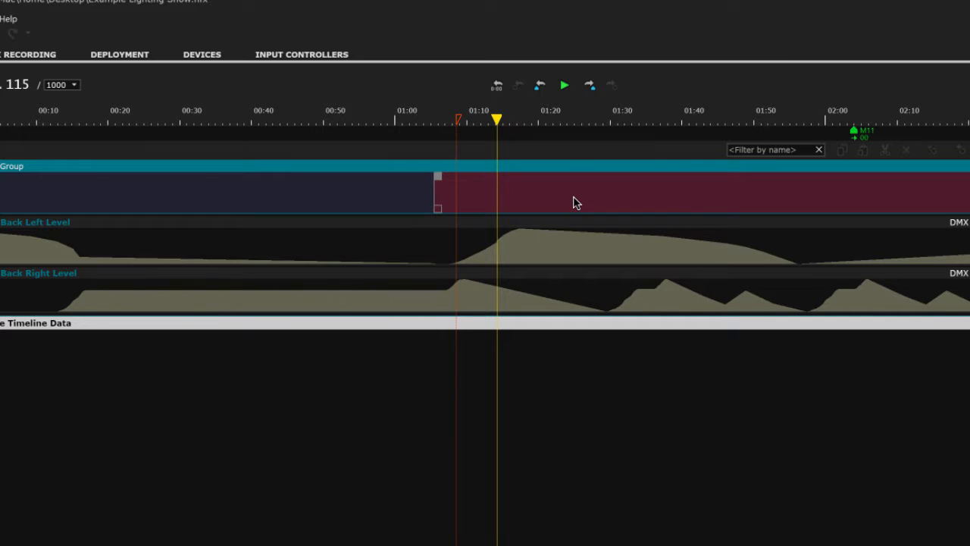
left_click_drag(574, 203, 215, 202)
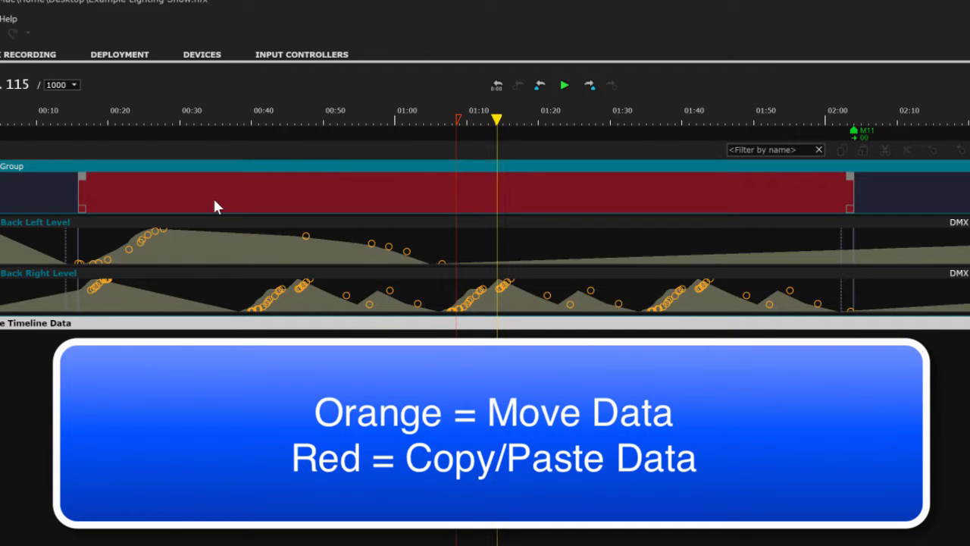
- Copy the pin group block's data along the timeline and pull the block's end in to about 02:02
mouse_move(214, 205)
left_mouse_down()
mouse_move(823, 223)
mouse_move(565, 201)
mouse_move(886, 199)
mouse_move(34, 190)
mouse_move(733, 183)
left_mouse_up()
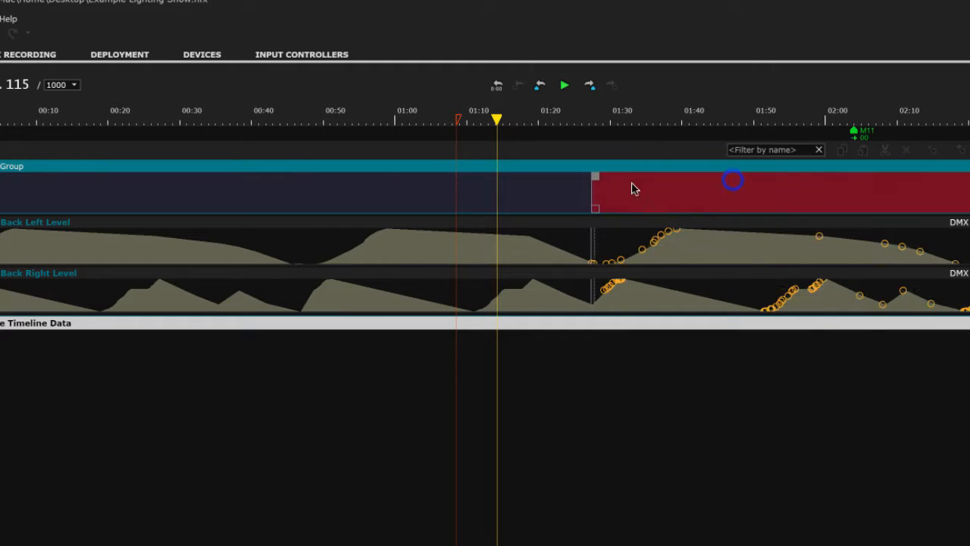
left_click_drag(636, 186, 325, 193)
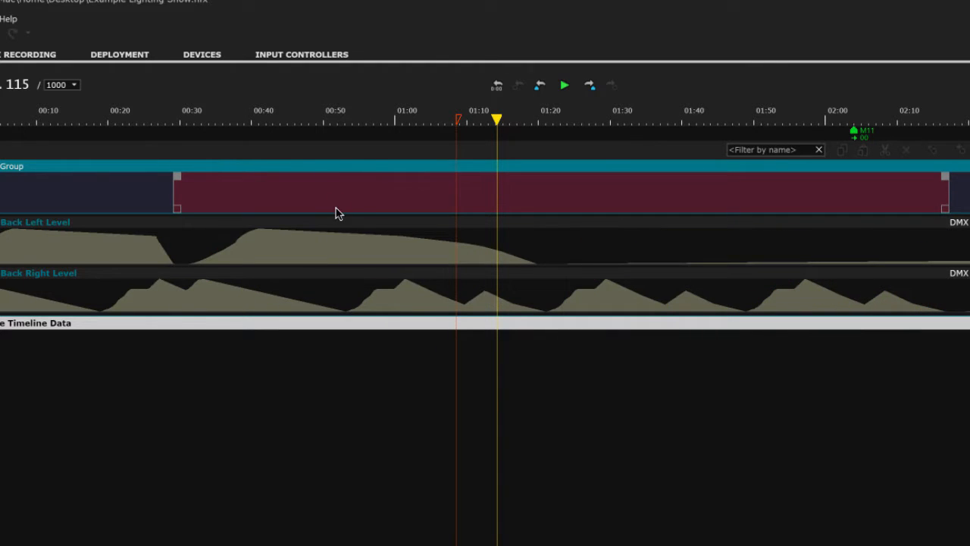
left_click_drag(944, 208, 893, 199)
- Add pin group boundaries at about 00:29, 00:47, 01:19 and 01:36, and move the 01:19–01:36 section to start at about 01:03
left_click(174, 190)
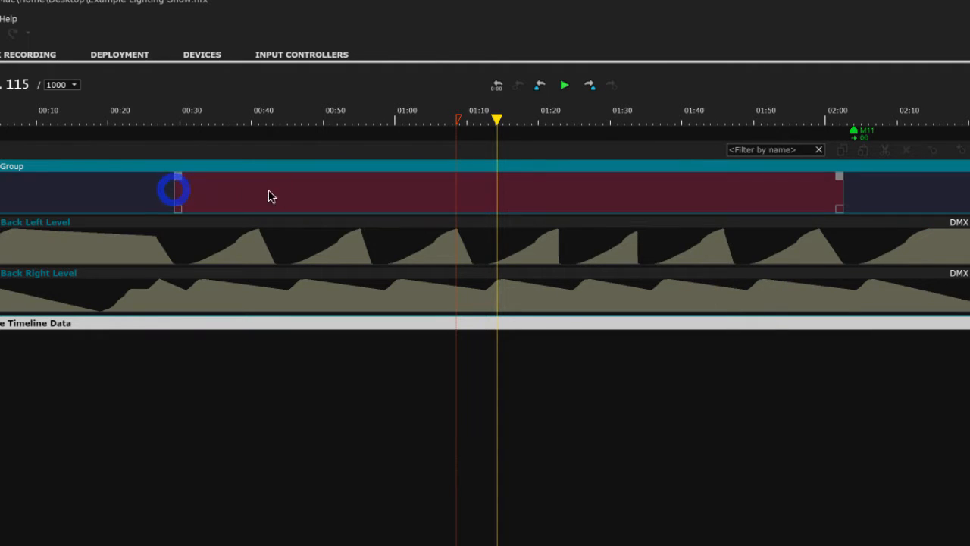
left_click(305, 192)
left_click(533, 189)
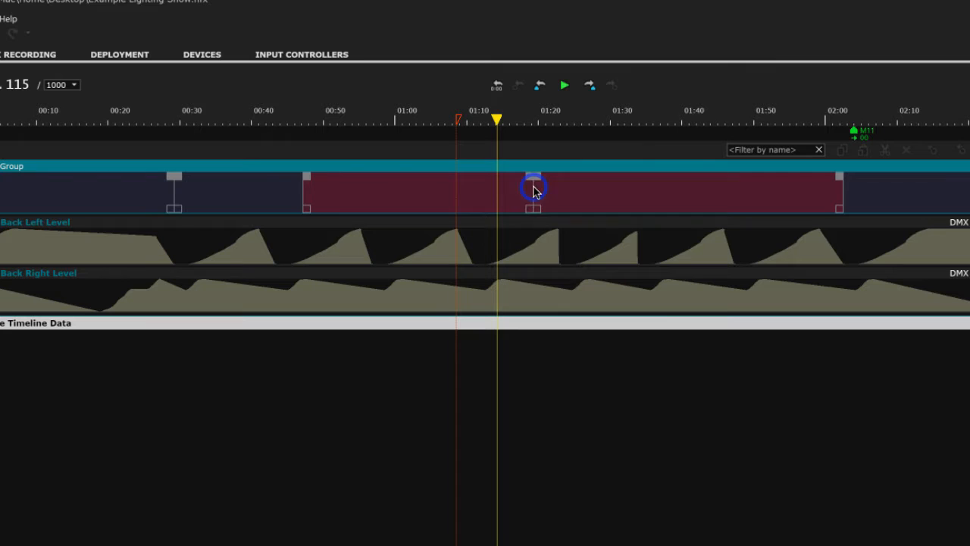
left_click(653, 196)
left_click_drag(592, 209, 467, 205)
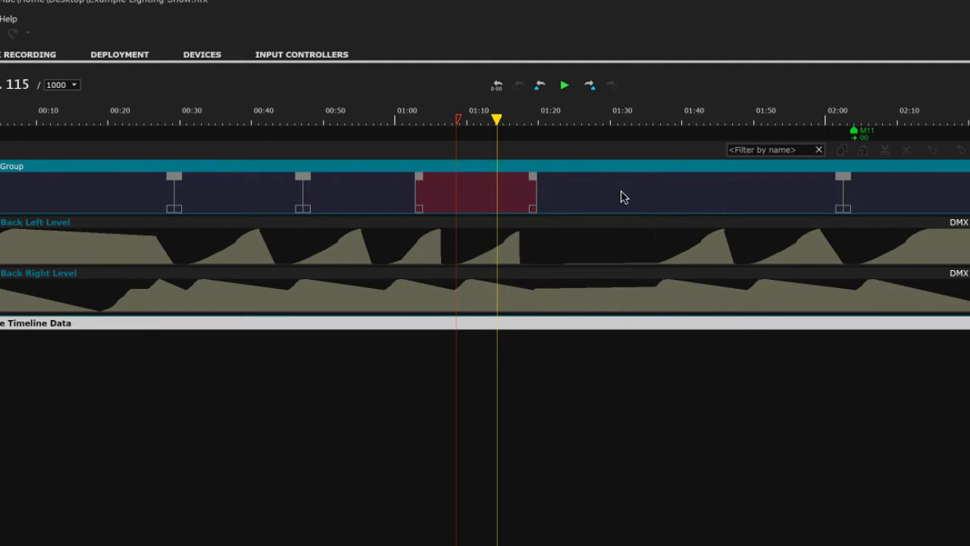
- Clear the pinned items from the timeline and expand Sample Timeline Data and the Back Lights group
left_click(656, 190)
left_click(962, 197)
key("Delete")
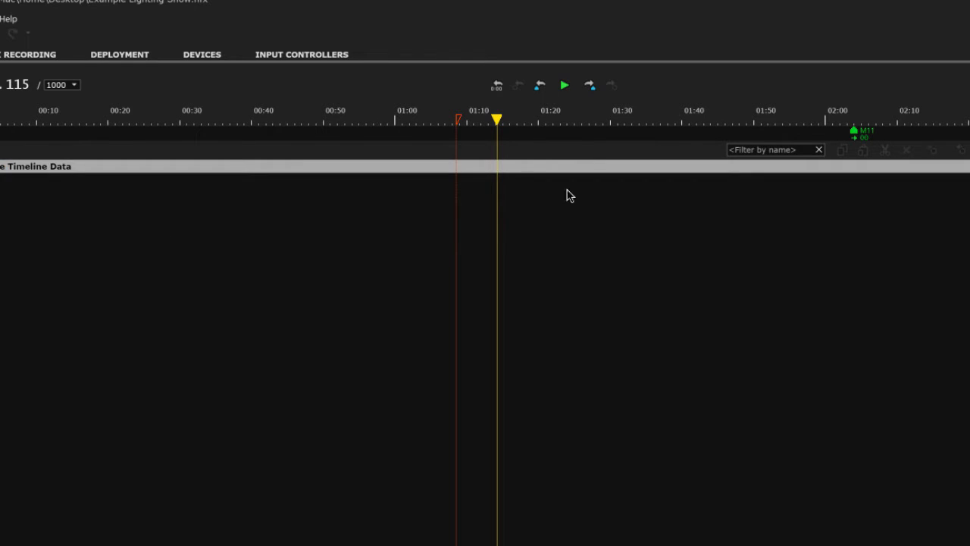
left_click(11, 116)
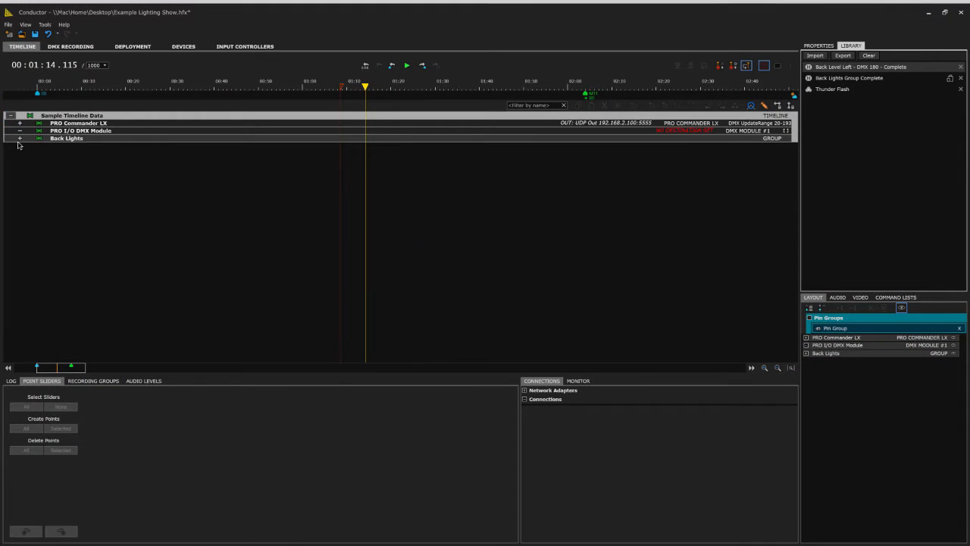
left_click(20, 138)
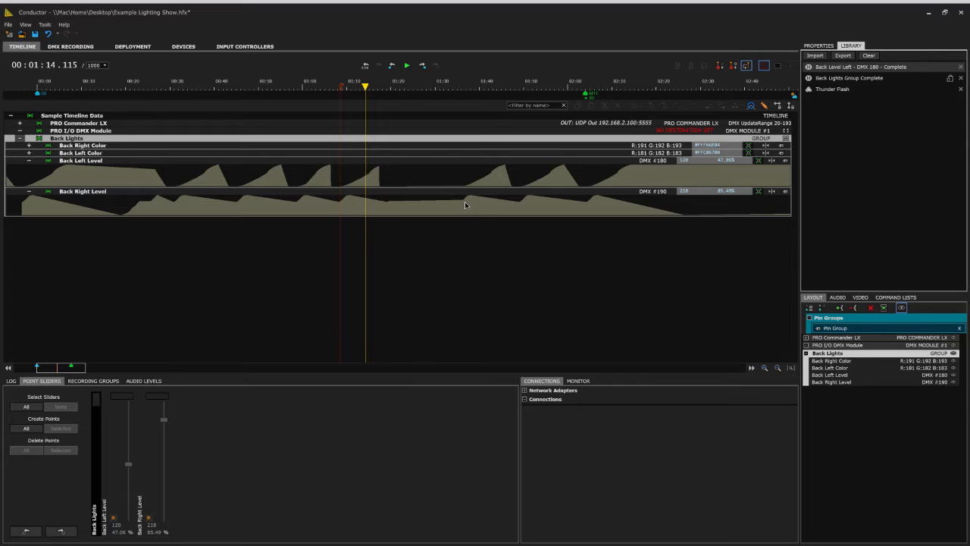
- Show the Back Lights block lane, mark a block from about 00:33 to 01:15, and shift it slightly later
left_click(786, 138)
left_click(185, 159)
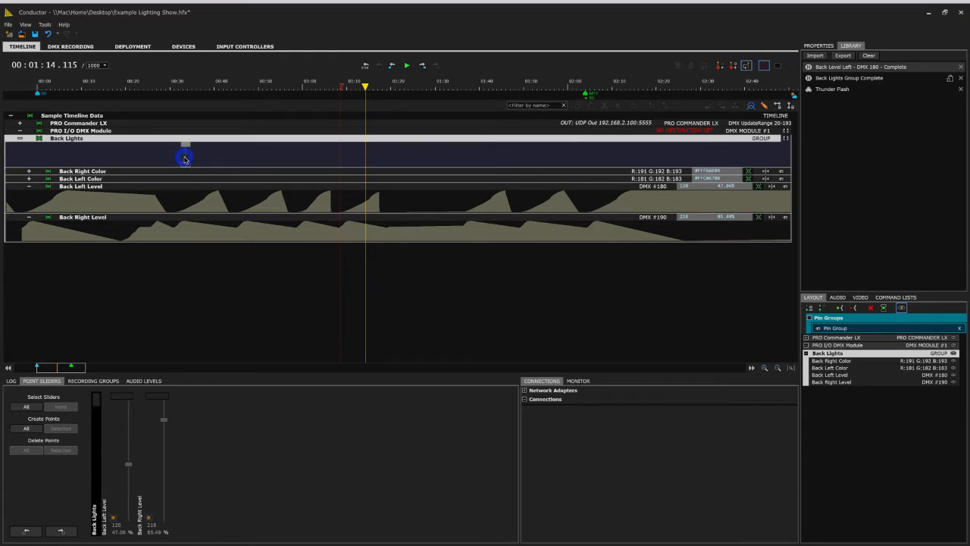
left_click(370, 158)
left_click(293, 160)
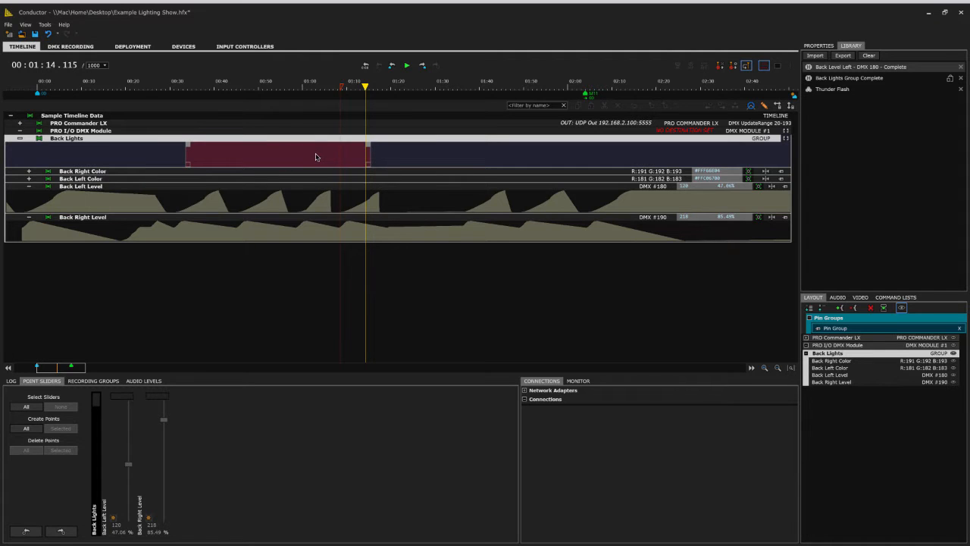
mouse_move(316, 156)
left_mouse_down()
mouse_move(268, 157)
mouse_move(323, 158)
left_mouse_up()
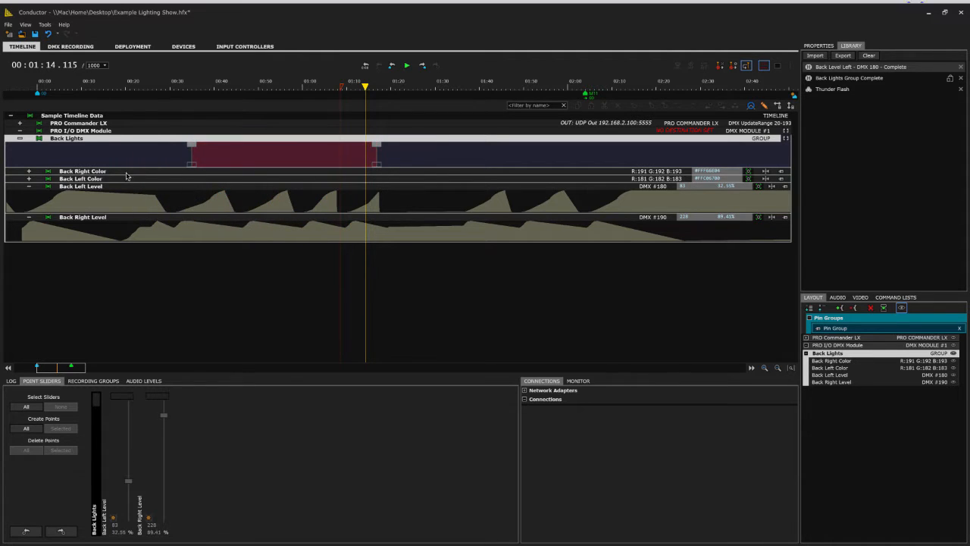
- Expand the Back Right Color and Back Left Color tracks and move the Back Lights block earlier to about 00:19, and later to about 01:01
left_click(29, 171)
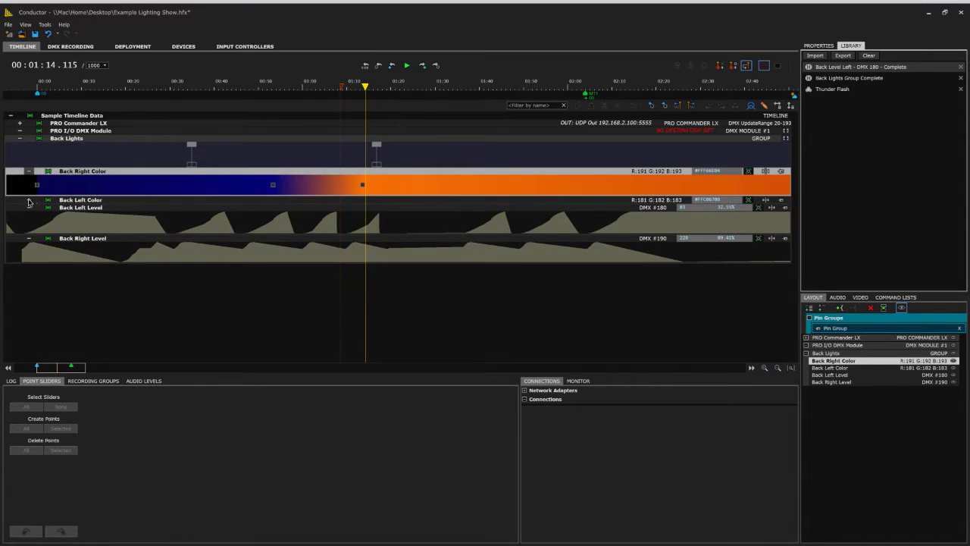
left_click(29, 201)
left_click(307, 157)
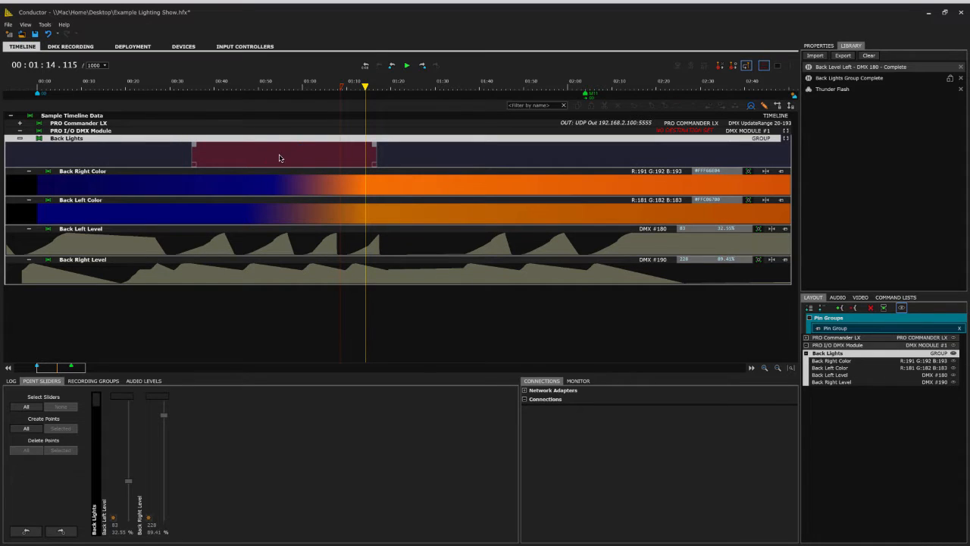
left_click_drag(279, 157, 230, 172)
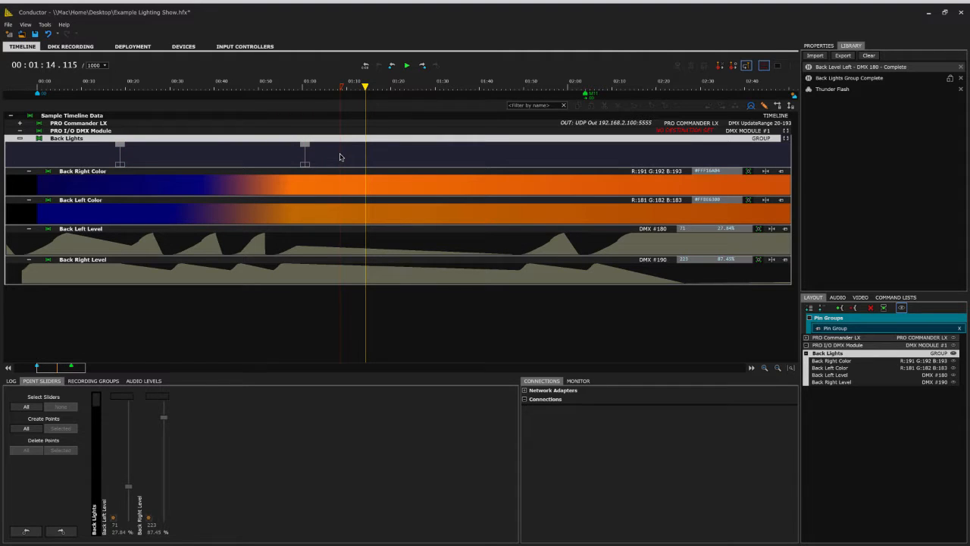
left_click_drag(237, 159, 387, 162)
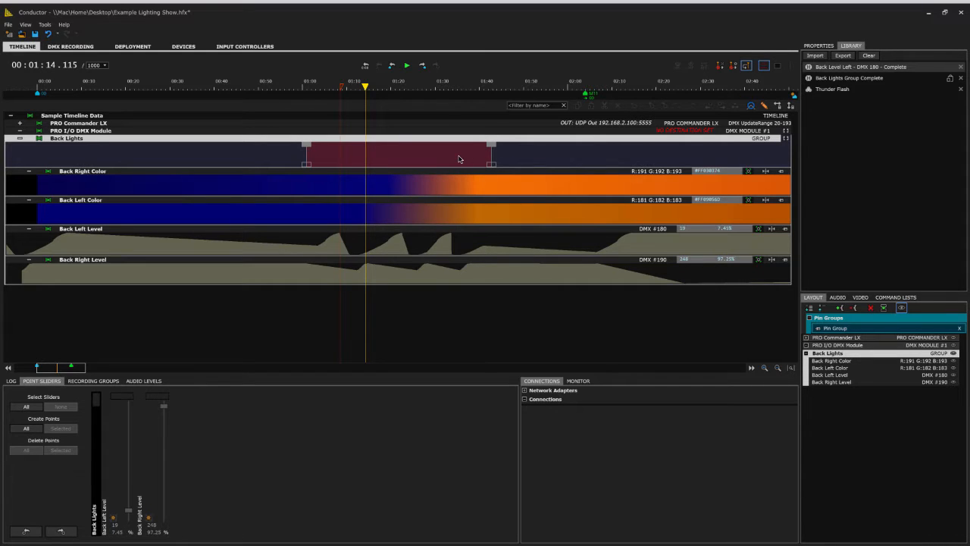
- Paste repeated copies of the Back Lights block along the timeline and undo the last three changes
mouse_move(460, 159)
left_mouse_down()
mouse_move(600, 159)
mouse_move(192, 148)
mouse_move(473, 149)
left_mouse_up()
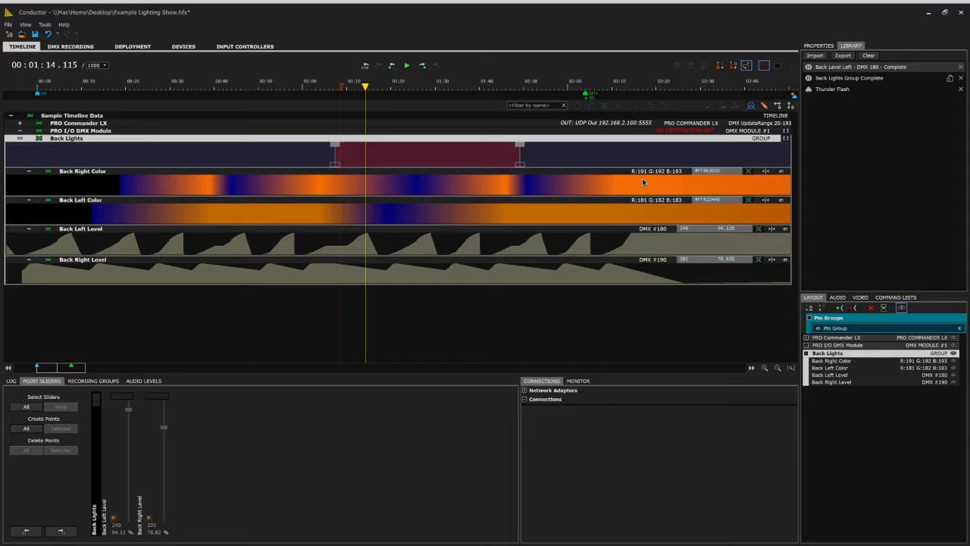
key("ctrl+z")
key("ctrl+z")
key("ctrl+z")
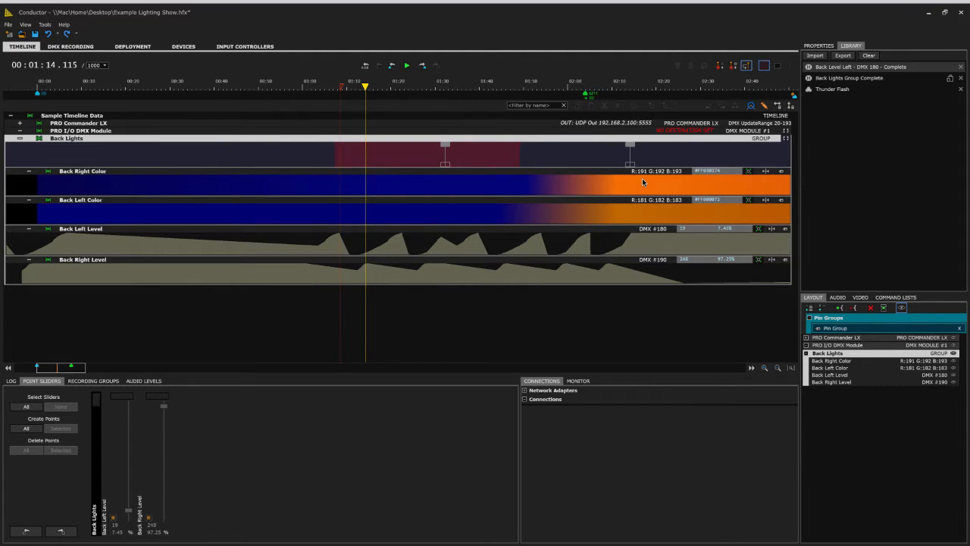
- Undo the last two Back Lights block changes and show the properties of the Back Left Level track
key("ctrl+z")
key("ctrl+z")
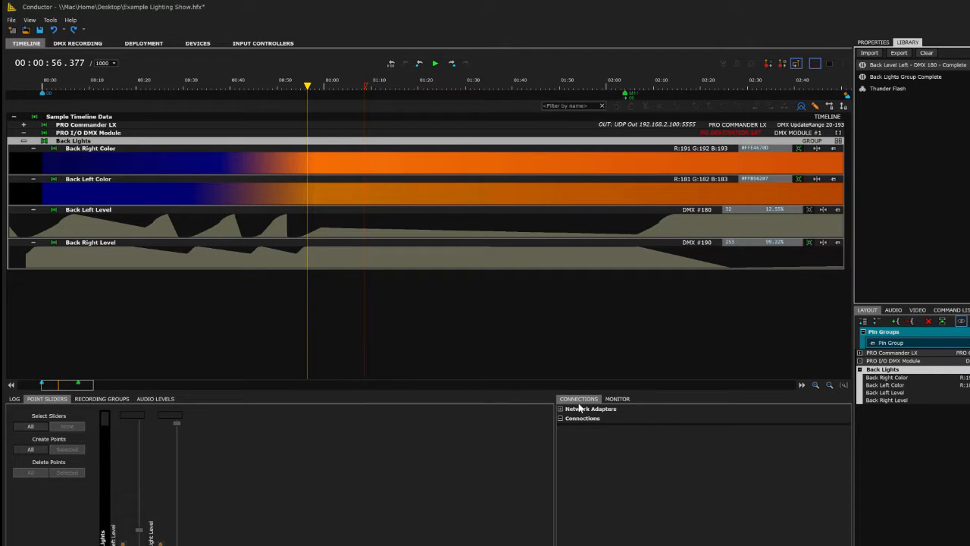
left_click(359, 212)
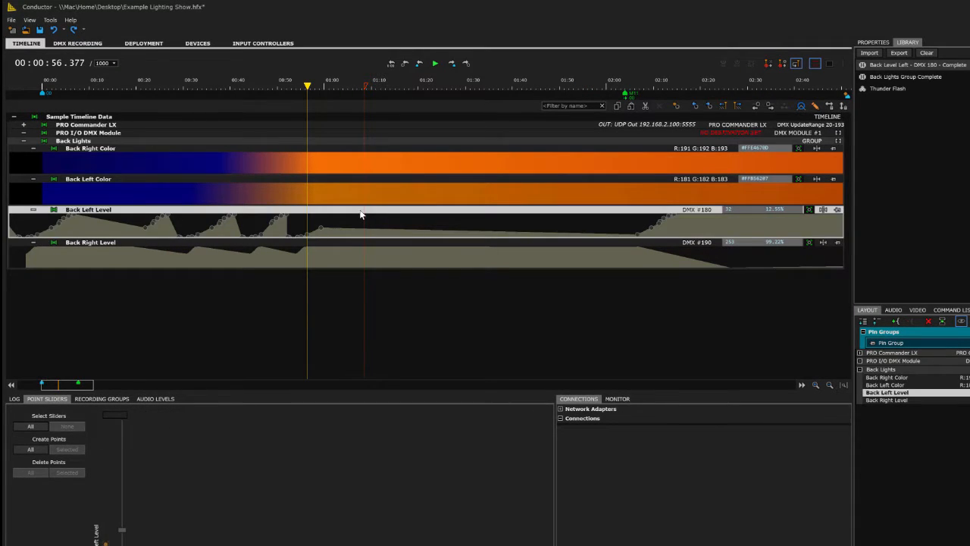
left_click(873, 42)
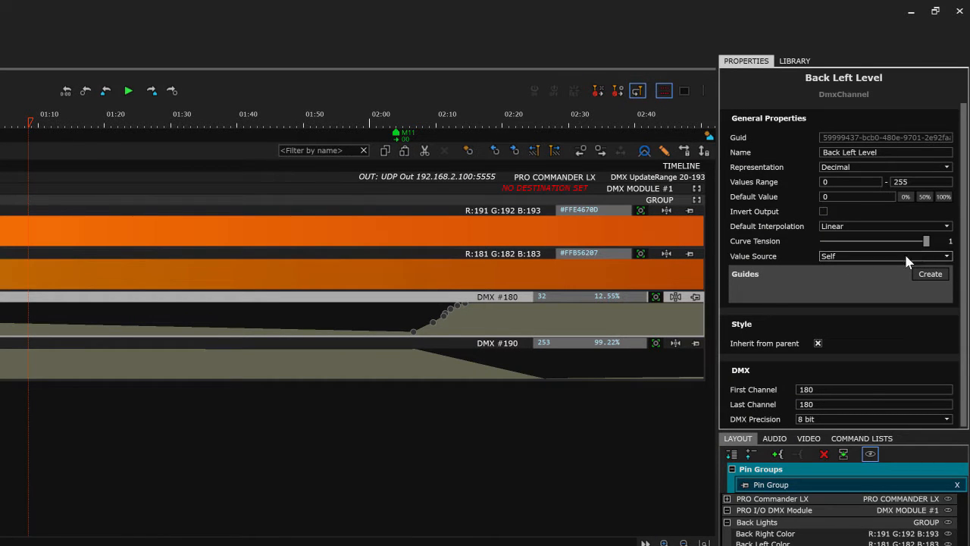
left_click_drag(962, 218, 962, 237)
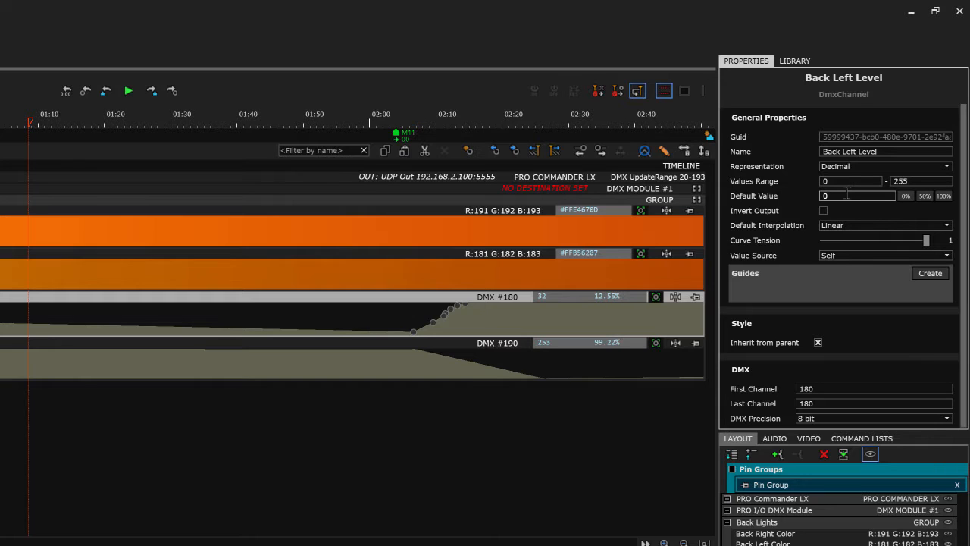
- Set the upper limit of the Back Left Level track's values range to 128
left_click(926, 184)
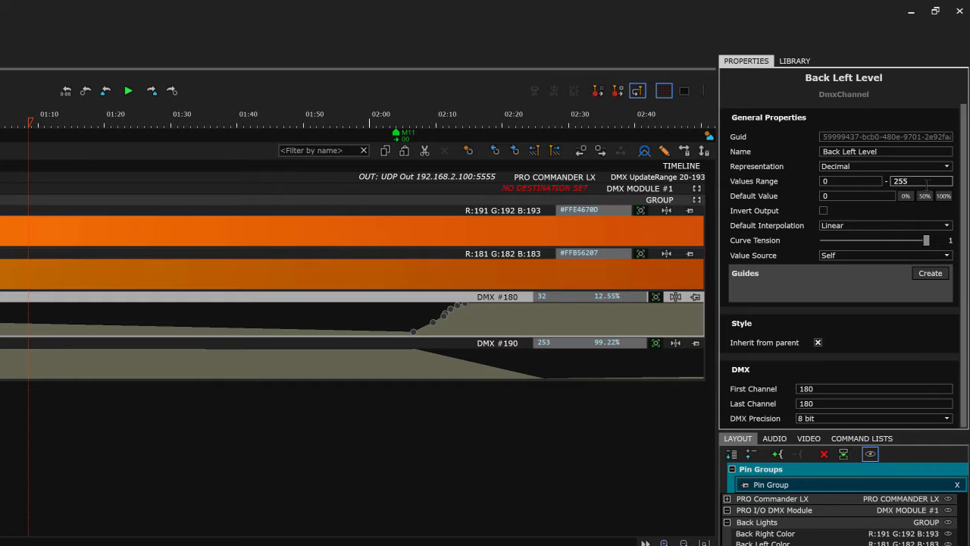
double_click(906, 184)
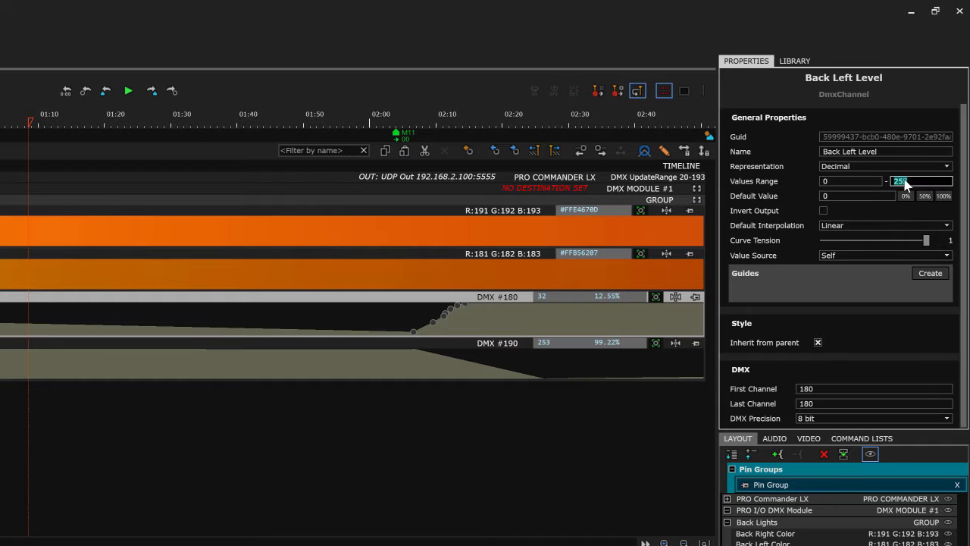
type("128")
key("Return")
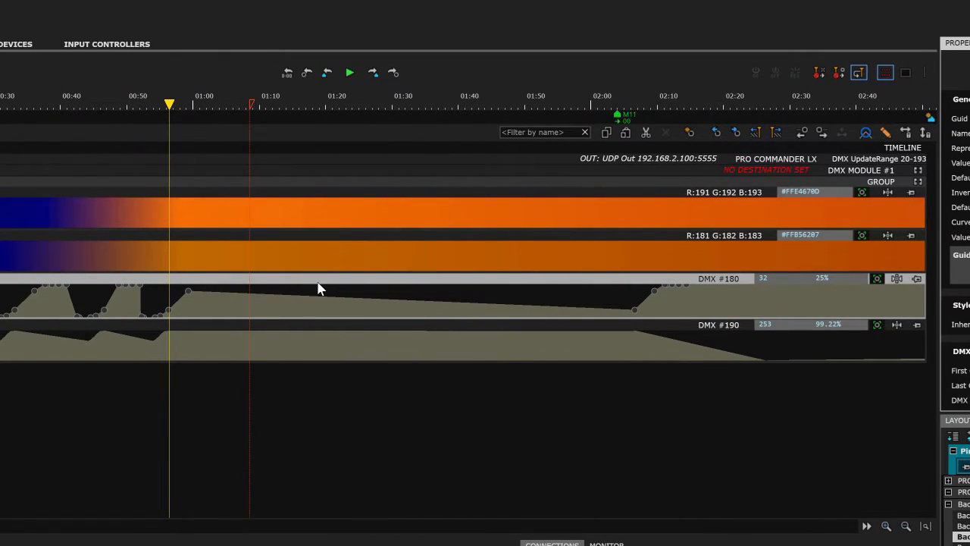
- Check the properties of the Back Left Level point near 00:50, and set the track's upper range limit to 255
left_click(141, 285)
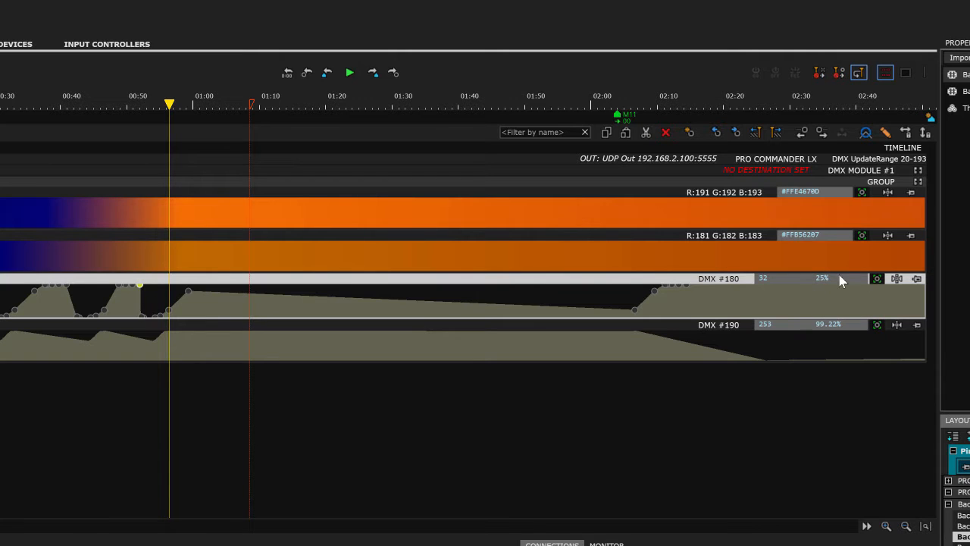
left_click(956, 46)
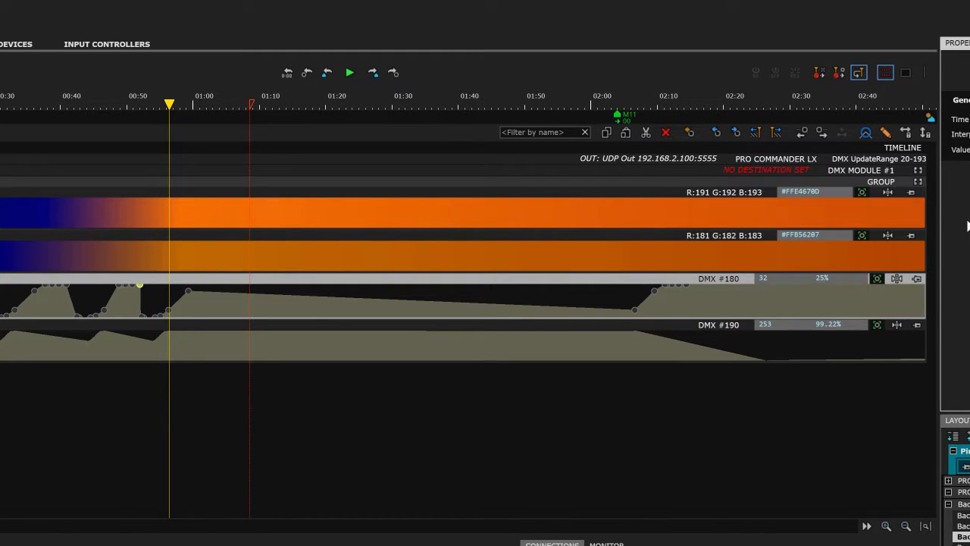
left_click(462, 280)
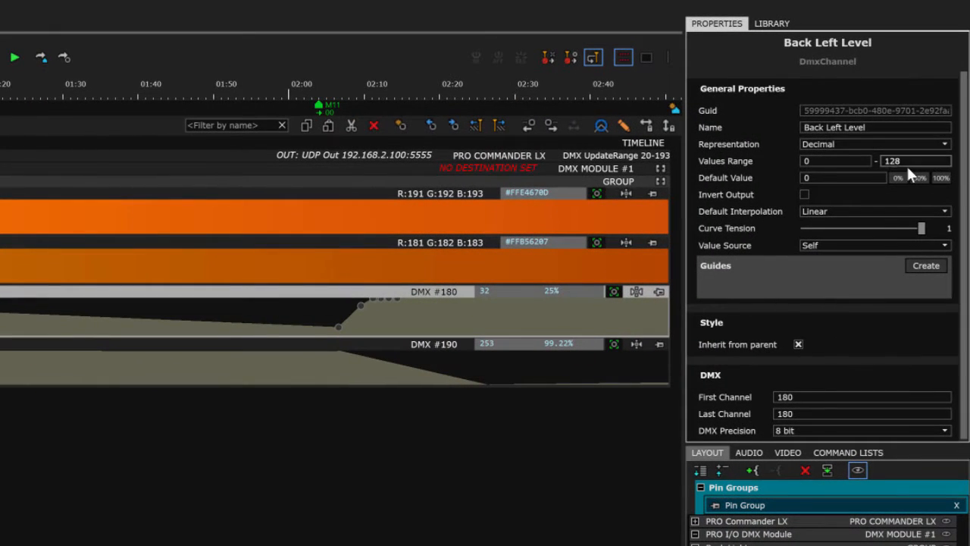
double_click(915, 161)
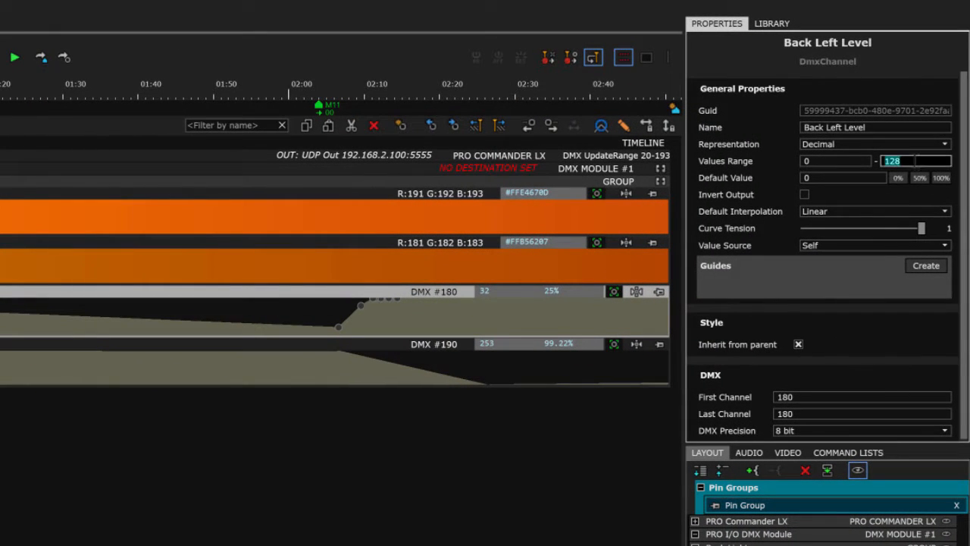
type("255")
key("Return")
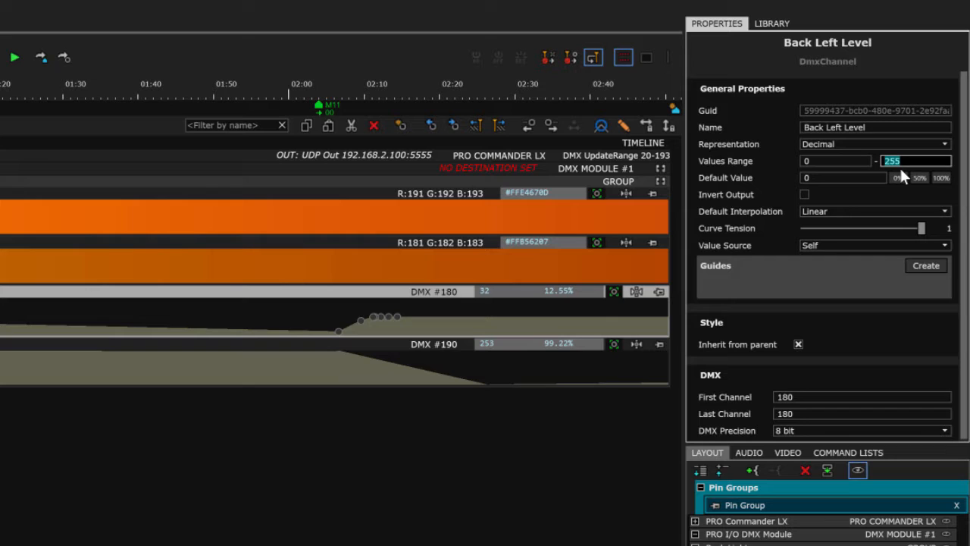
- Undo the values range changes on the Back Left Level track, checking its range properties along the way
key("ctrl+z")
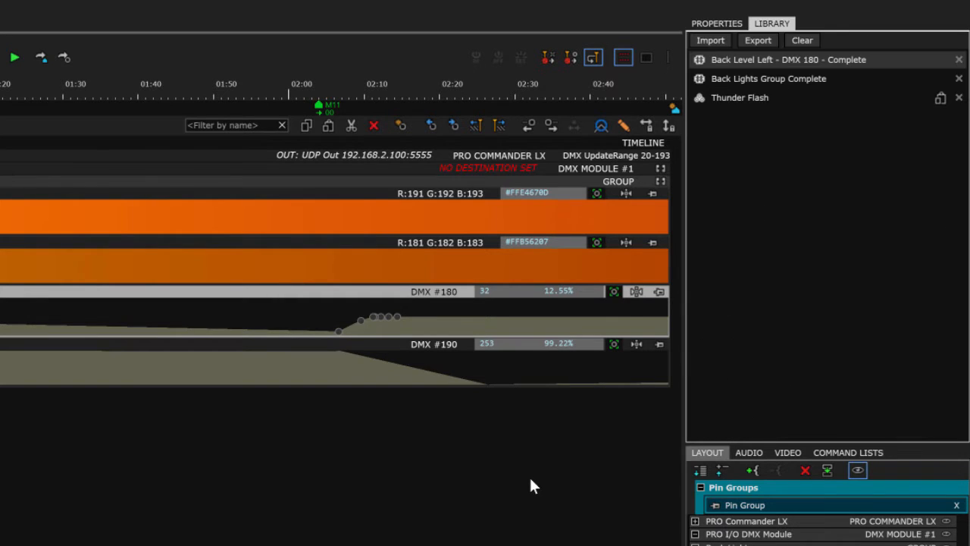
key("ctrl+z")
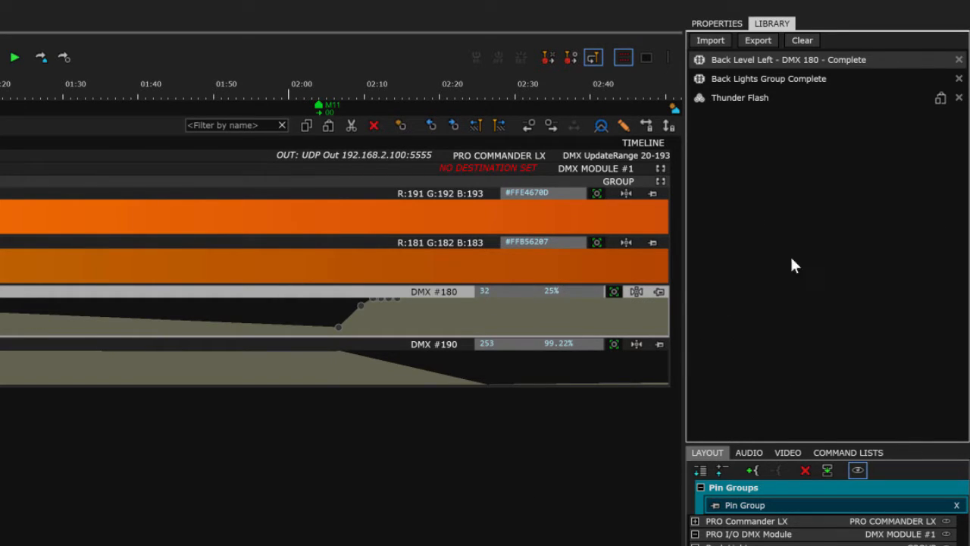
left_click(725, 25)
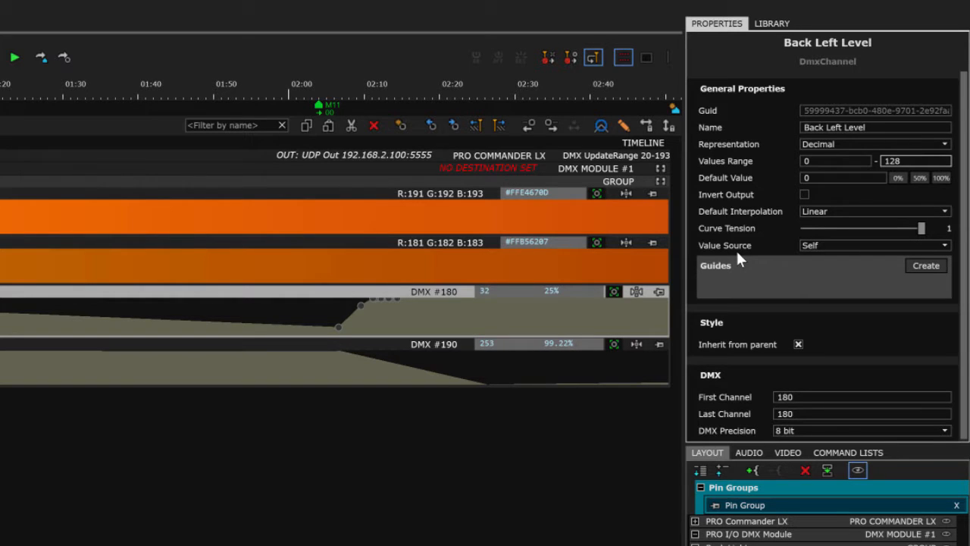
key("ctrl+y")
key("ctrl+z")
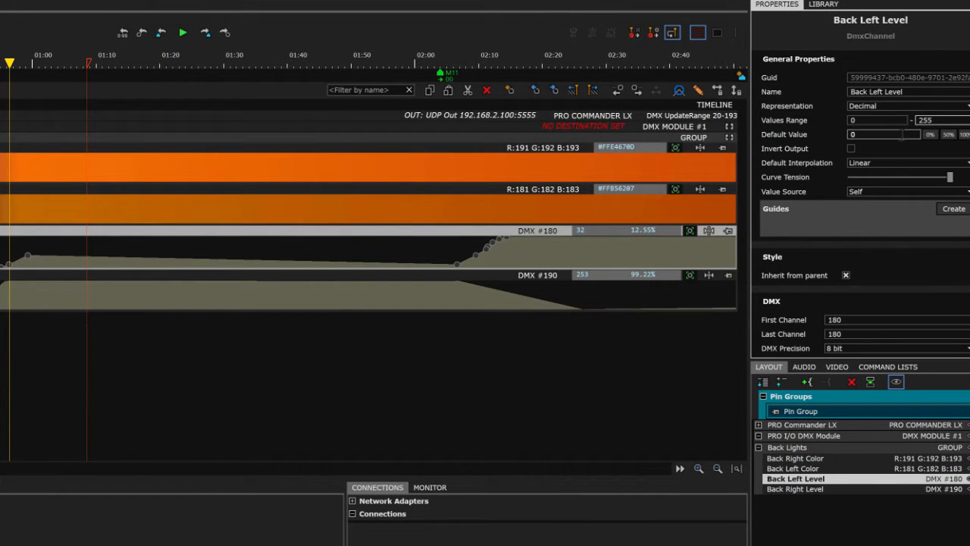
- Set the default value of the Back Left Level track to 75
left_click(896, 134)
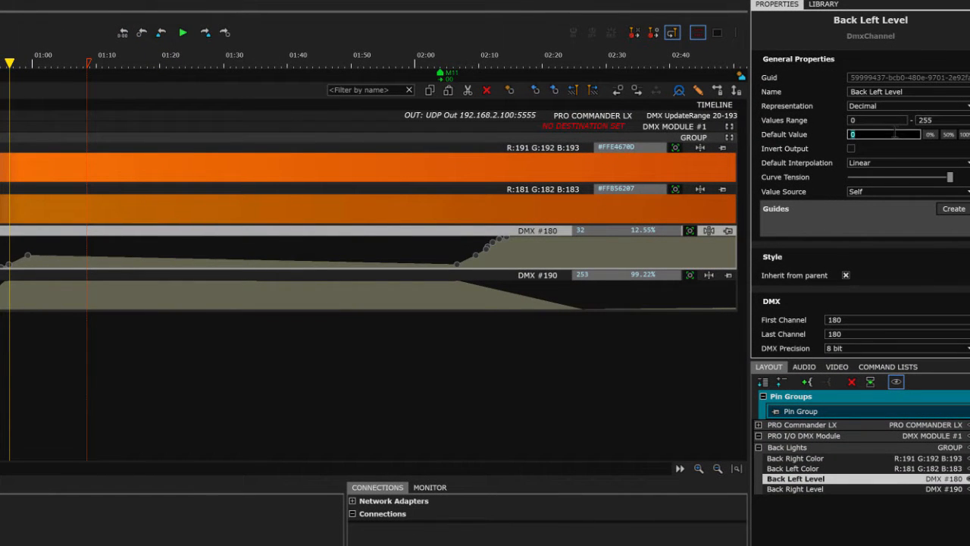
type("50")
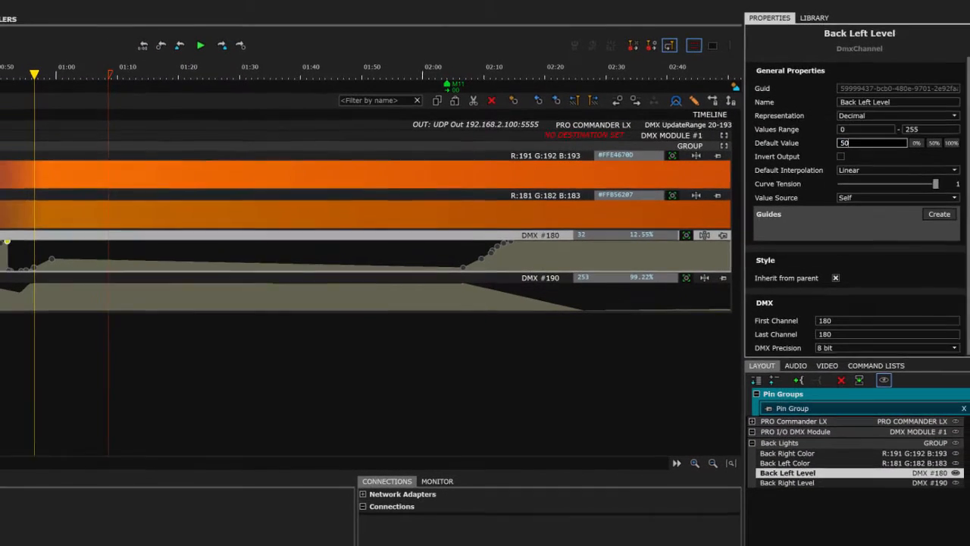
key("BackSpace")
key("BackSpace")
type("7")
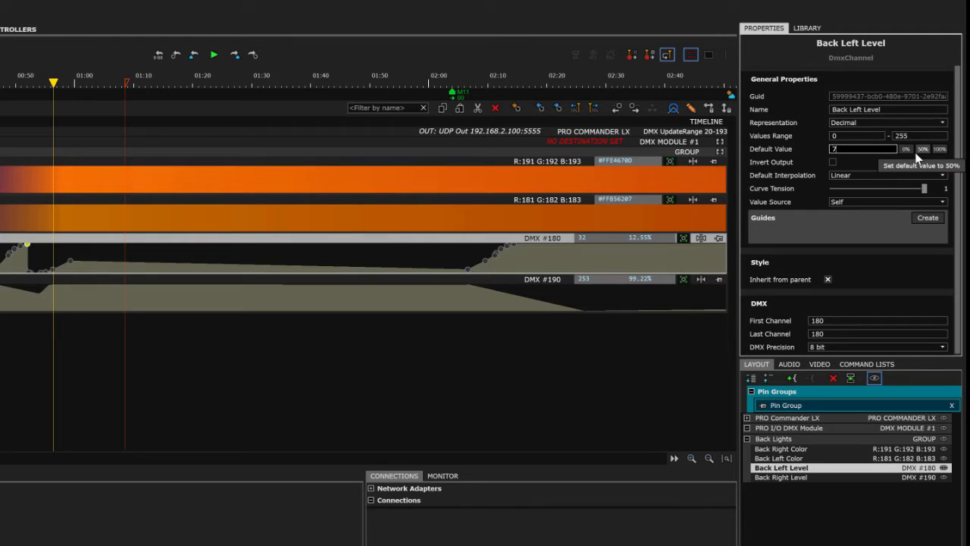
- Try out inverted output and a lower curve tension on Back Left Level, returning them to off and 1
left_click(860, 163)
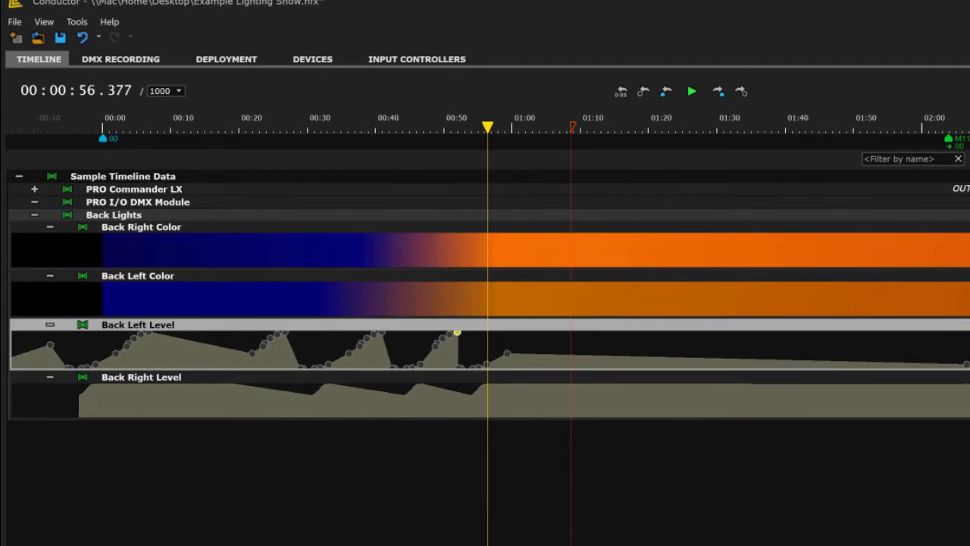
scroll(488, 273, "down", 7)
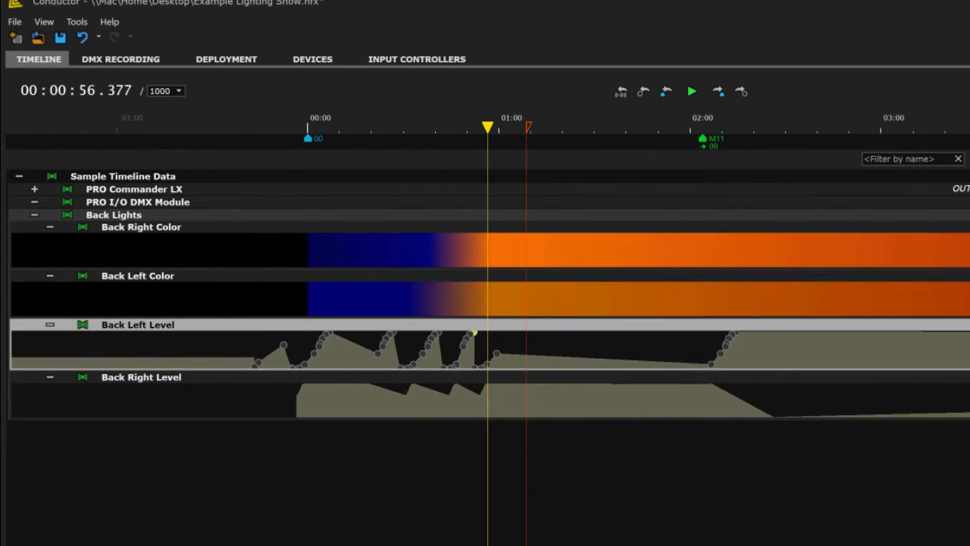
scroll(325, 364, "down", 5)
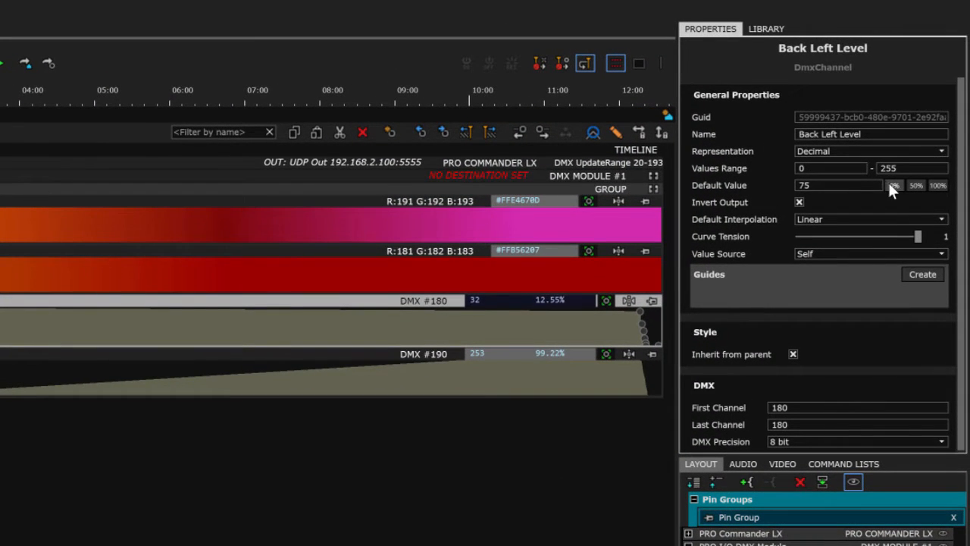
left_click(799, 202)
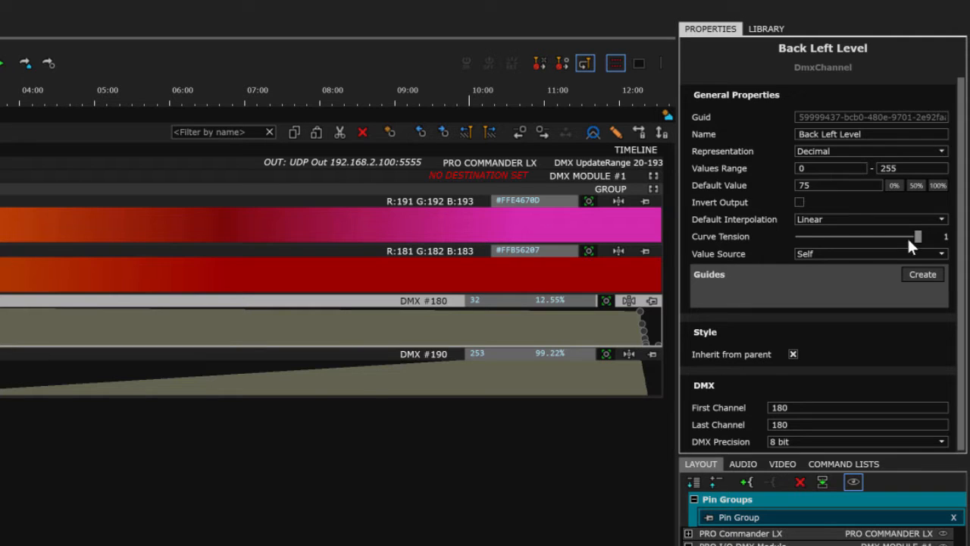
left_click_drag(915, 236, 828, 238)
- Create a View guide at 50% on Back Left Level, name it Default Level, and enable snapping for it
left_click(918, 269)
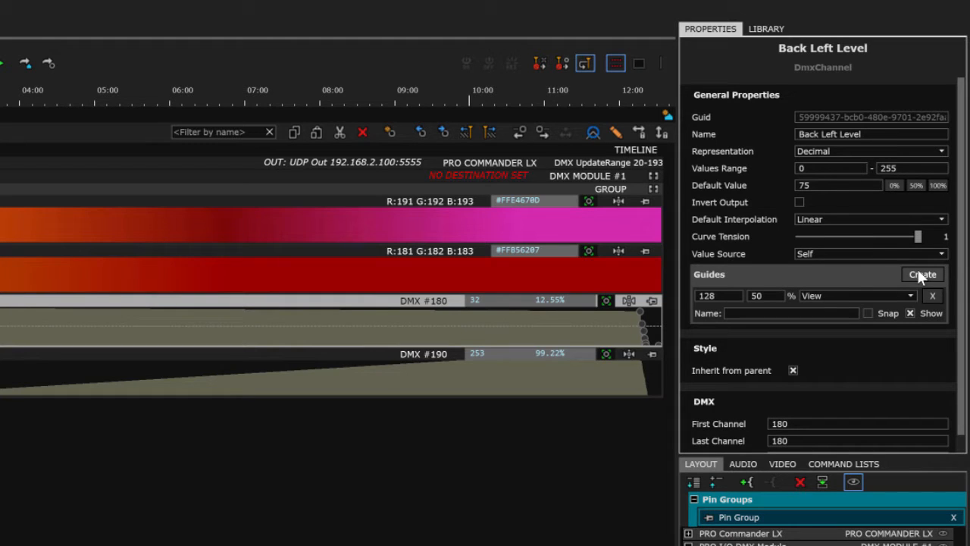
left_click(828, 309)
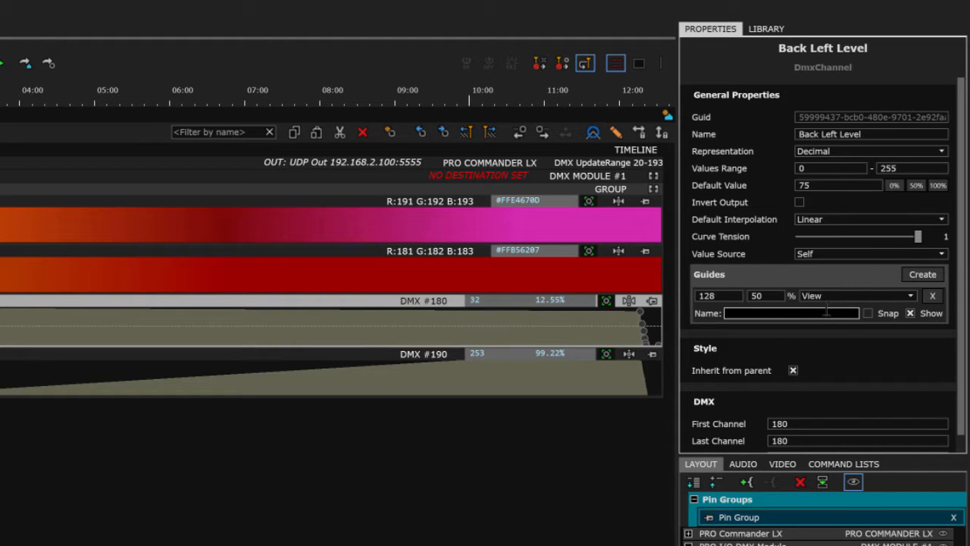
type("Default Level")
left_click(868, 313)
- Add a second guide named Safe Min, with type SafeMinimum, snapping enabled and a level of 25%
left_click(905, 275)
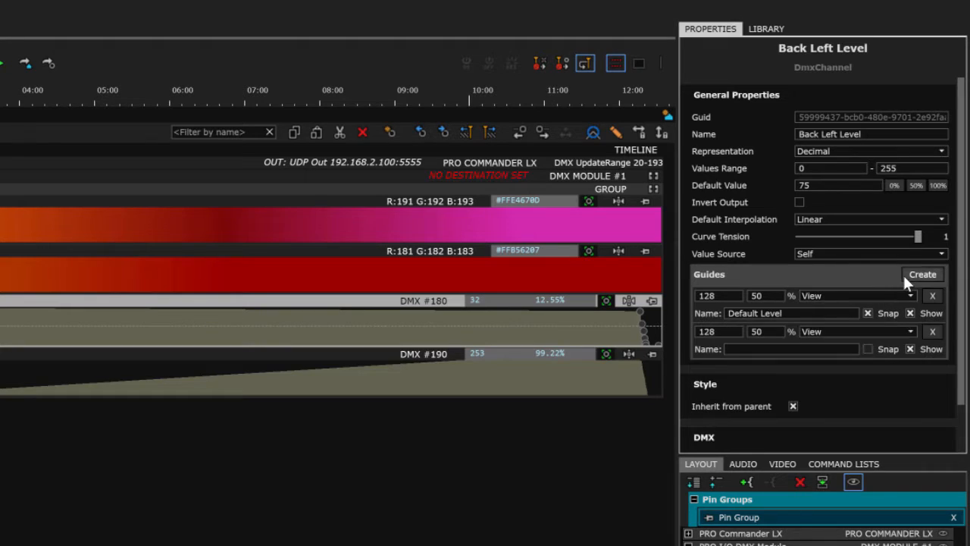
left_click(784, 348)
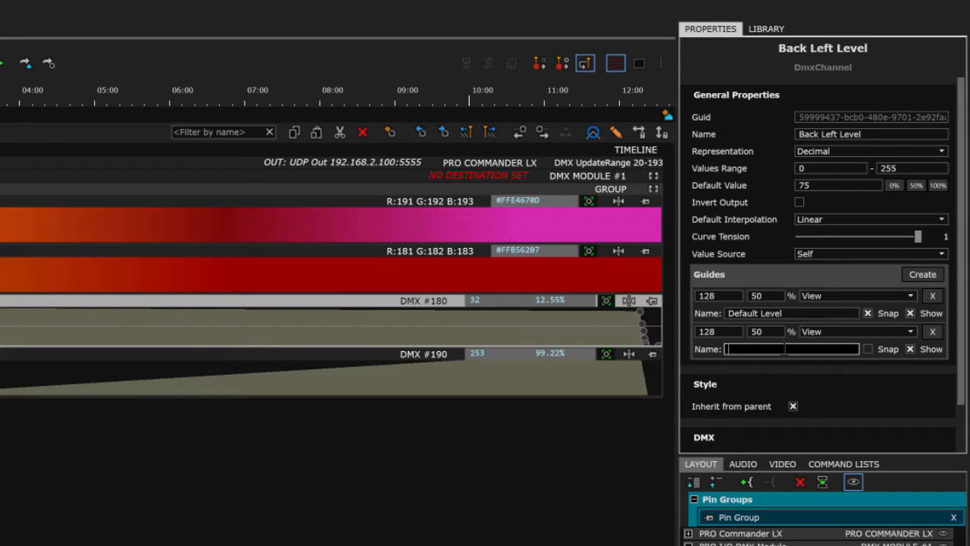
type("Safe Min")
left_click(866, 327)
left_click(870, 354)
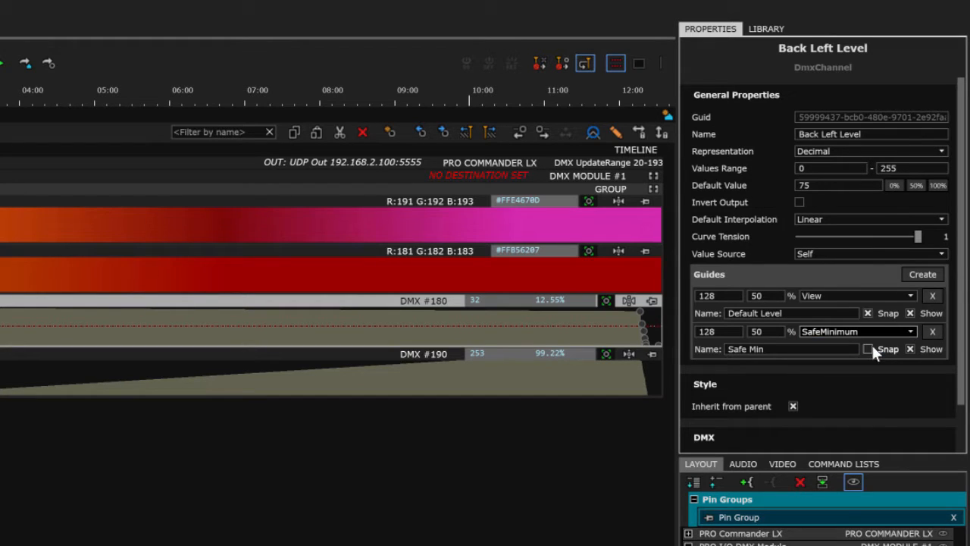
left_click(868, 348)
left_click(732, 333)
key("Tab")
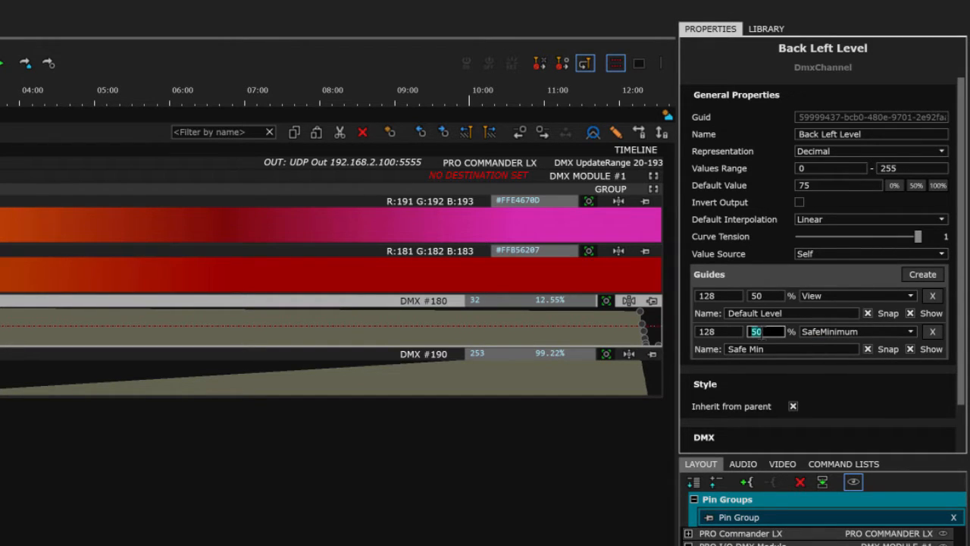
type("25")
key("Return")
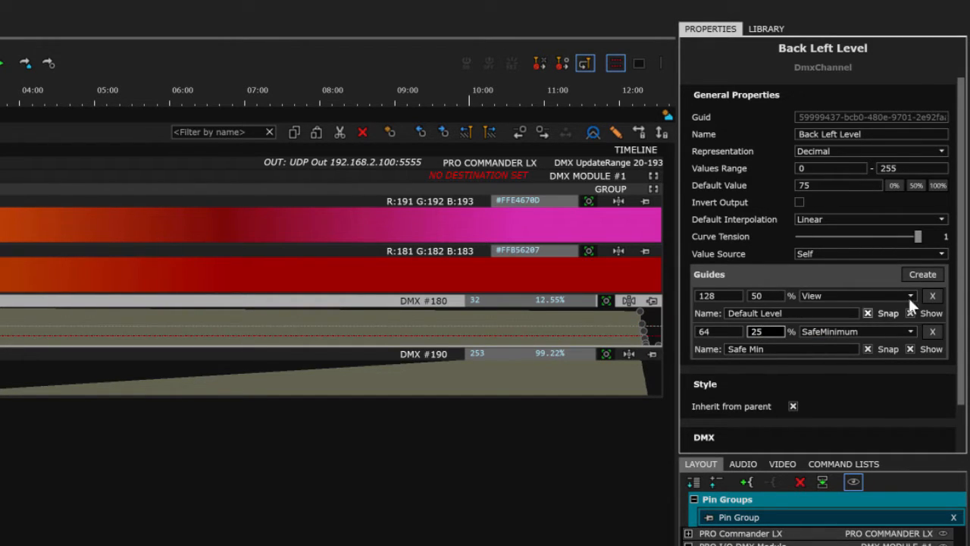
- Add a third guide named Safe Max, with type SafeMaximum, snapping enabled and a level of 75%
left_click(936, 278)
left_click(832, 367)
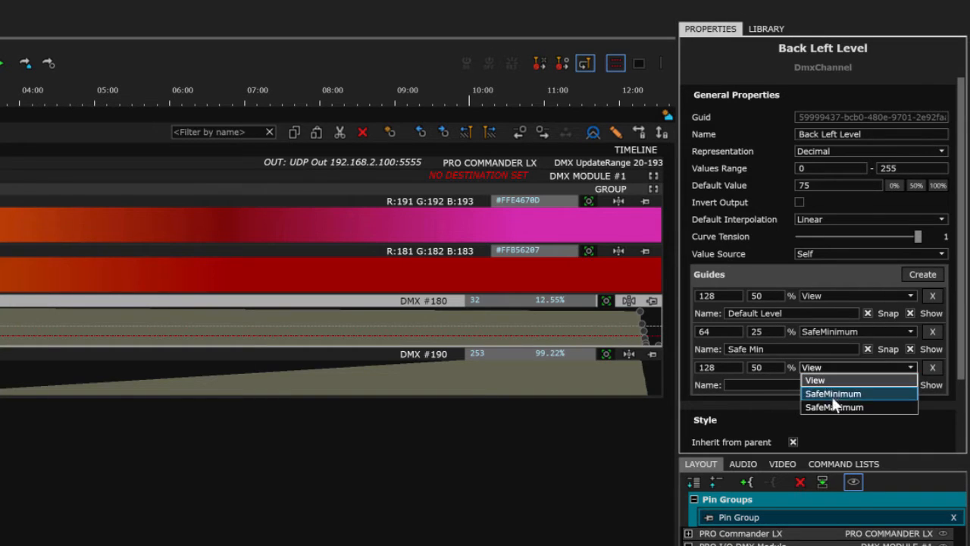
left_click(827, 408)
left_click(767, 385)
type("Safe")
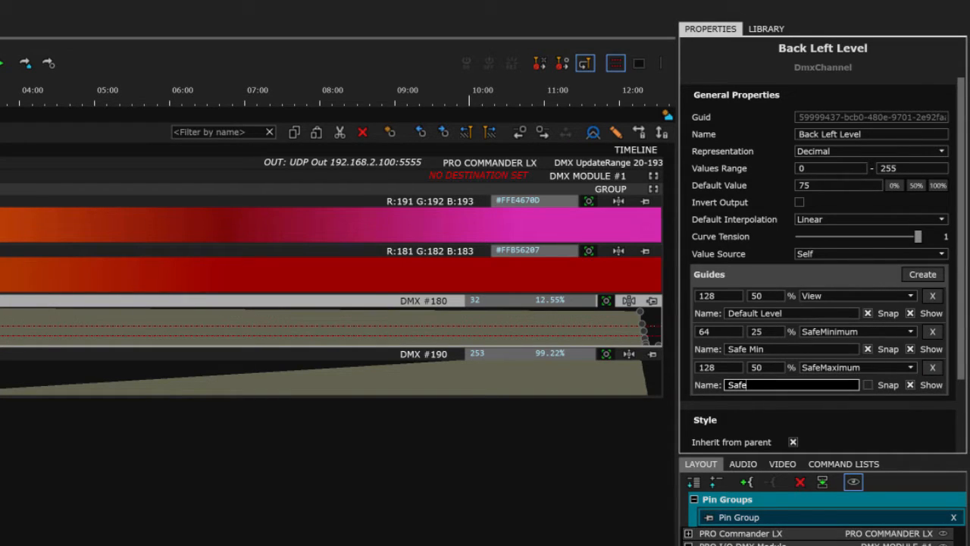
type(" Max")
left_click(868, 384)
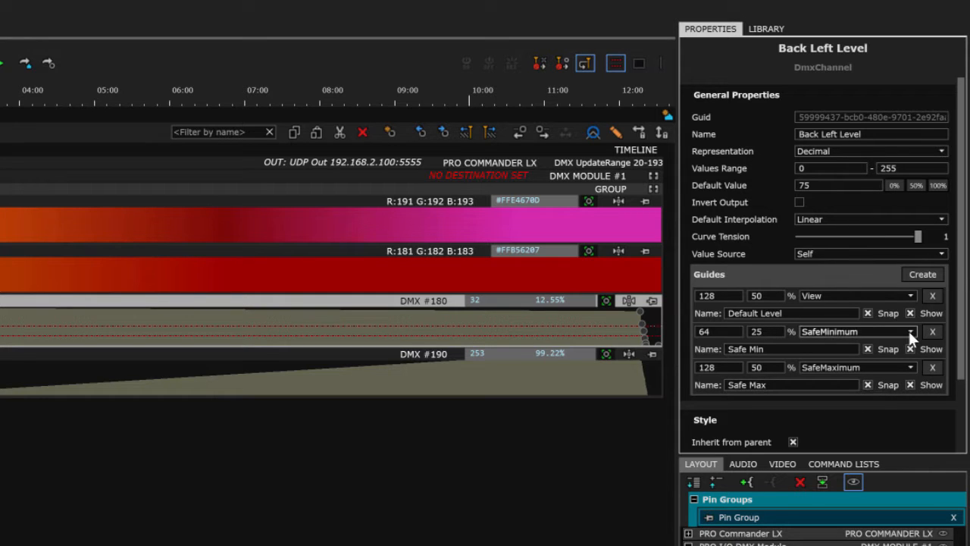
left_click(747, 365)
type("75")
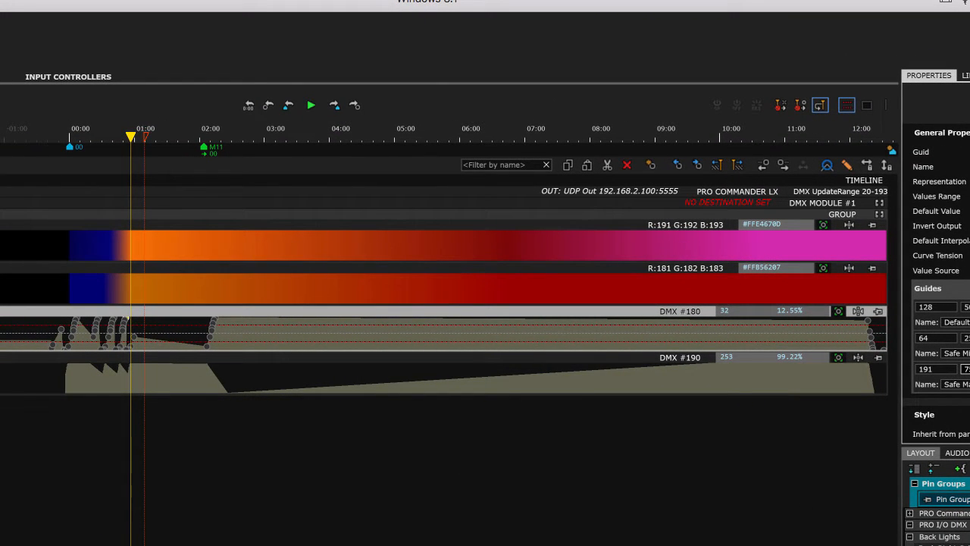
scroll(140, 333, "up", 5)
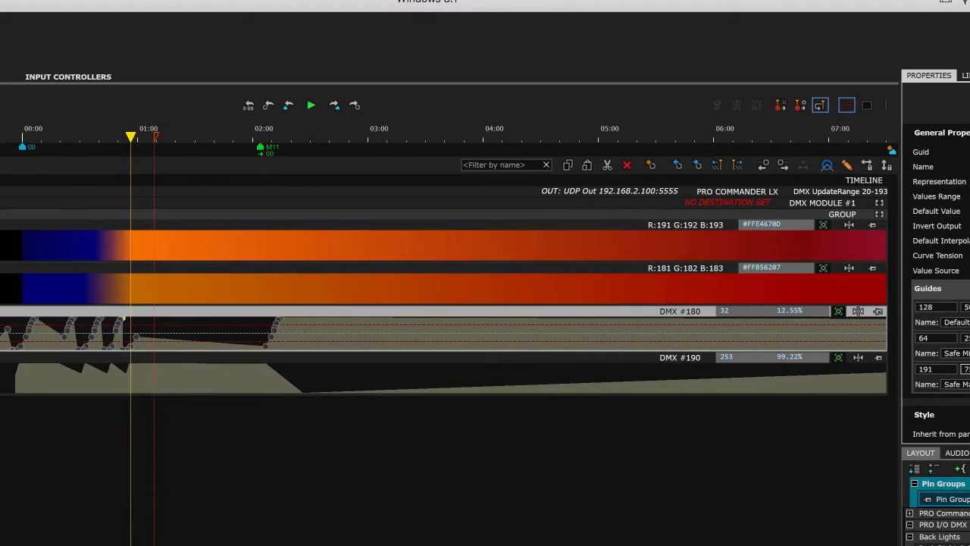
- Snap a Back Left Level curve point to the Safe Min and Safe Max guides, leaving it at 01:22.995 with value 64
scroll(144, 341, "up", 4)
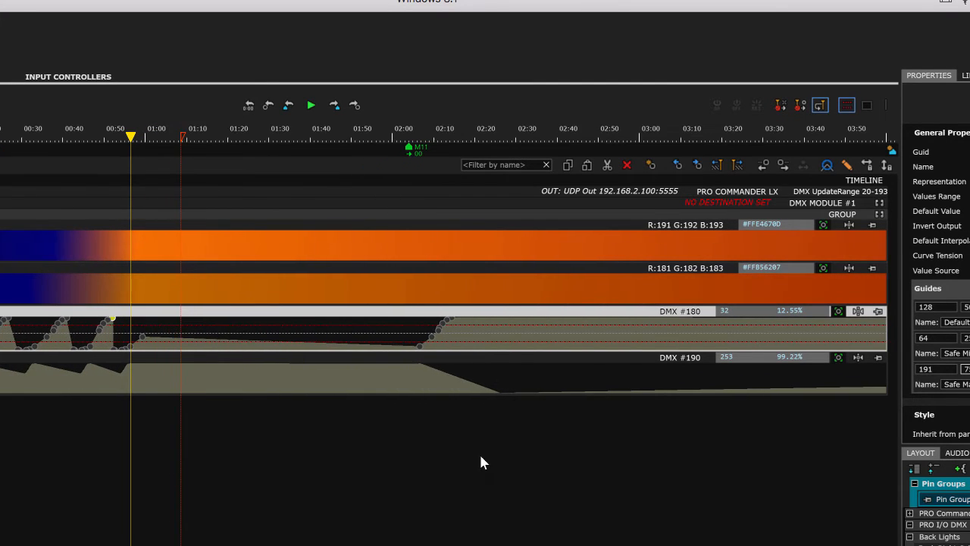
left_click(143, 337)
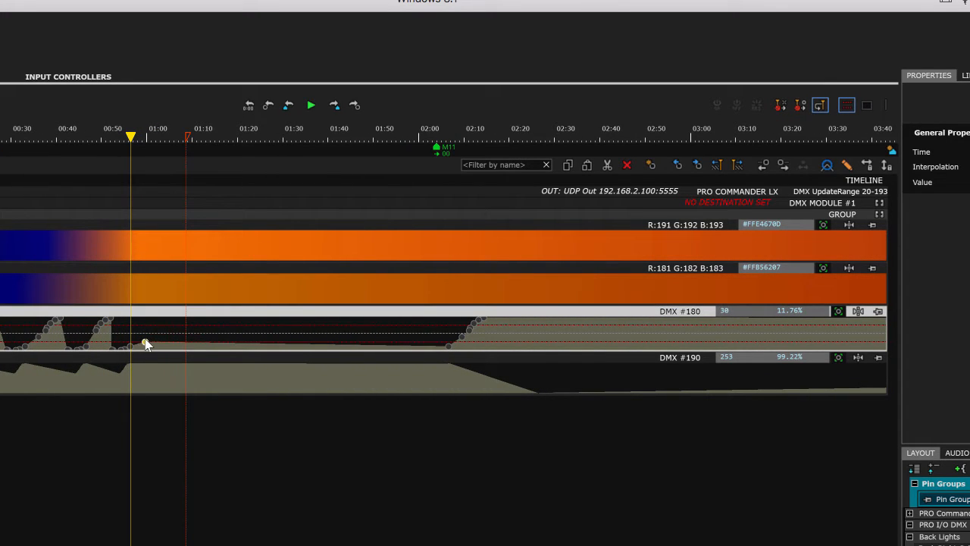
left_click_drag(146, 334, 147, 326)
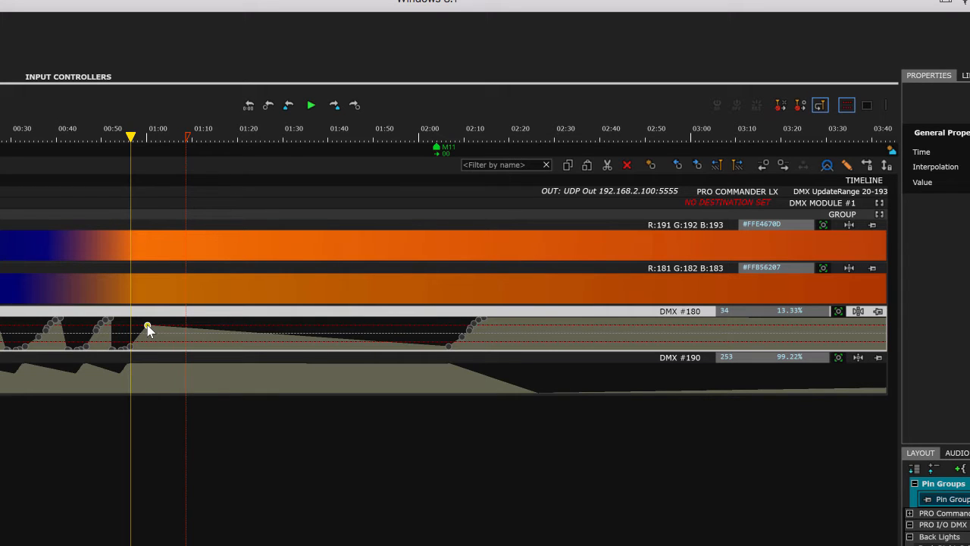
left_click_drag(146, 326, 163, 342)
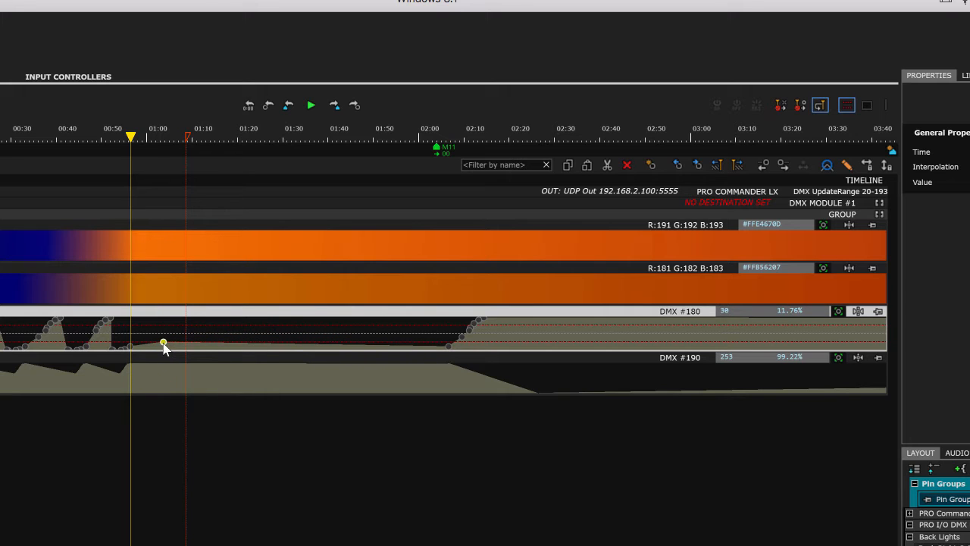
left_click_drag(164, 344, 209, 325)
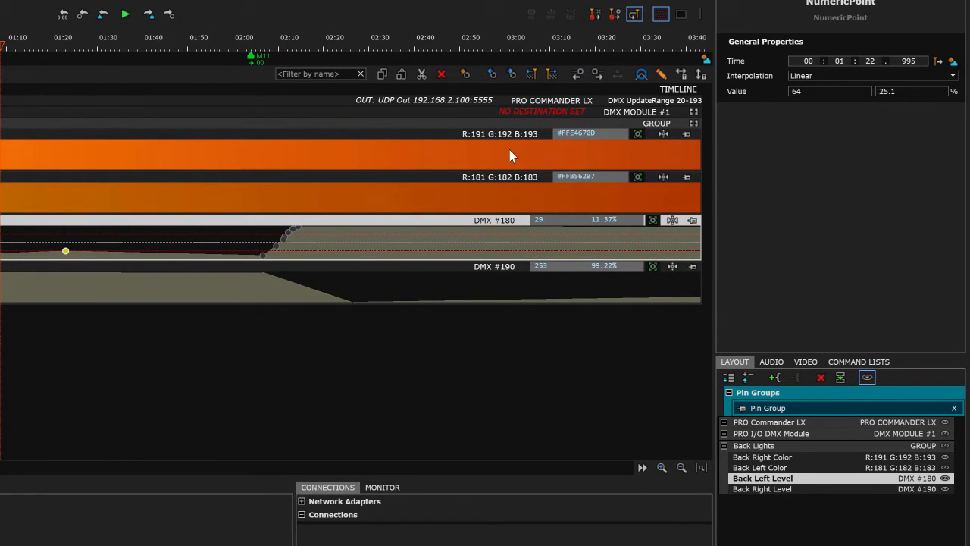
- Examine Back Left Level's DMX properties, including its first and last channel and the available DMX precision
left_click(436, 221)
scroll(959, 216, "down", 3)
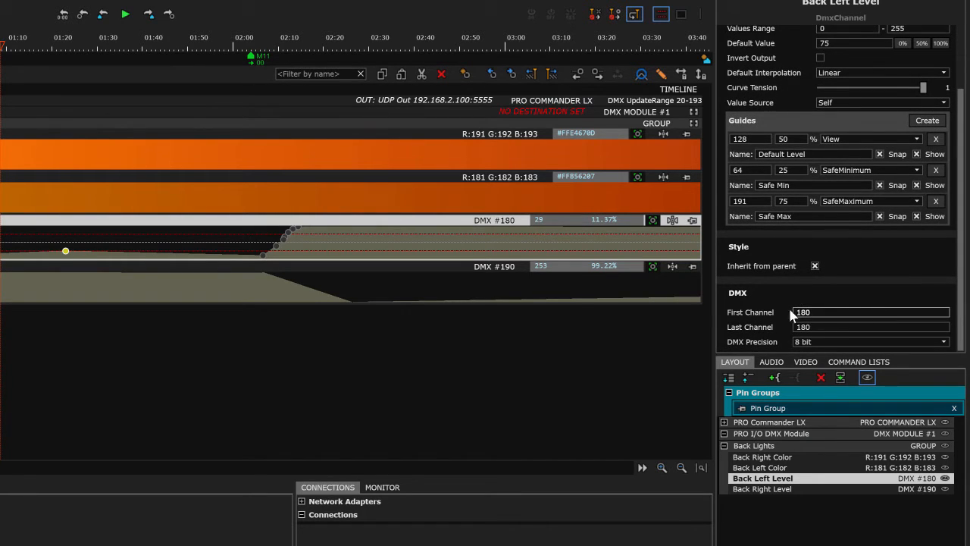
left_click(816, 313)
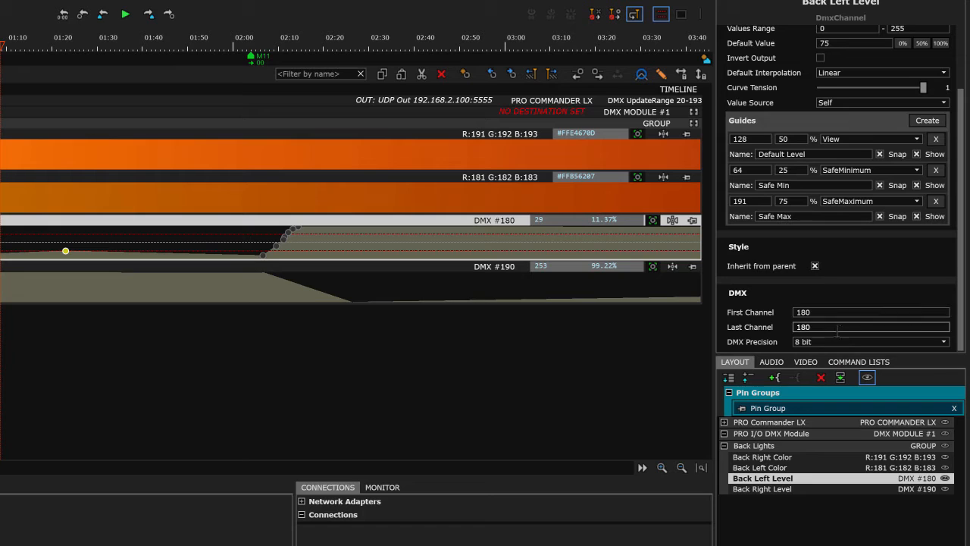
left_click(831, 341)
left_click(839, 290)
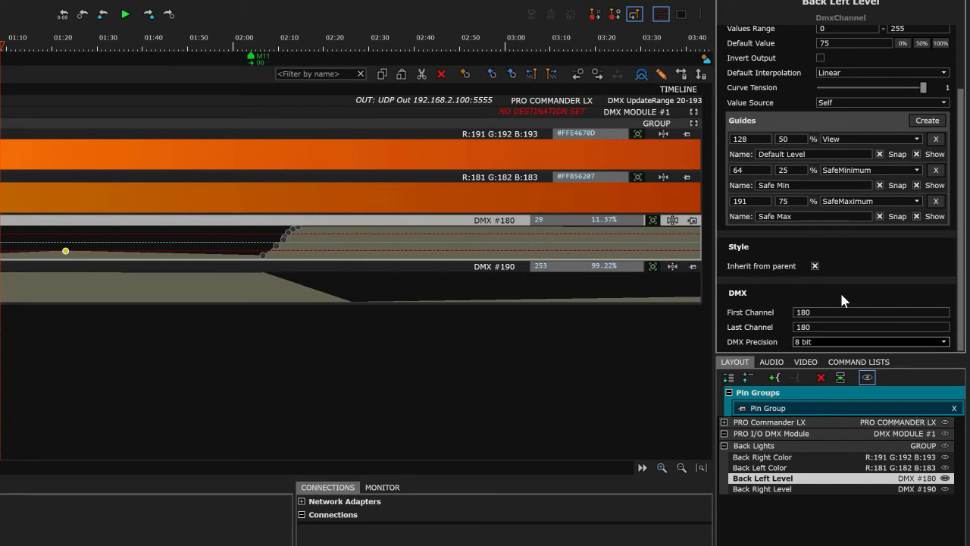
scroll(958, 262, "up", 2)
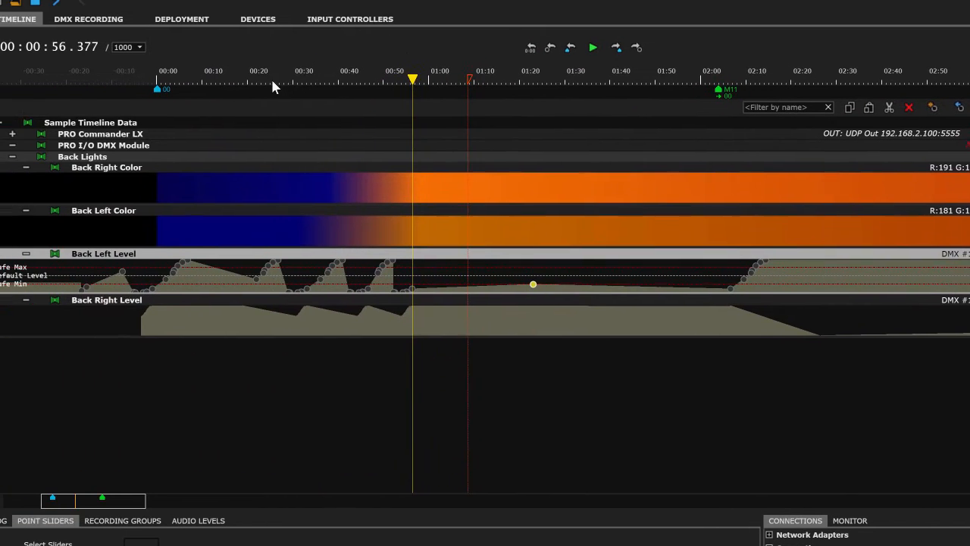
- Move the playhead to 00:23.257 and add time markers at about 00:36 and 01:19, naming the second Home with a solid white vertical line
left_click(280, 76)
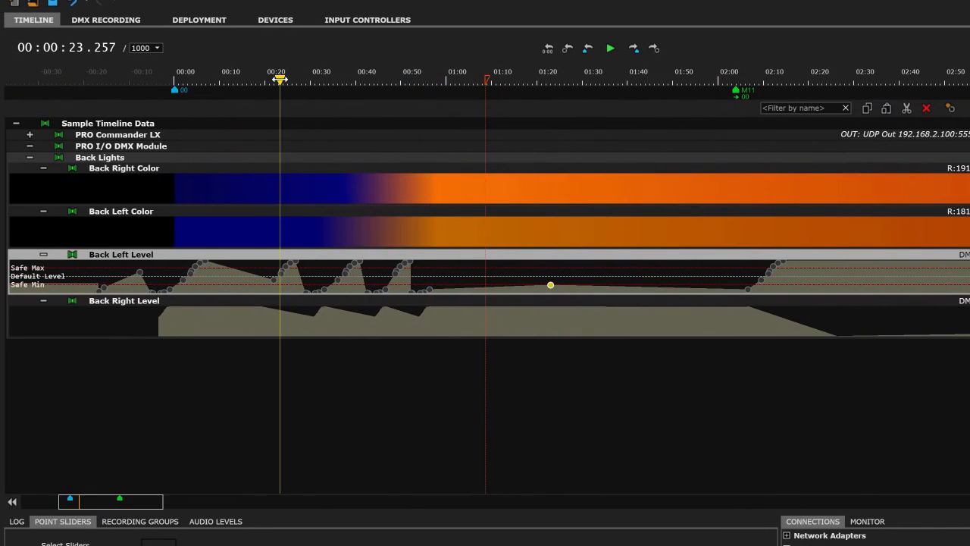
left_click(335, 89)
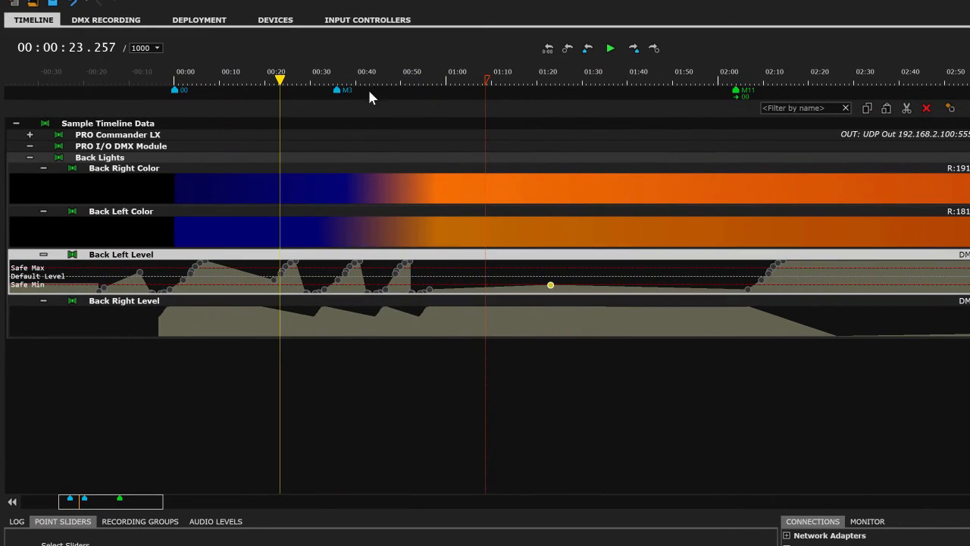
left_click(533, 90)
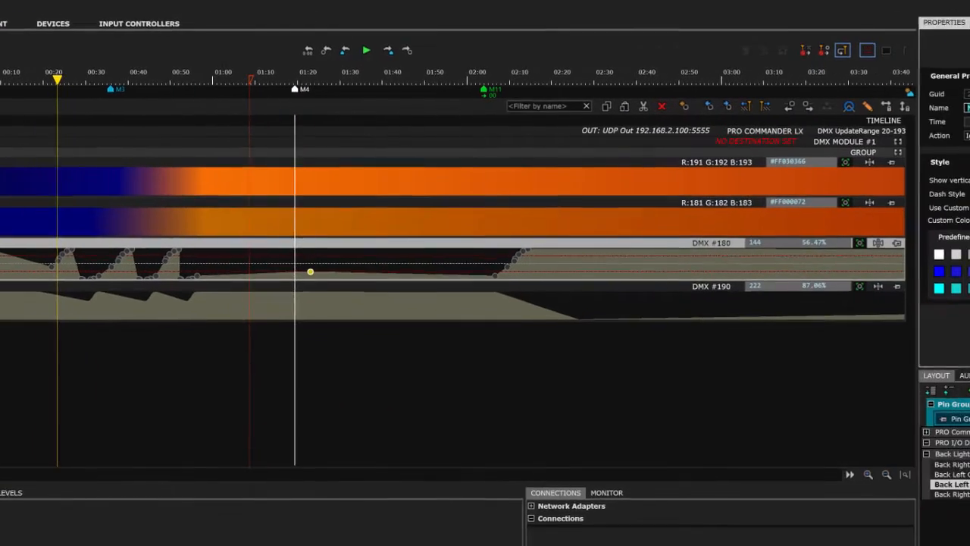
left_click(823, 107)
type("Home")
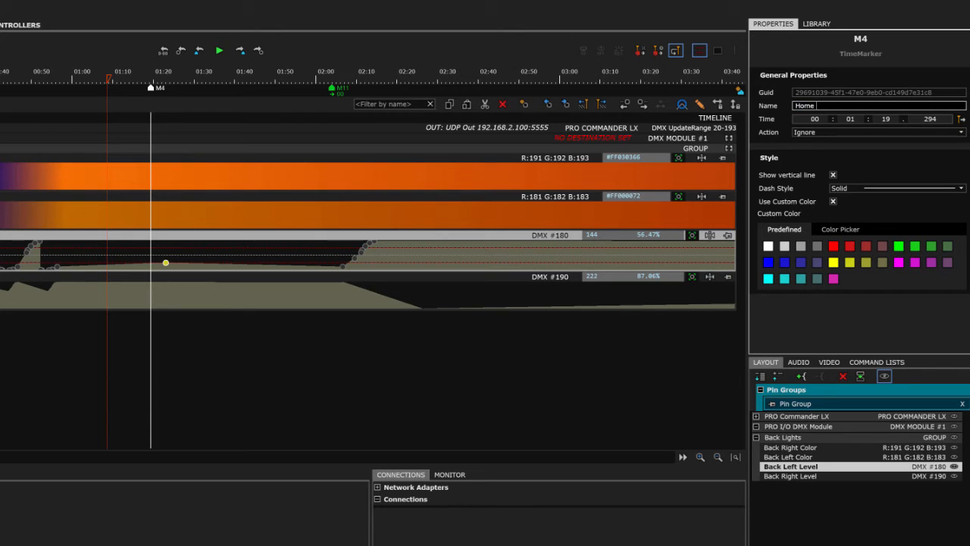
key("Return")
- Add a time marker at about 00:46, name it Home, and give it a solid vertical line in custom white
left_click(15, 88)
double_click(817, 106)
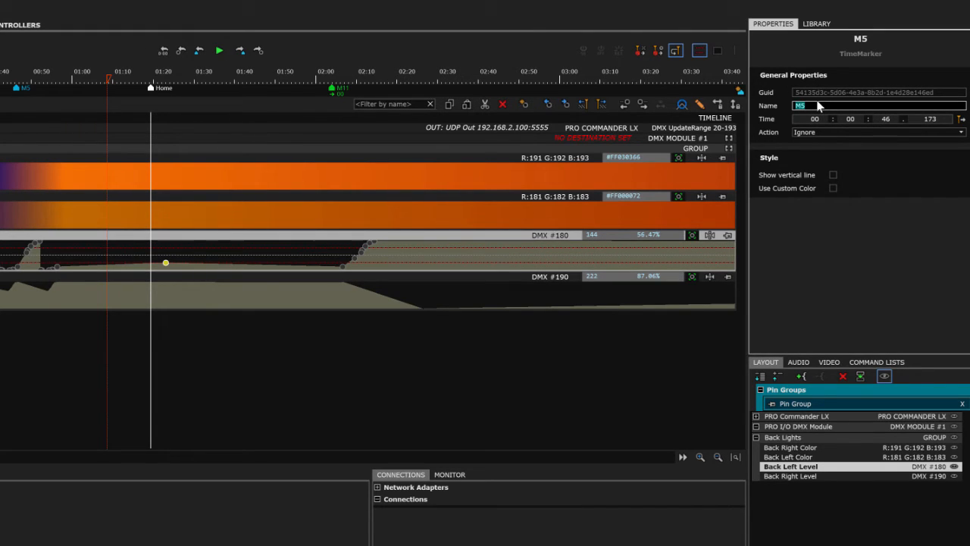
type("Home")
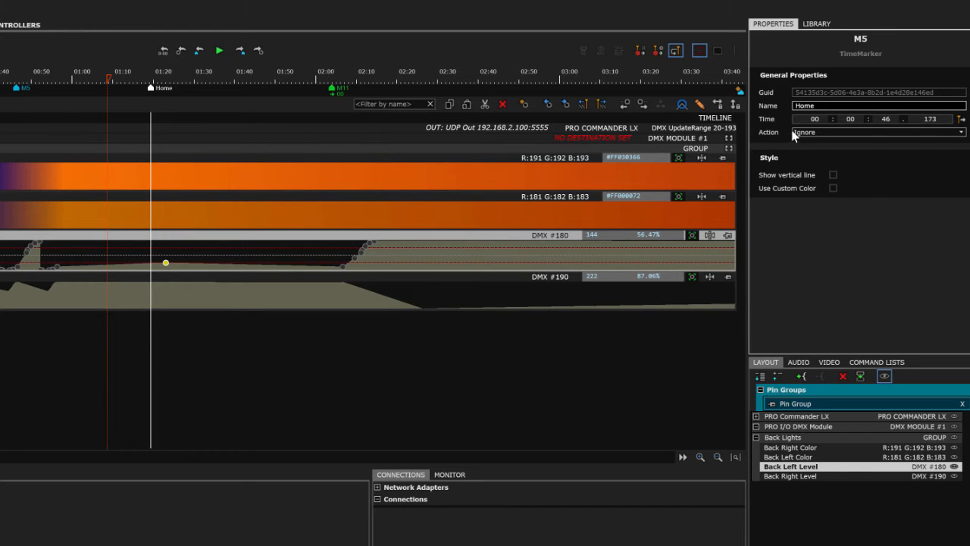
left_click(834, 176)
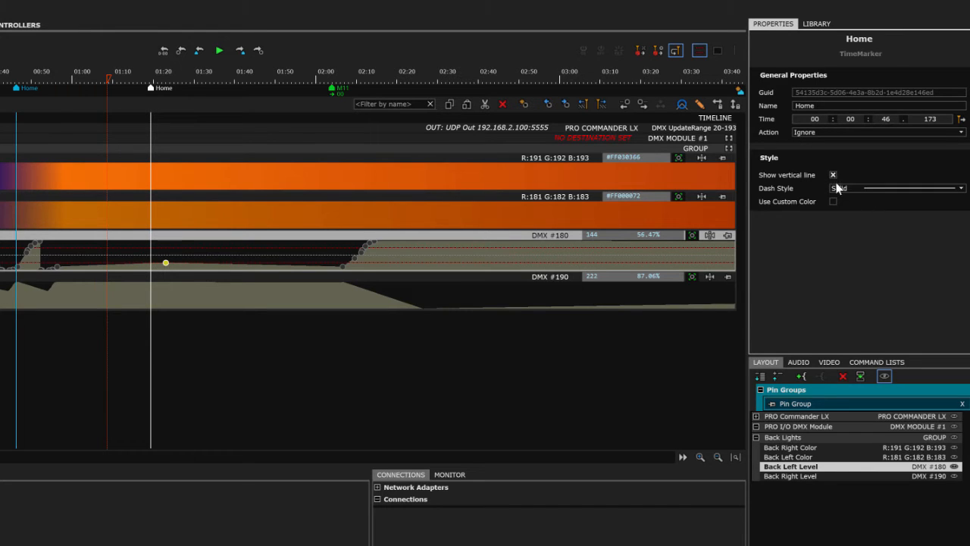
left_click(834, 202)
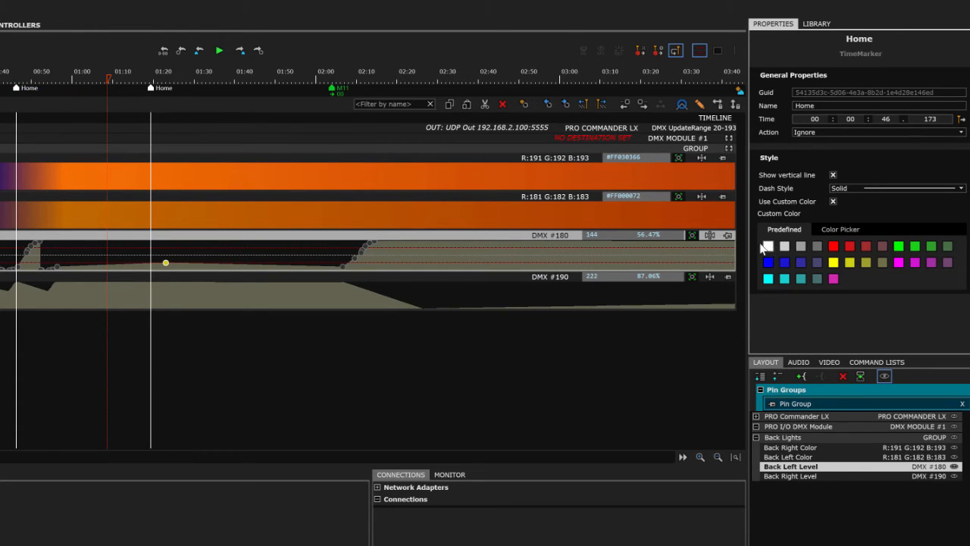
- Snap Back Left Level curve points to both Home markers at the Default Level guide, value 128, and select the 01:19 marker
left_click(164, 263)
left_click_drag(157, 261, 151, 255)
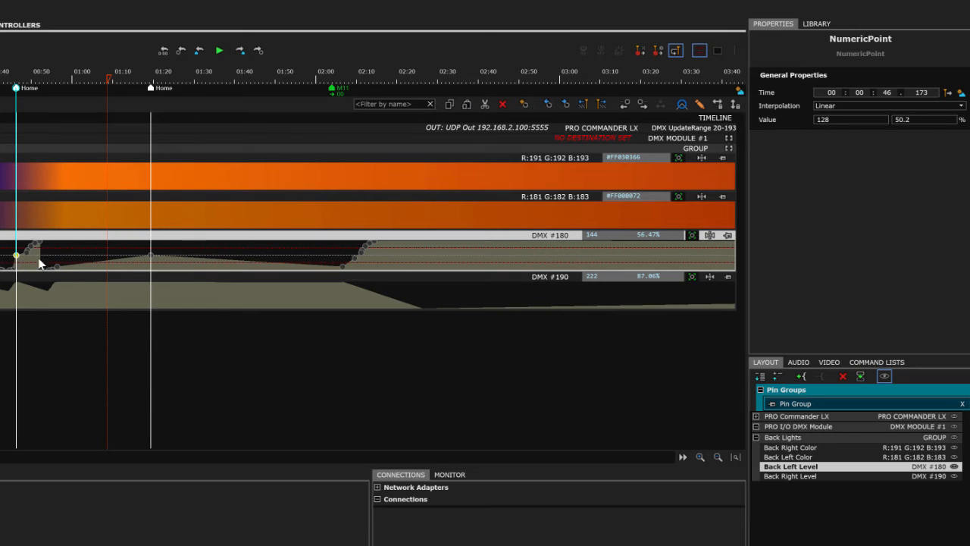
left_click(149, 262)
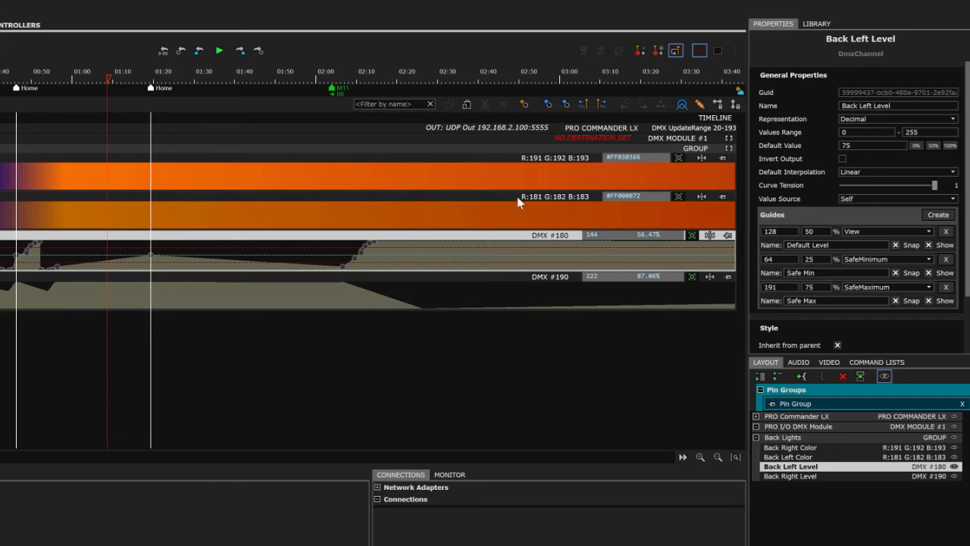
left_click(150, 87)
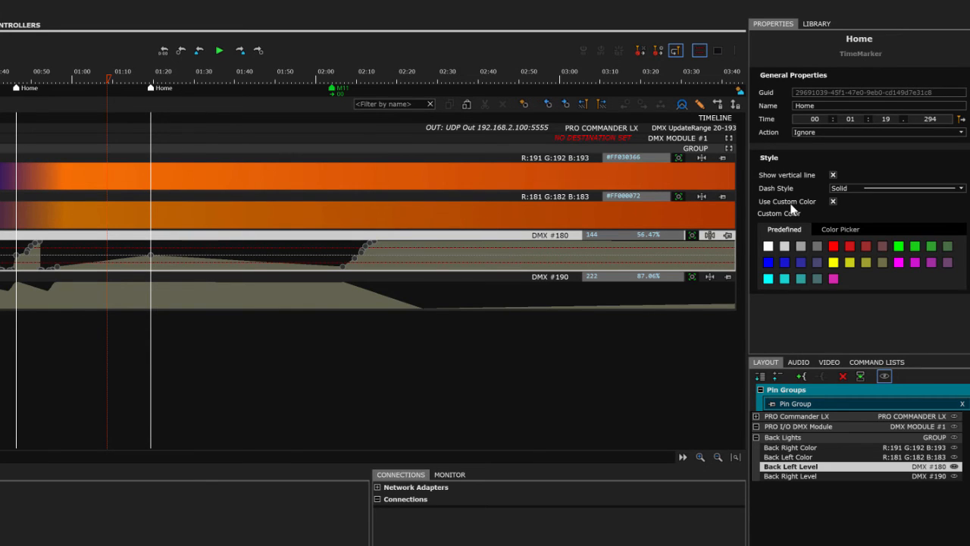